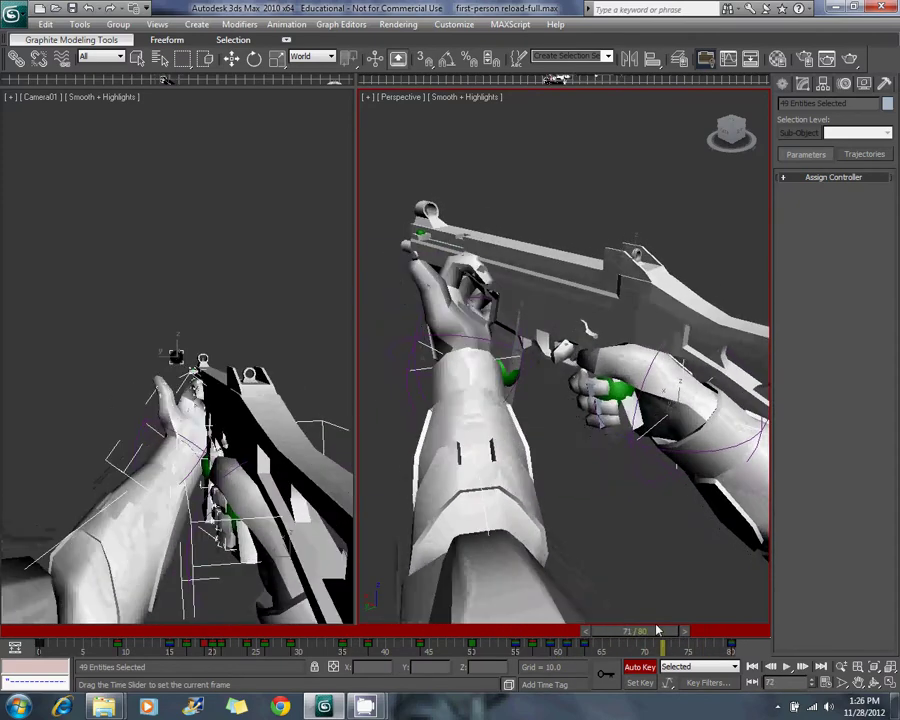
Play back the reload animation in the maximized camera view, stop it, and restore the two-view layout.
left_click(5, 620)
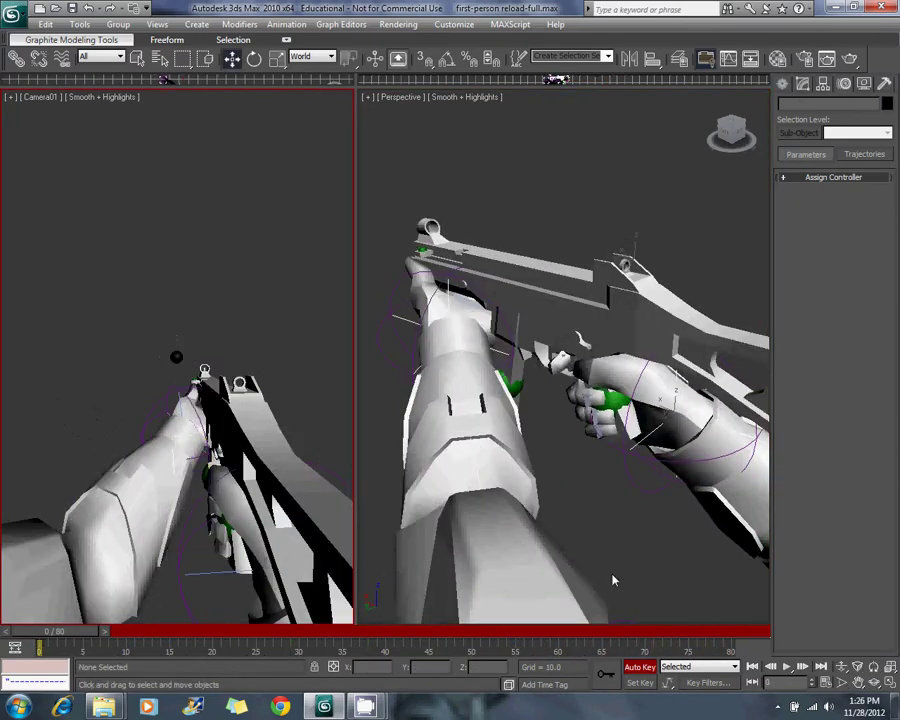
key("alt+w")
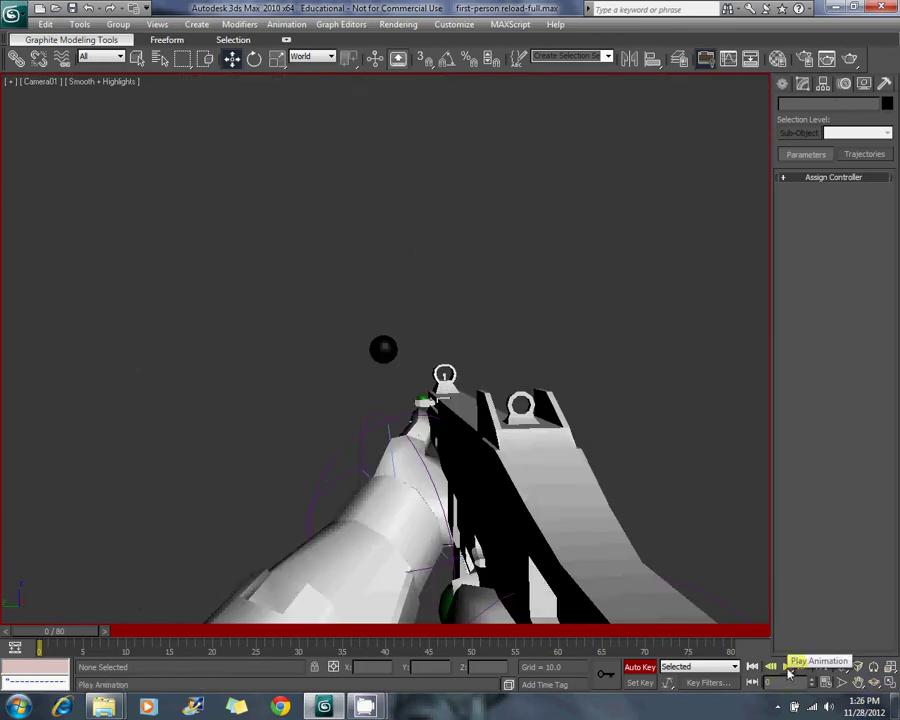
left_click(787, 667)
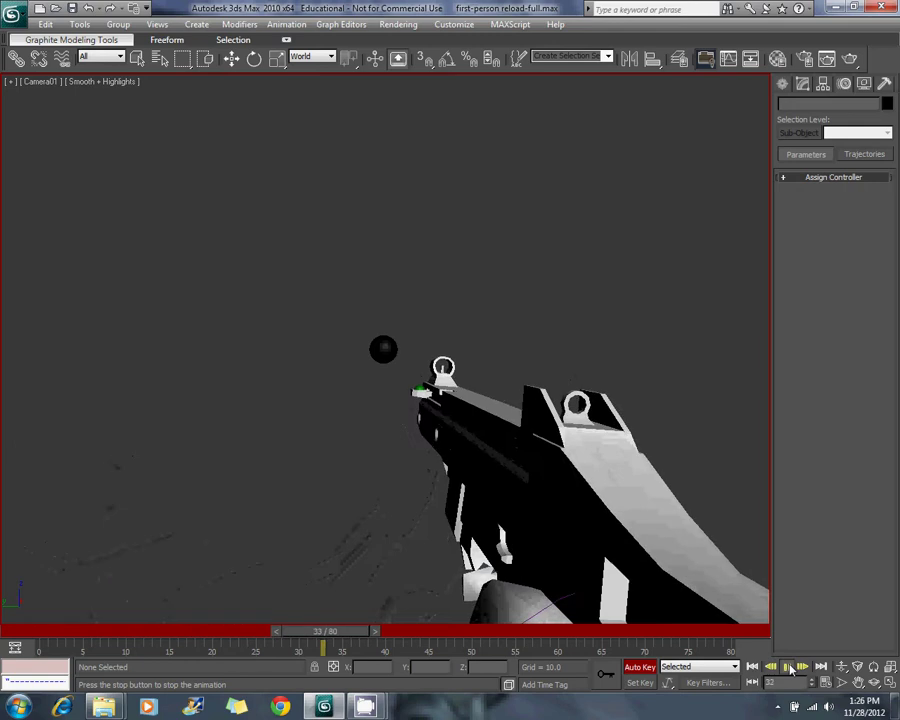
left_click(790, 667)
key("alt+w")
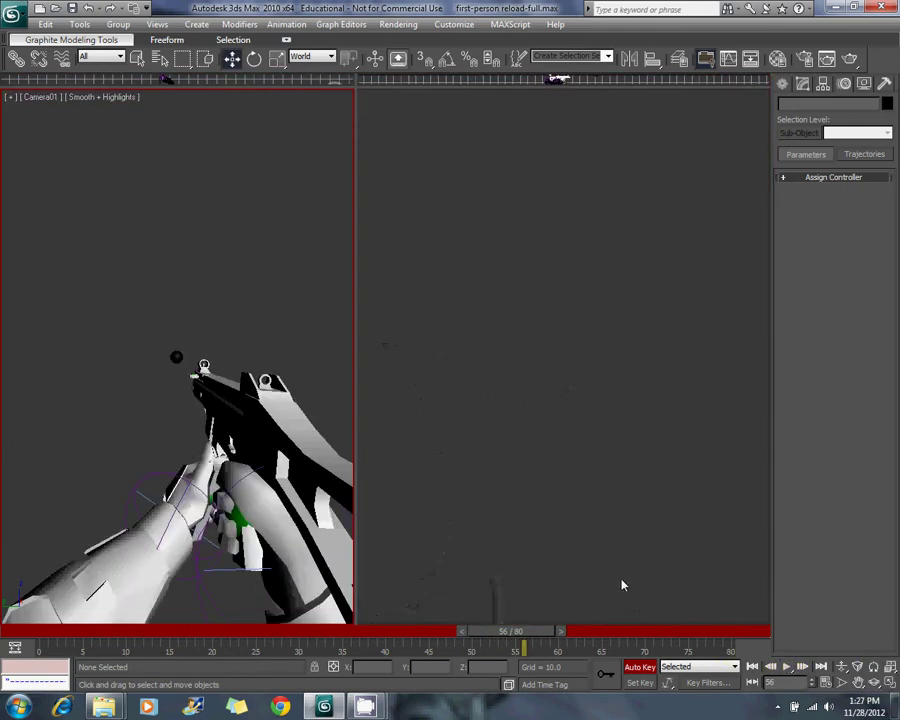
Select all objects and create position, rotation and scale keys at frame 70 using source time 9.
left_click(599, 484)
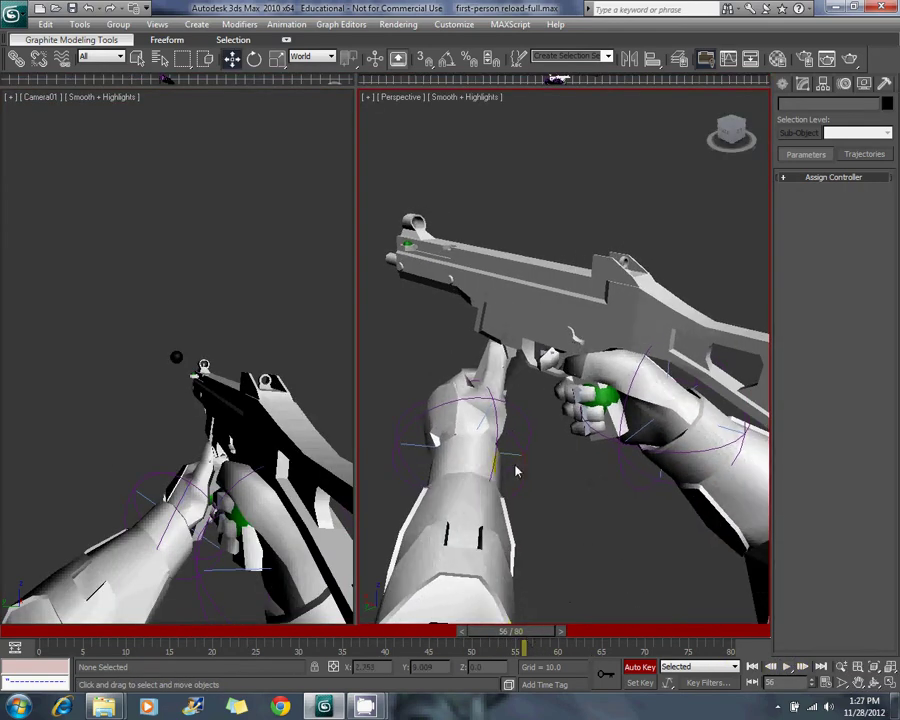
middle_click_drag(563, 425, 569, 418, "alt")
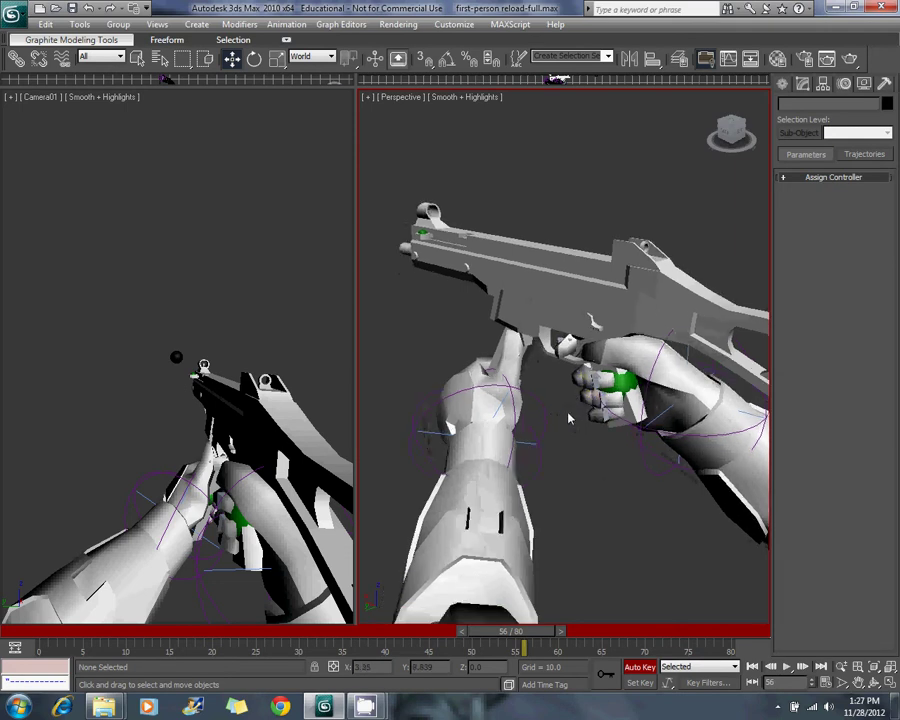
left_click(641, 443)
key("ctrl+a")
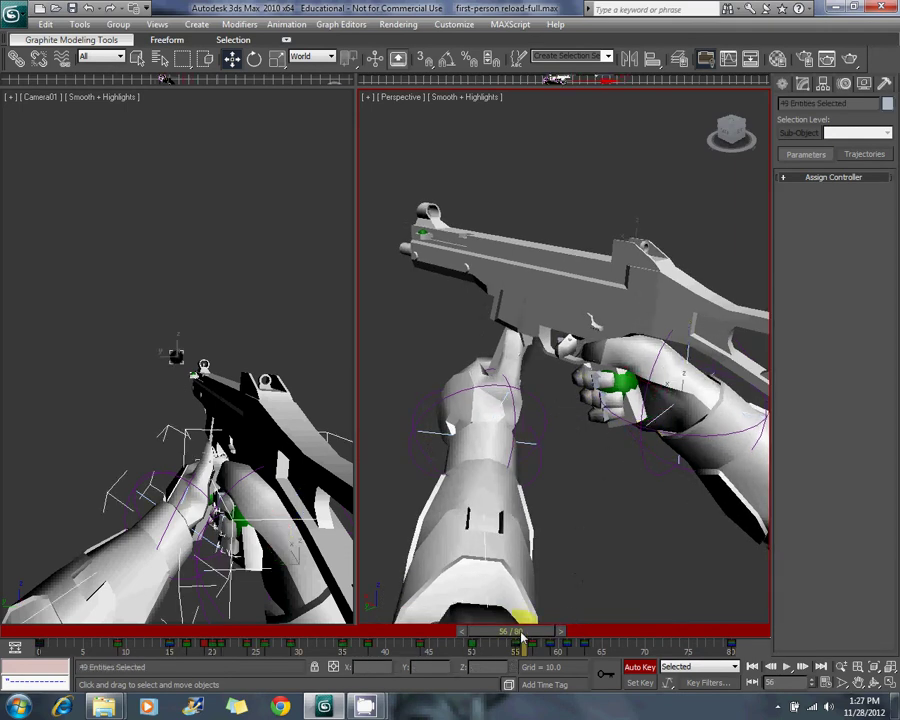
left_click_drag(521, 637, 645, 643)
key("w")
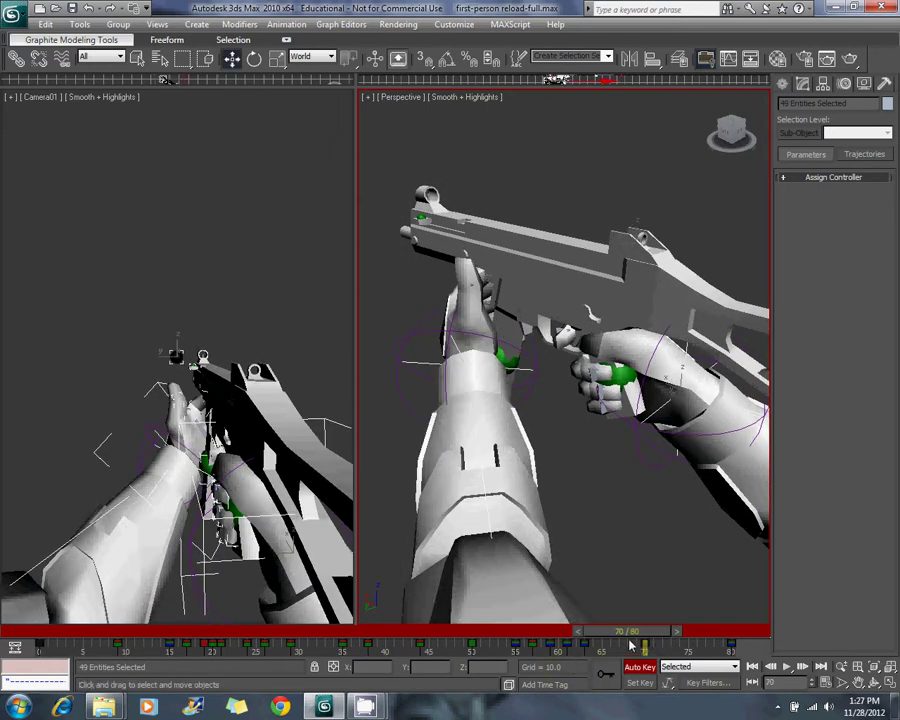
right_click(630, 636)
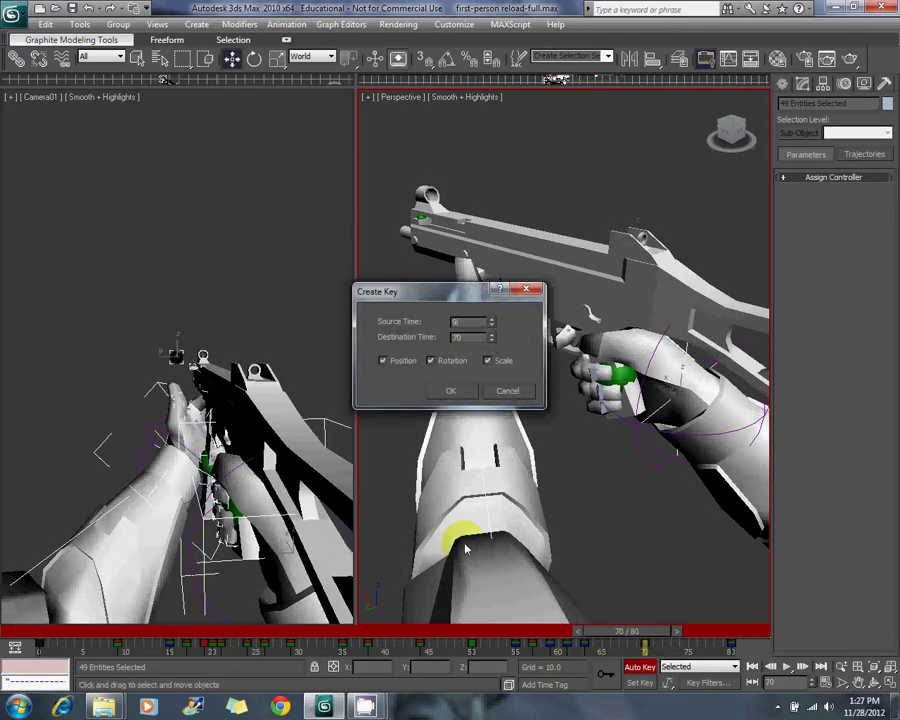
left_click(453, 391)
Retime the newly created pose keys to frame 69.
left_click_drag(643, 634, 662, 676)
key("w")
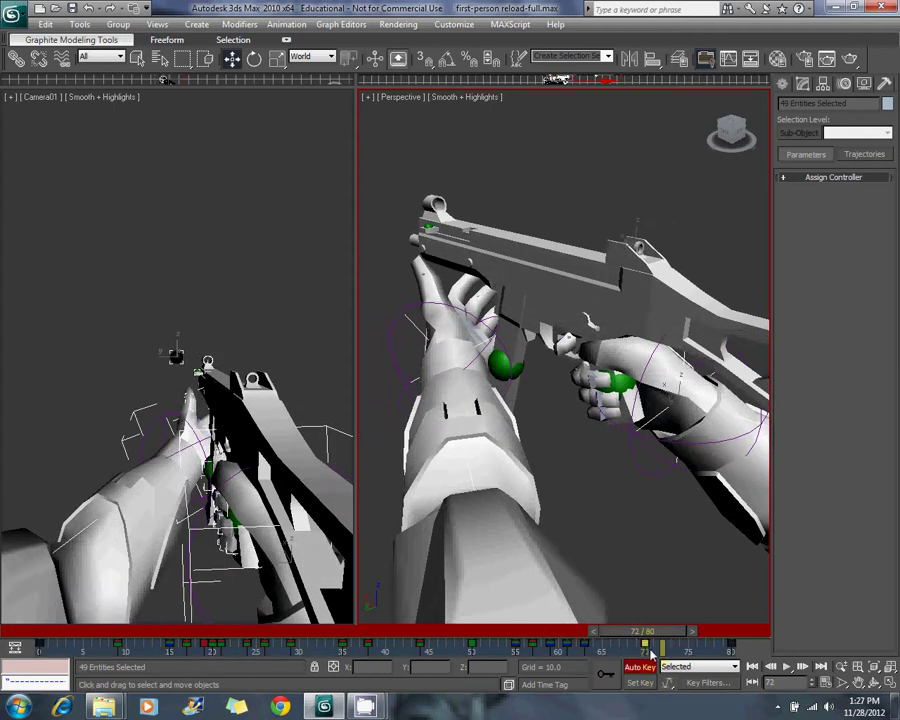
left_click(646, 650)
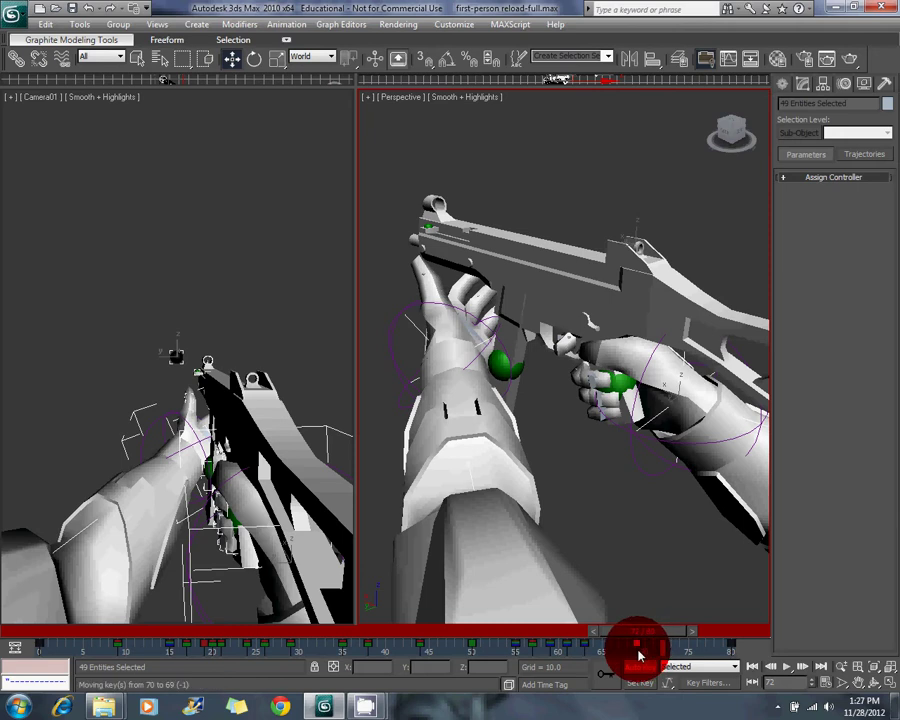
mouse_move(623, 657)
left_mouse_down()
mouse_move(593, 660)
mouse_move(647, 661)
mouse_move(637, 663)
left_mouse_up()
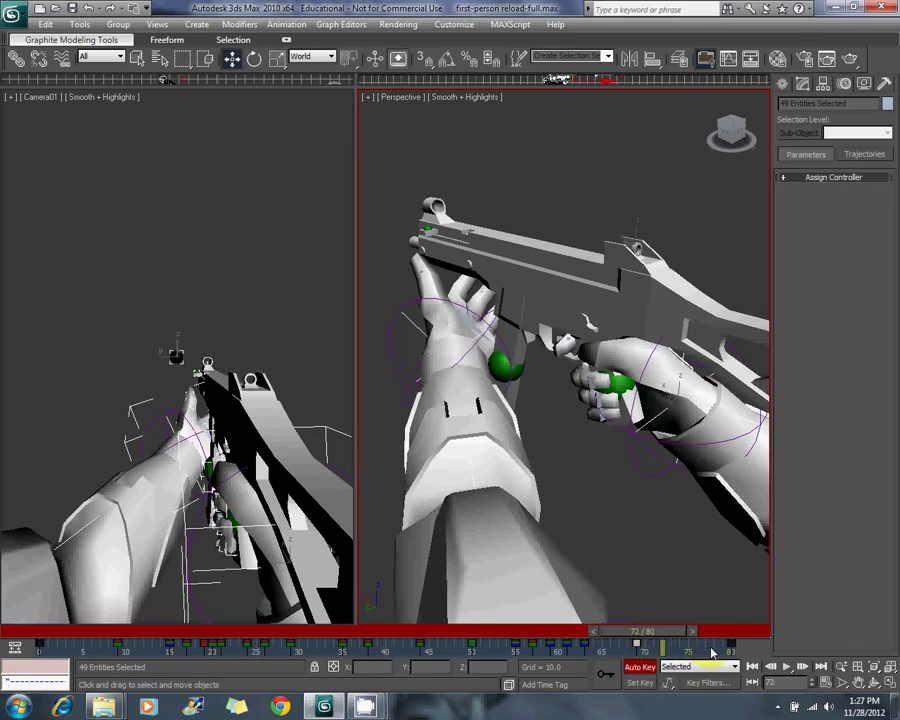
left_click_drag(735, 655, 698, 658)
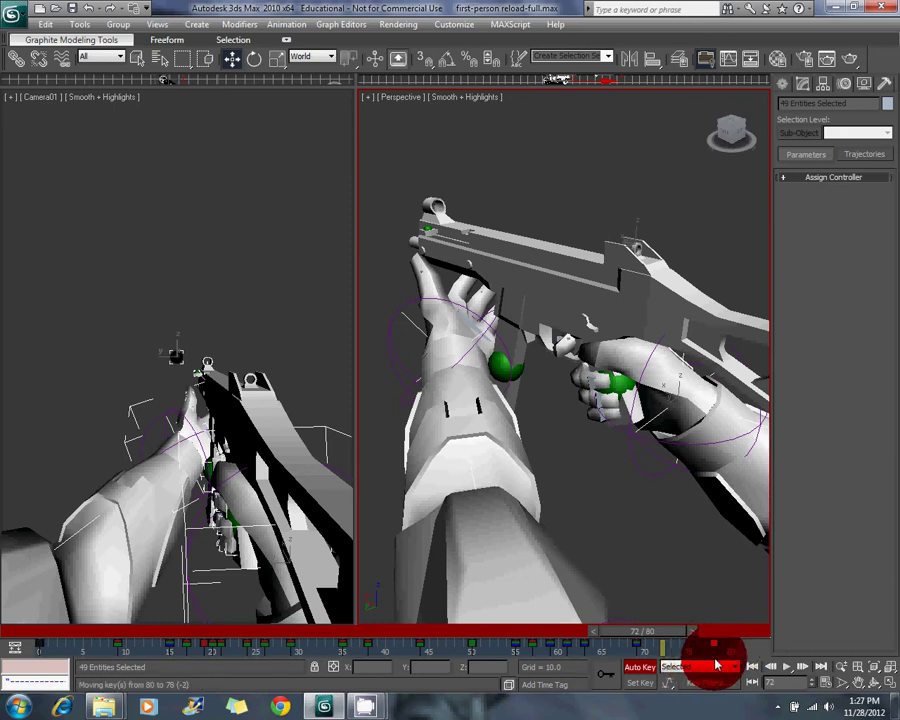
left_click_drag(716, 664, 731, 664)
Select the right wrist controller, delete its key at frame 38, and go to frame 36.
left_click_drag(640, 632, 93, 636)
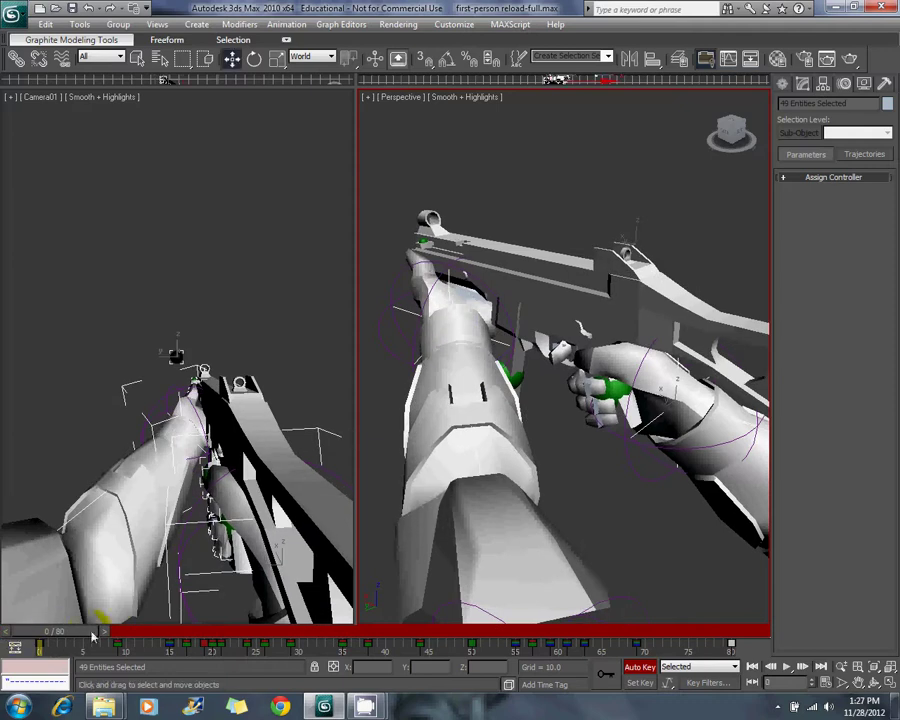
left_click(630, 459)
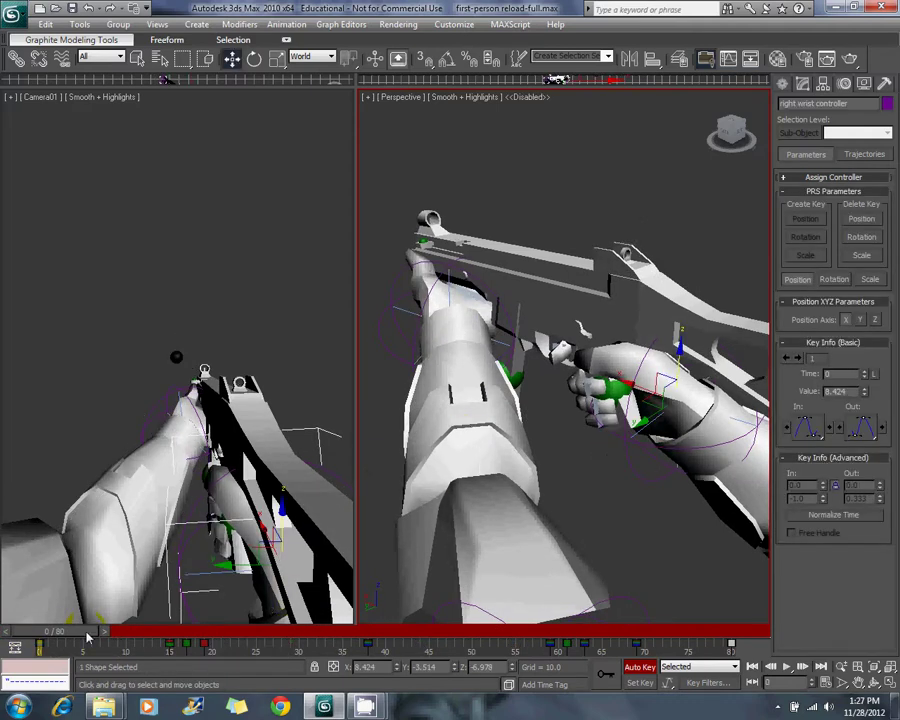
left_click_drag(88, 636, 375, 648)
key("w")
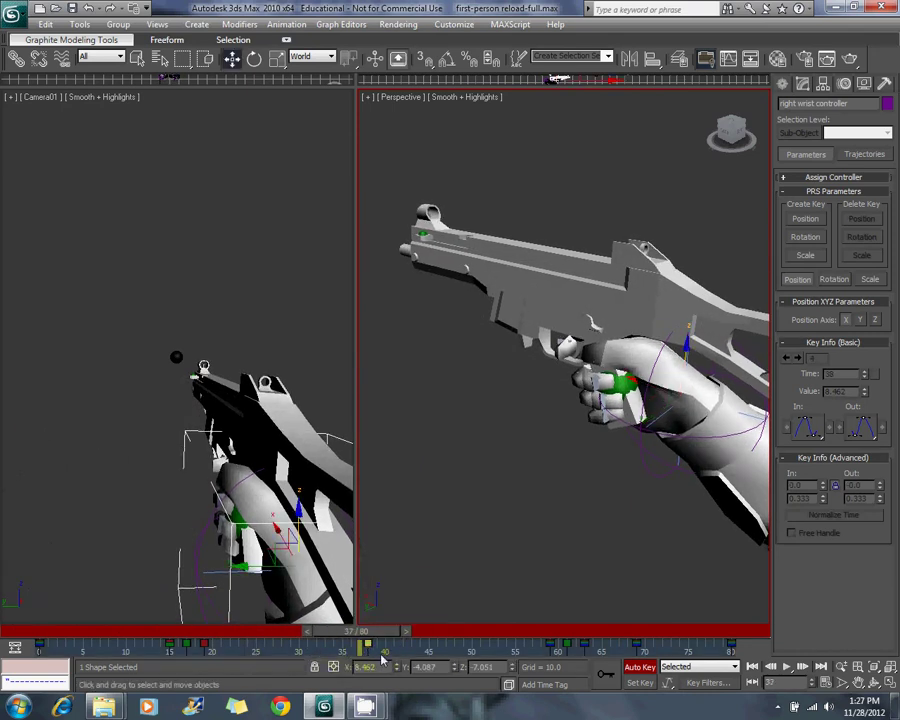
key("Delete")
left_click_drag(386, 645, 362, 659)
At frame 36, raise the right wrist controller to about Z -6.69 and shift it sideways to about Y -4.21.
middle_click_drag(568, 370, 548, 358, "alt")
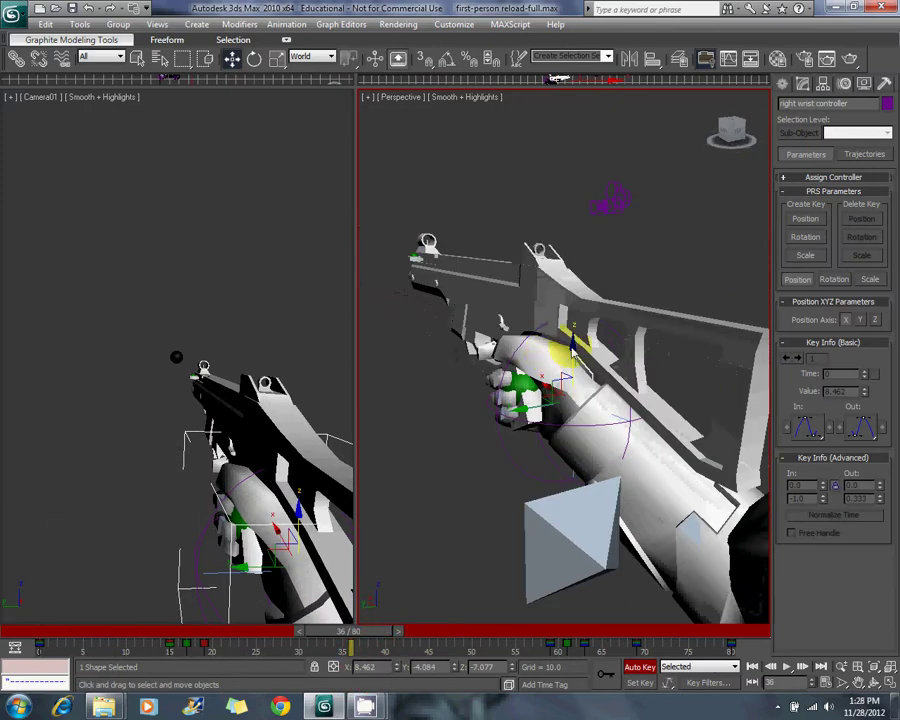
left_click_drag(574, 349, 572, 339)
middle_click_drag(565, 352, 485, 364, "alt")
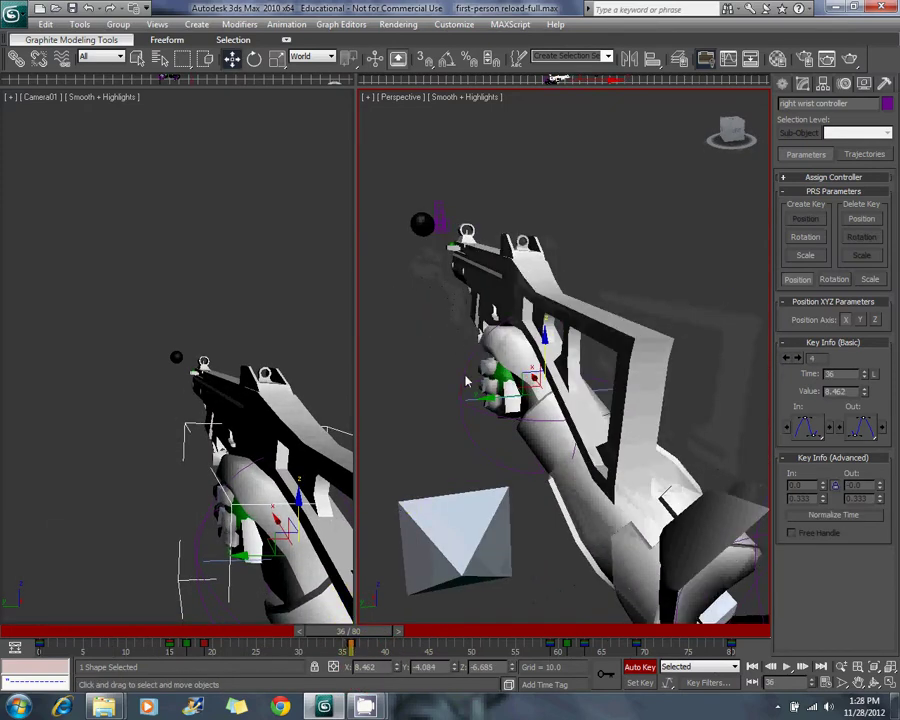
left_click_drag(488, 397, 492, 397)
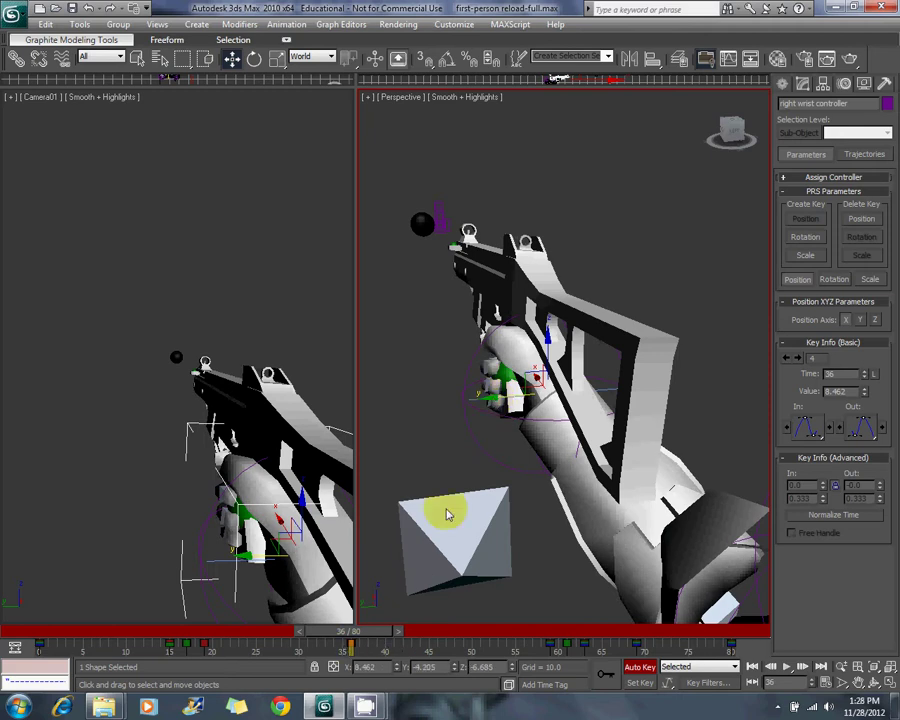
Rotate the right wrist controller slightly around its local axes at frame 38 to tilt the gun.
left_click_drag(351, 645, 367, 645)
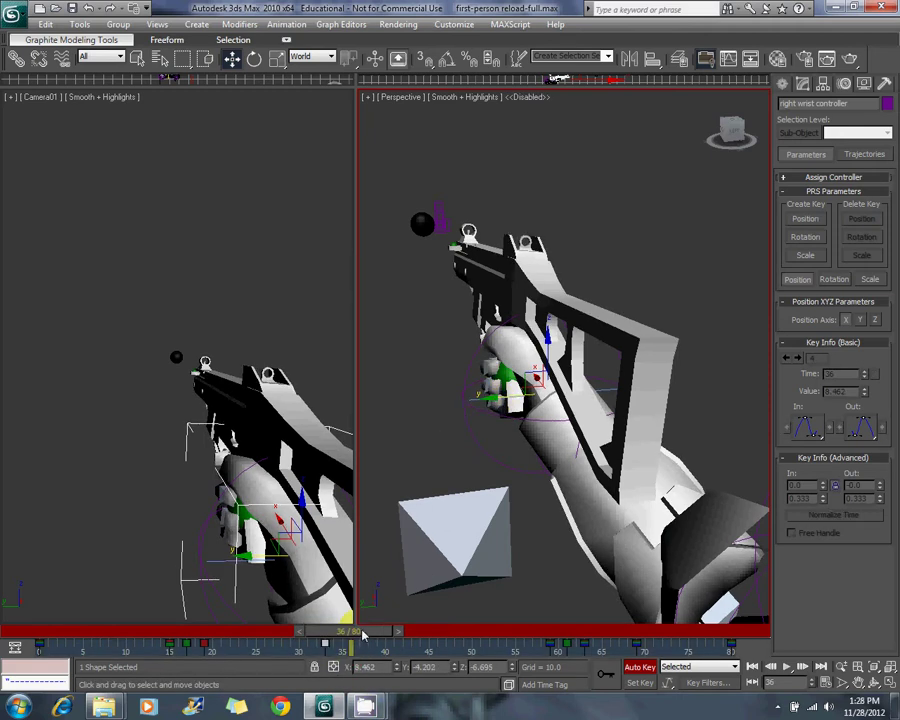
left_click(254, 58)
left_click_drag(568, 385, 567, 388)
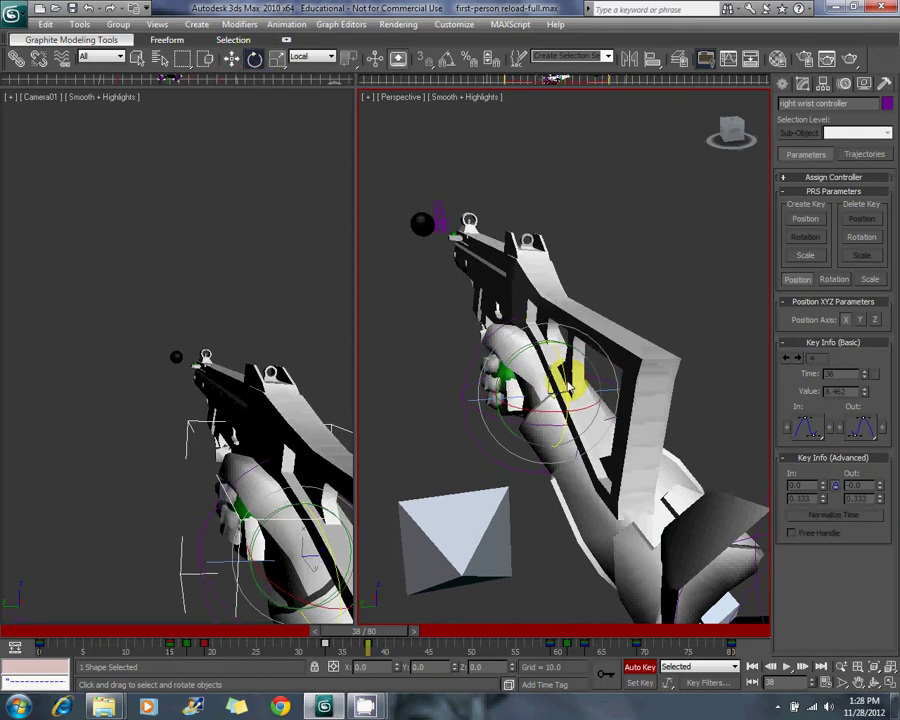
left_click_drag(518, 361, 519, 362)
left_click_drag(520, 419, 527, 420)
Refine the right wrist controller's rotation at frame 38 and place its position key at frame 36.
mouse_move(372, 630)
left_mouse_down()
mouse_move(10, 628)
mouse_move(474, 647)
mouse_move(372, 647)
left_mouse_up()
key("e")
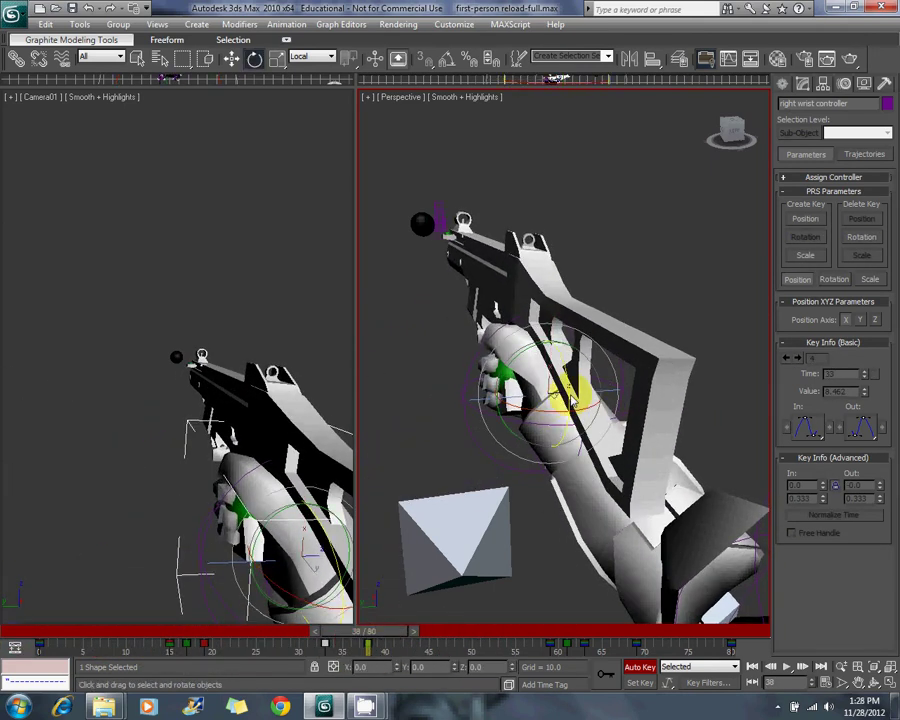
left_click_drag(572, 402, 573, 406)
left_click_drag(331, 633, 383, 652)
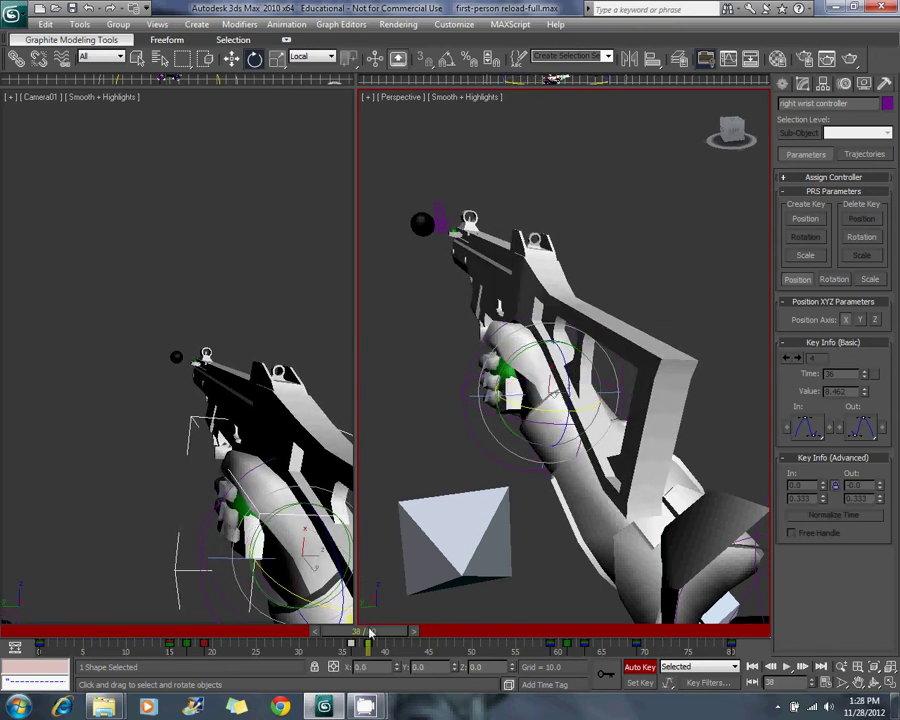
At frame 36, pull the right wrist controller back along X to about 8.35.
left_click_drag(370, 632, 351, 636)
middle_click_drag(507, 391, 565, 394, "alt")
left_click(563, 390)
left_click(563, 390)
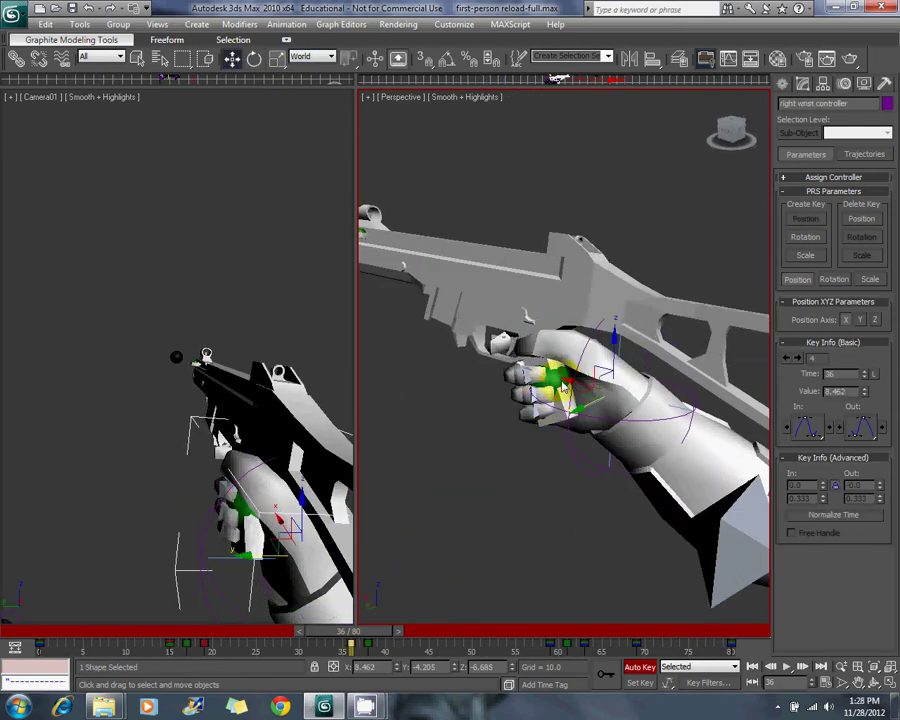
left_click_drag(572, 388, 575, 392)
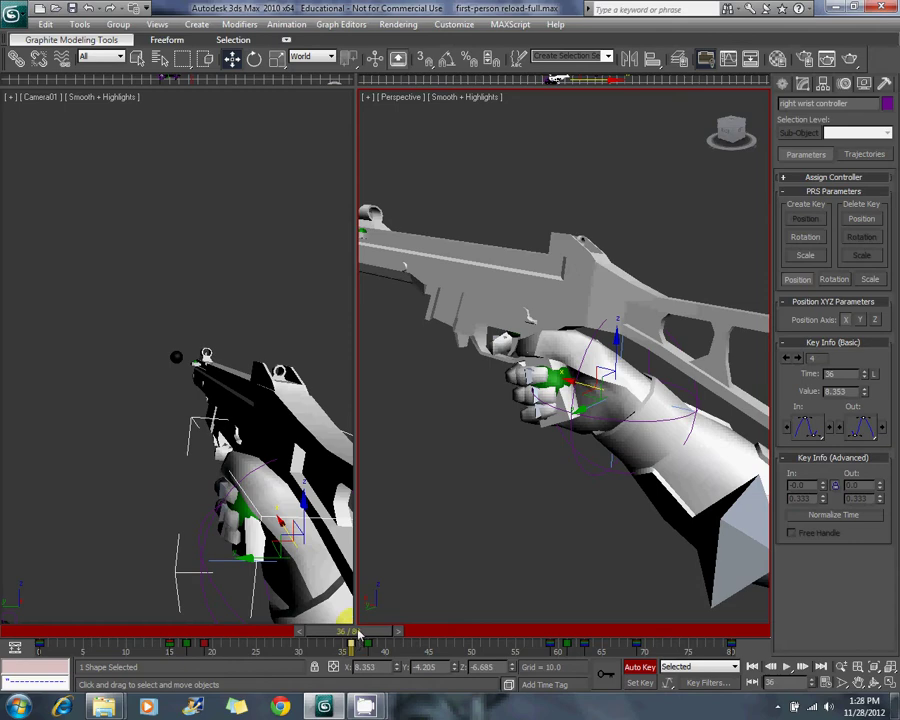
Select all objects again and extend the animation's end time to frame 87.
left_click_drag(358, 633, 200, 638)
key("w")
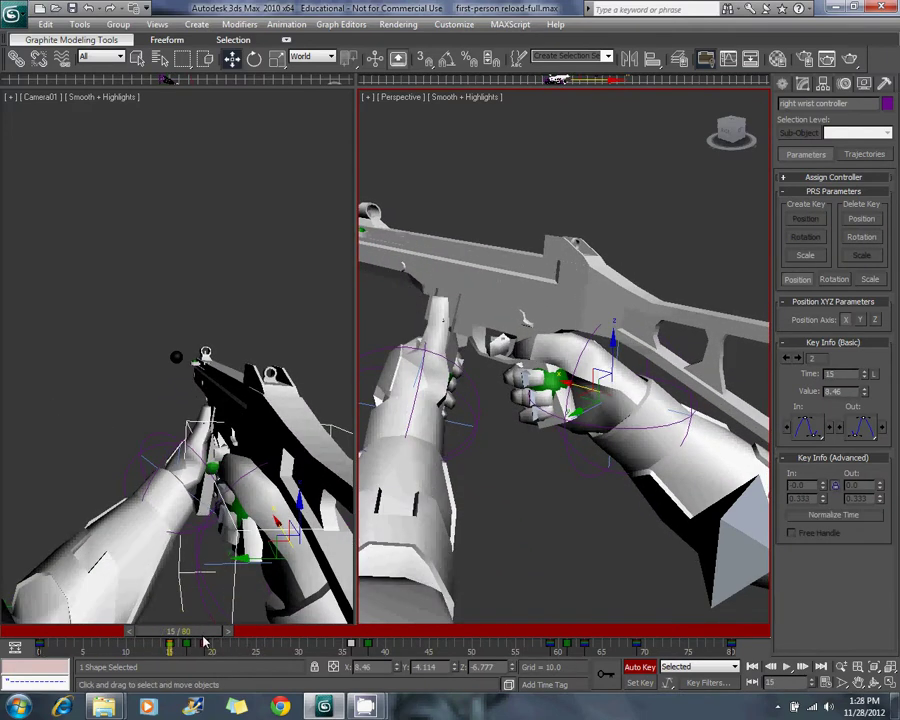
key("ctrl+a")
left_click_drag(195, 636, 215, 664)
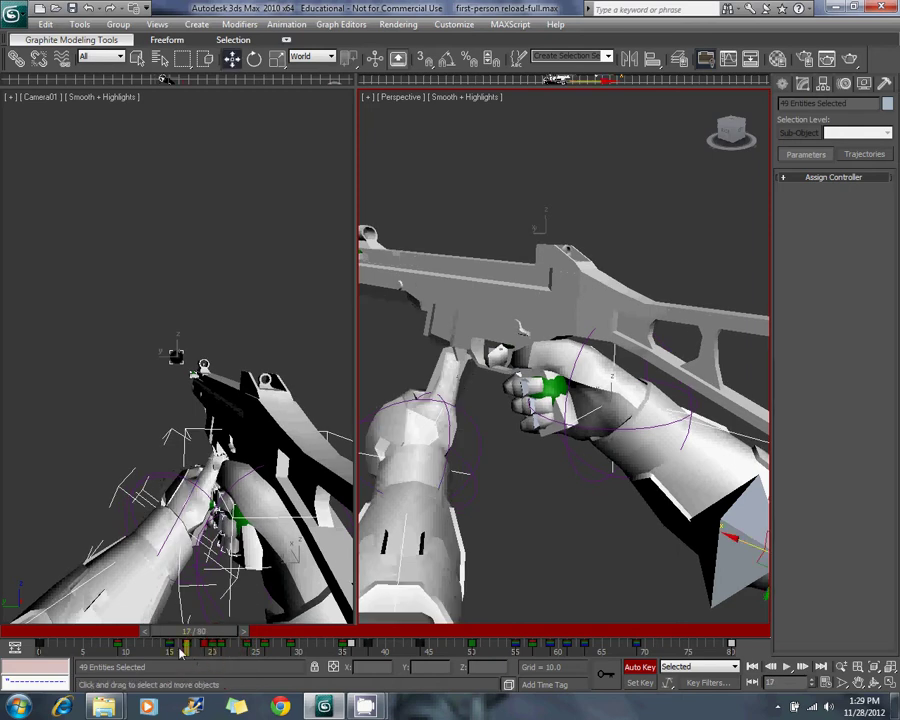
left_click(823, 682)
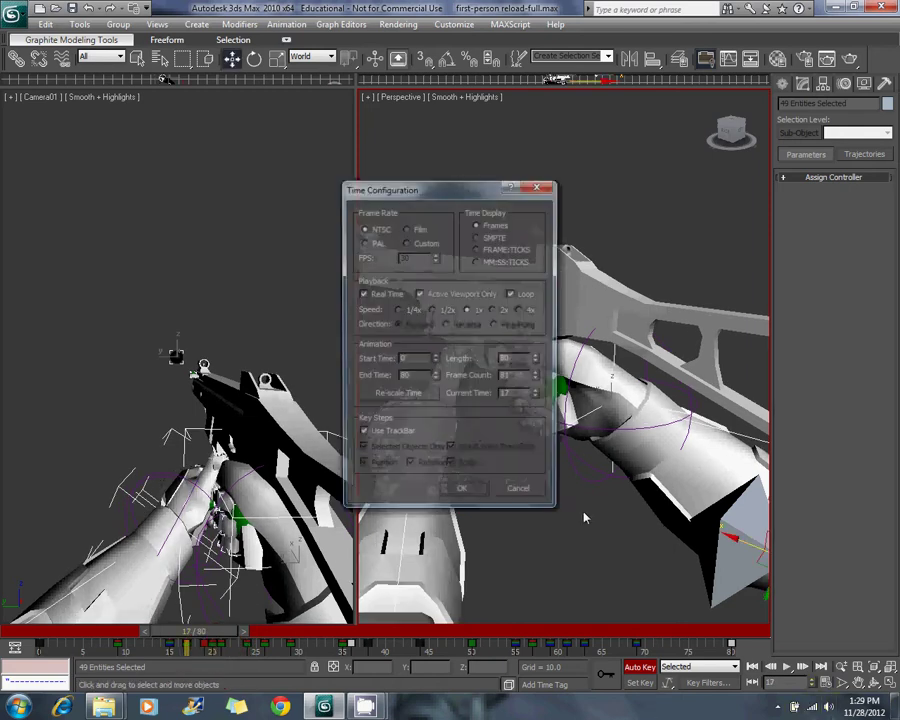
double_click(415, 376)
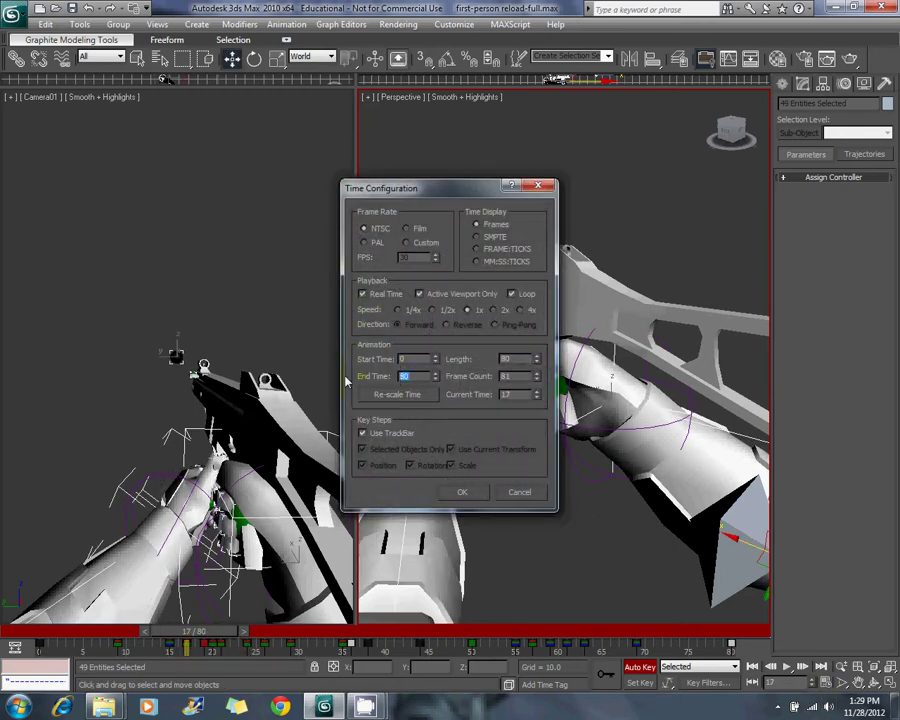
left_click(463, 493)
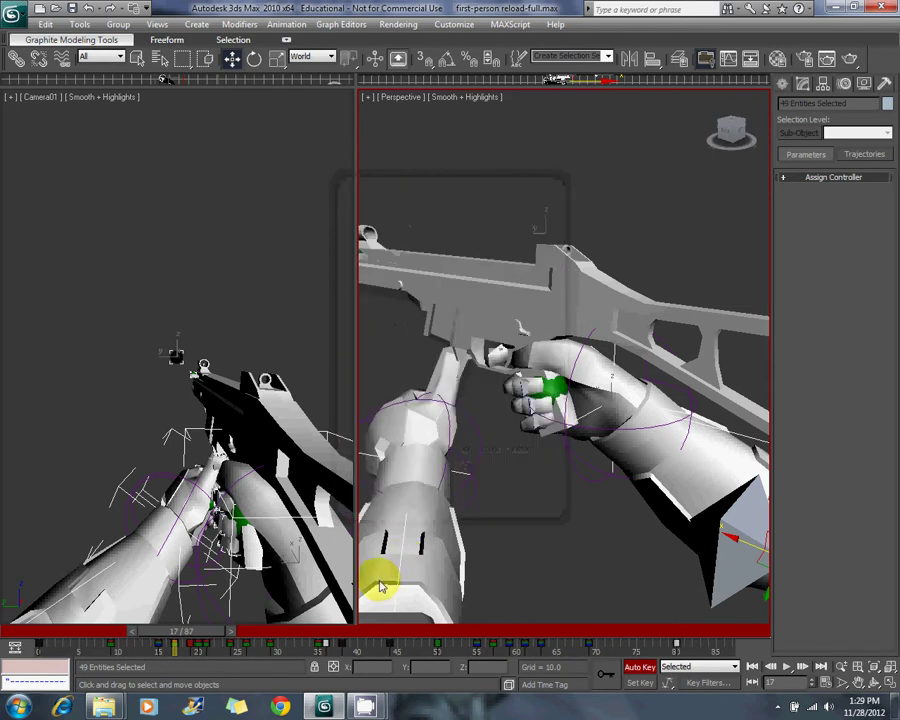
Shift all keys from frame 17 onward one frame later, and the keys from frame 62 onward one more frame.
left_click(180, 632)
left_click_drag(180, 632, 164, 632)
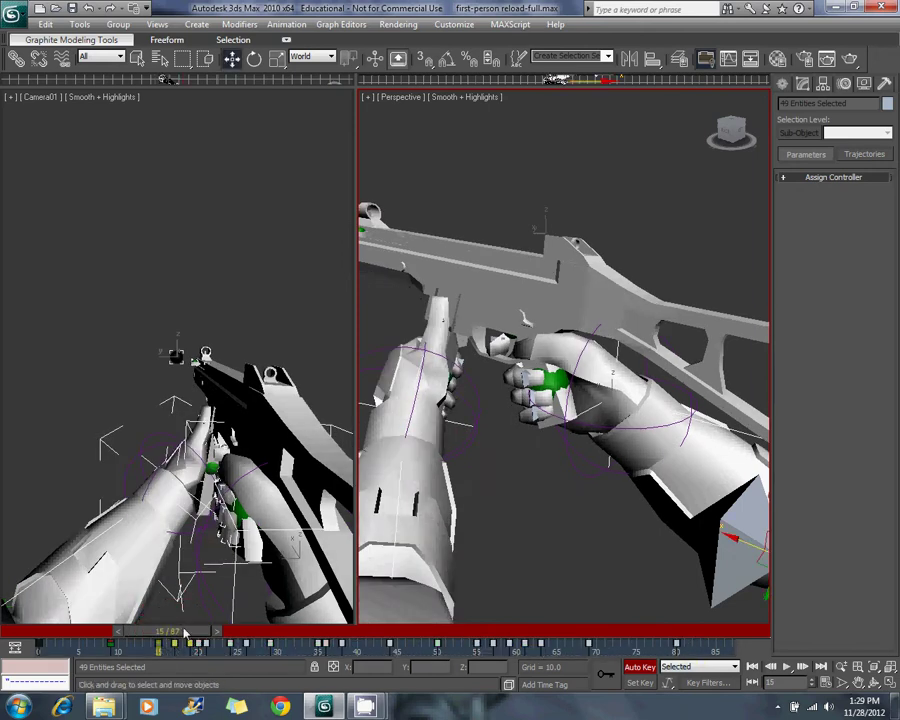
left_click_drag(184, 633, 537, 663)
key("w")
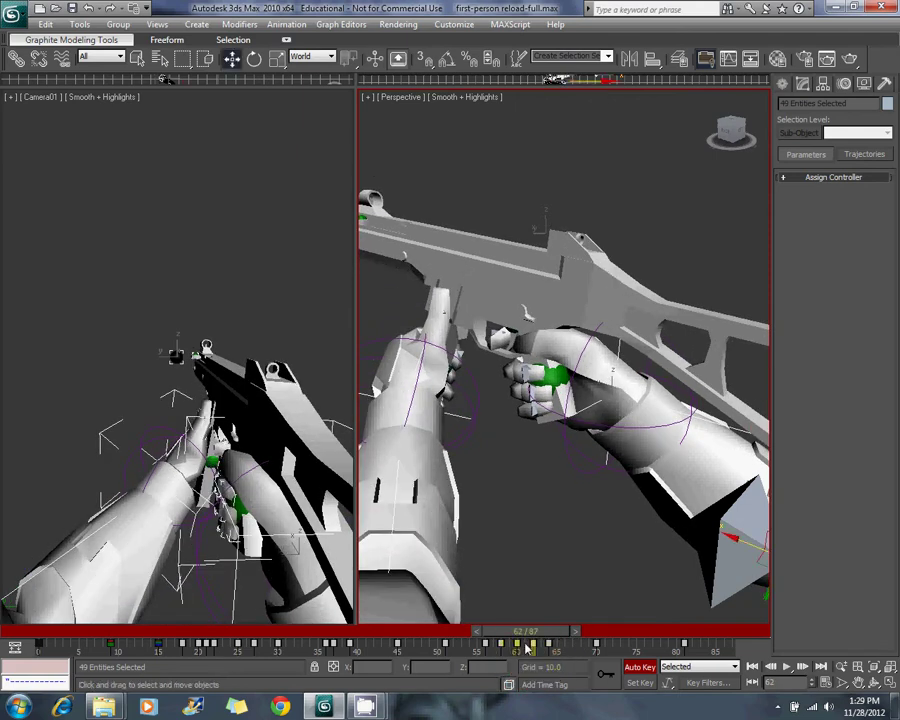
left_click_drag(686, 652, 694, 650)
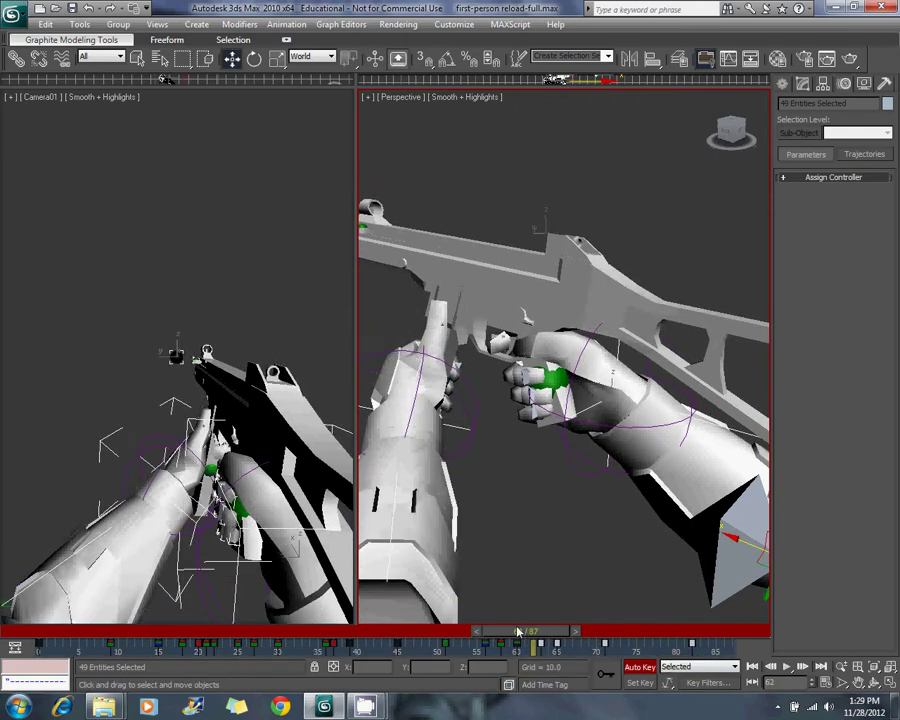
Return to frame 0, clear the selection, and play the retimed animation in the maximized camera view.
left_click_drag(518, 630, 45, 575)
left_click(45, 557)
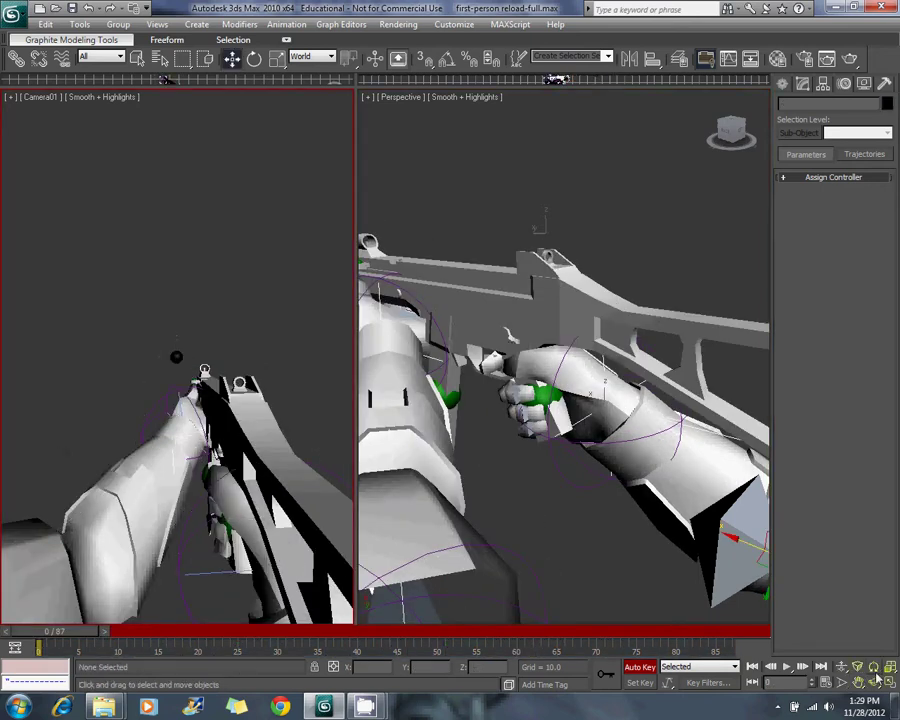
key("alt+w")
left_click(786, 666)
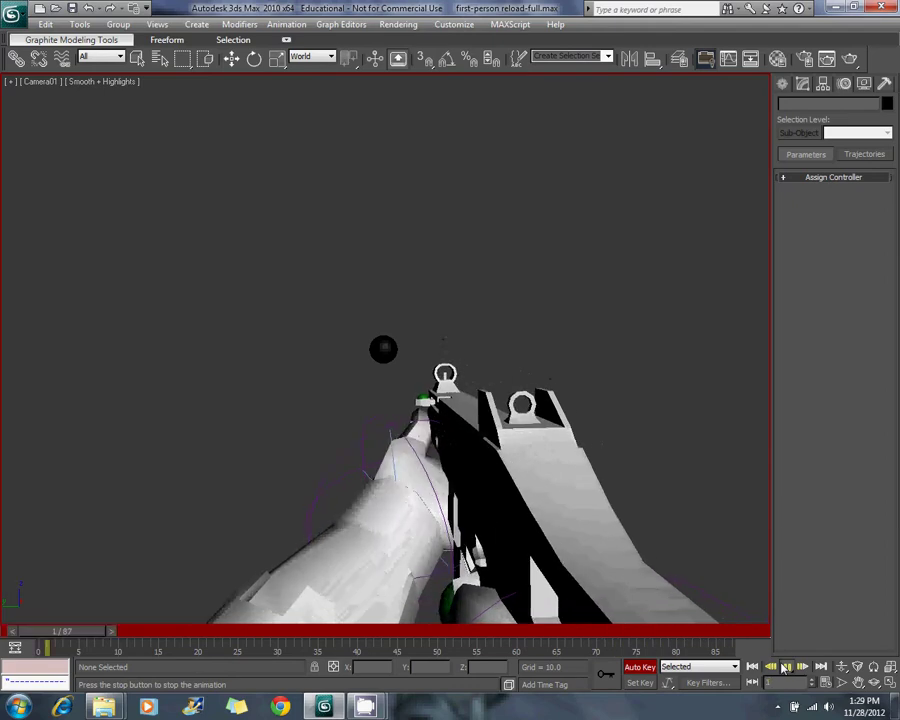
Select all objects and shift the keys from frame 37 onward two frames later.
left_click(785, 667)
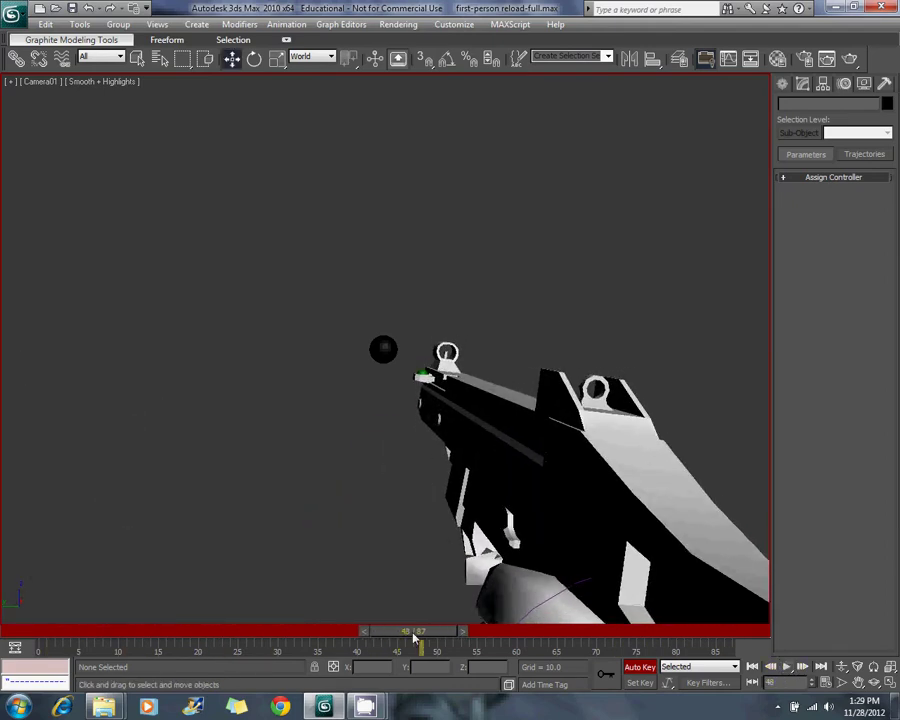
left_click_drag(413, 635, 695, 650)
key("ctrl+a")
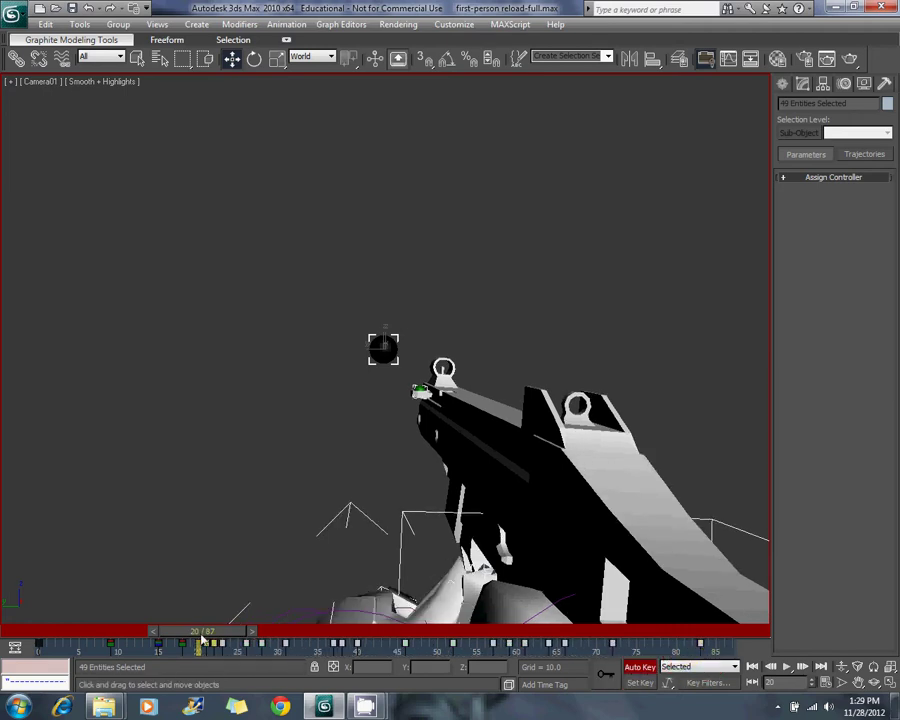
left_click_drag(201, 631, 279, 641)
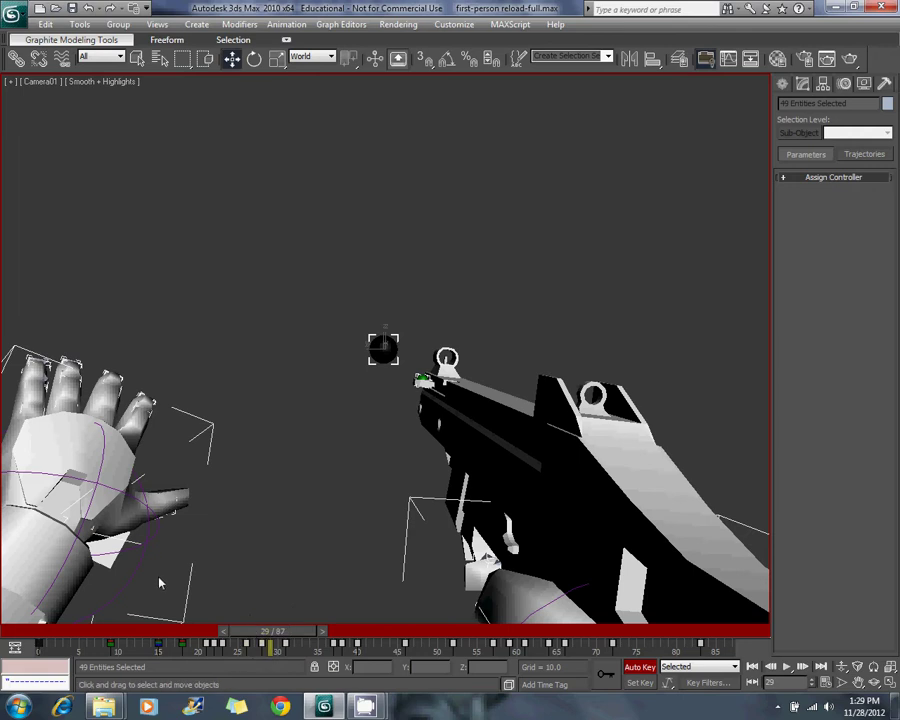
left_click_drag(284, 632, 703, 651)
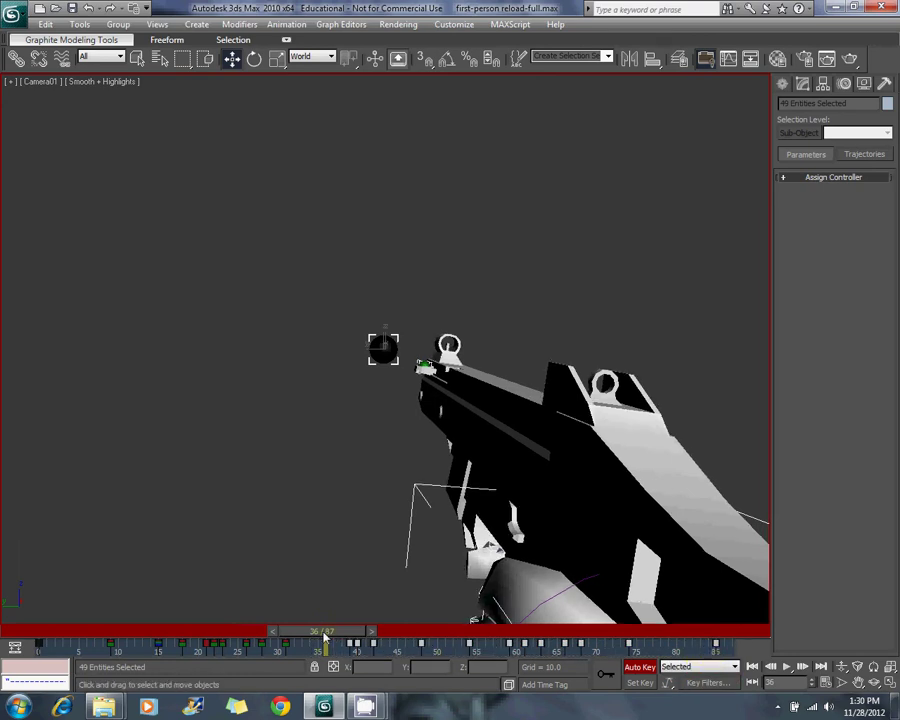
Play the retimed animation in the camera view, return to frame 0 and clear the selection.
left_click_drag(323, 636, 2, 597)
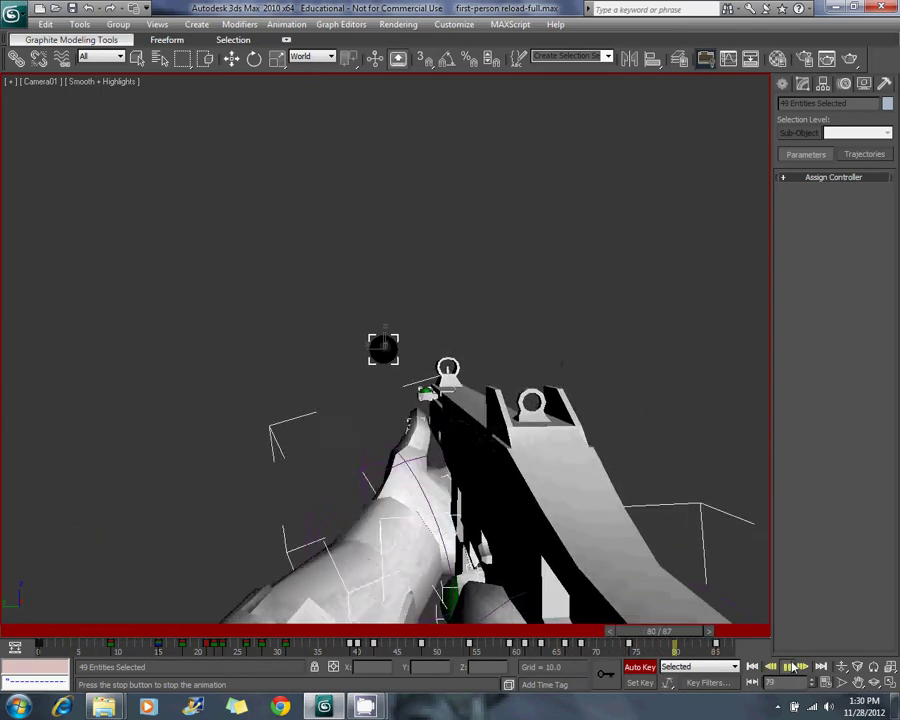
left_click(795, 667)
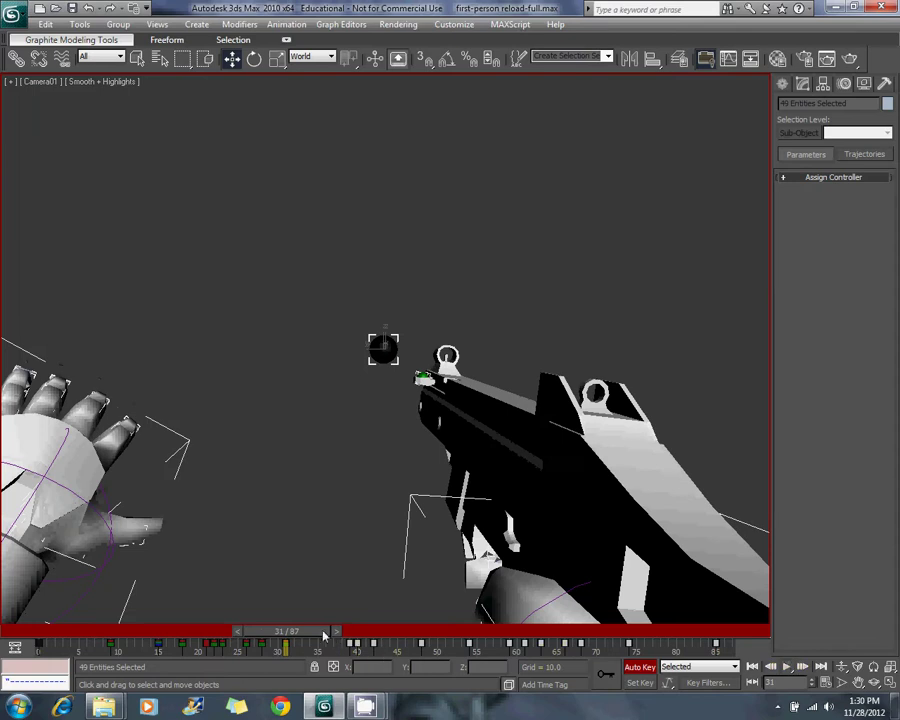
key("Home")
left_click(171, 458)
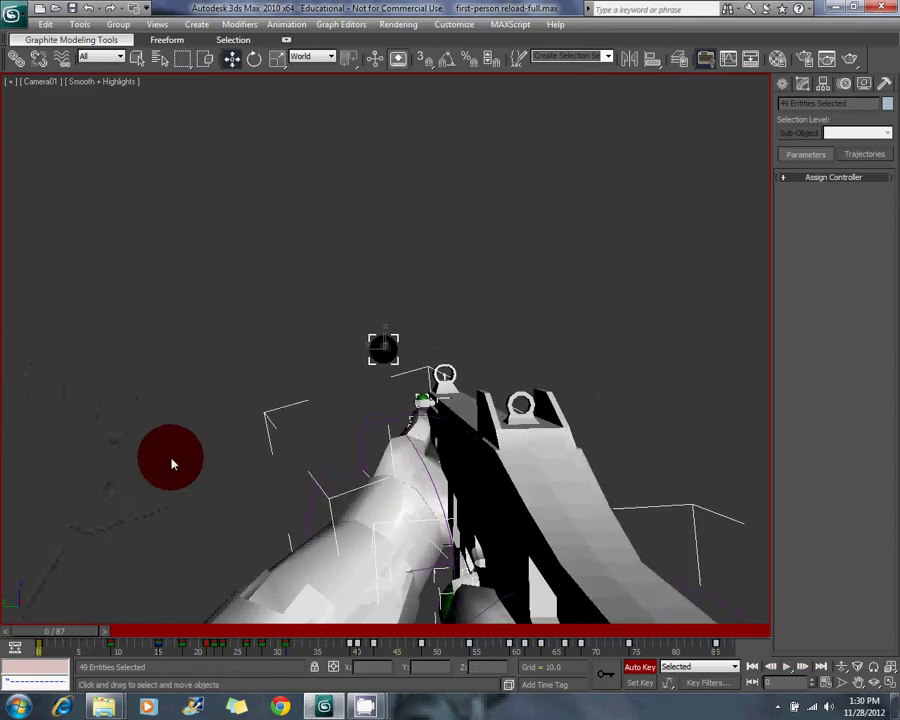
Run the cad_animationExporter_compact script and start exporting the animation to a file.
left_click(11, 13)
left_click(442, 24)
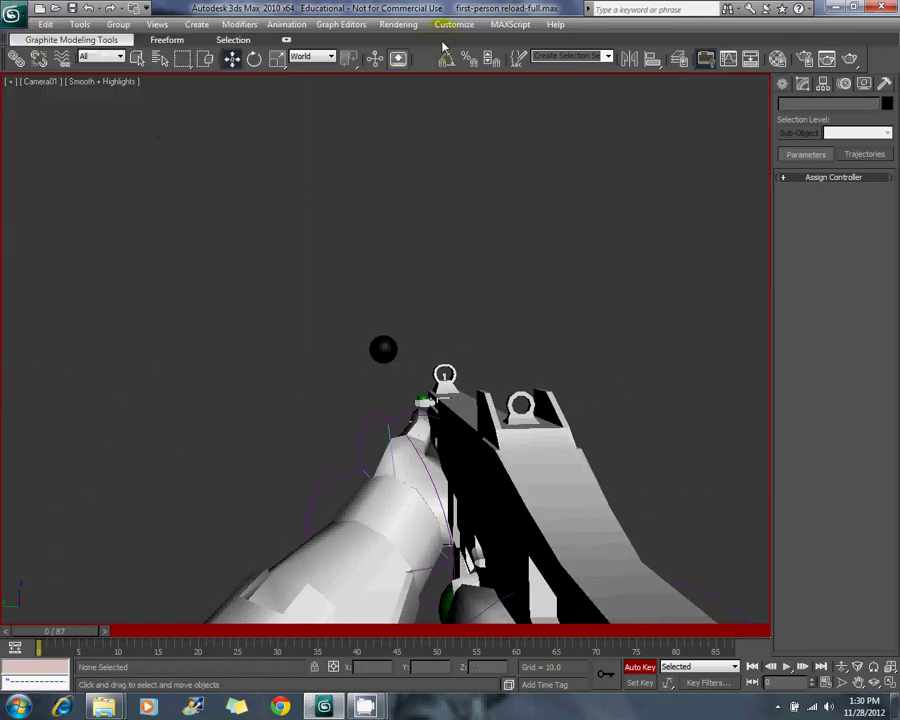
left_click(508, 24)
left_click(528, 57)
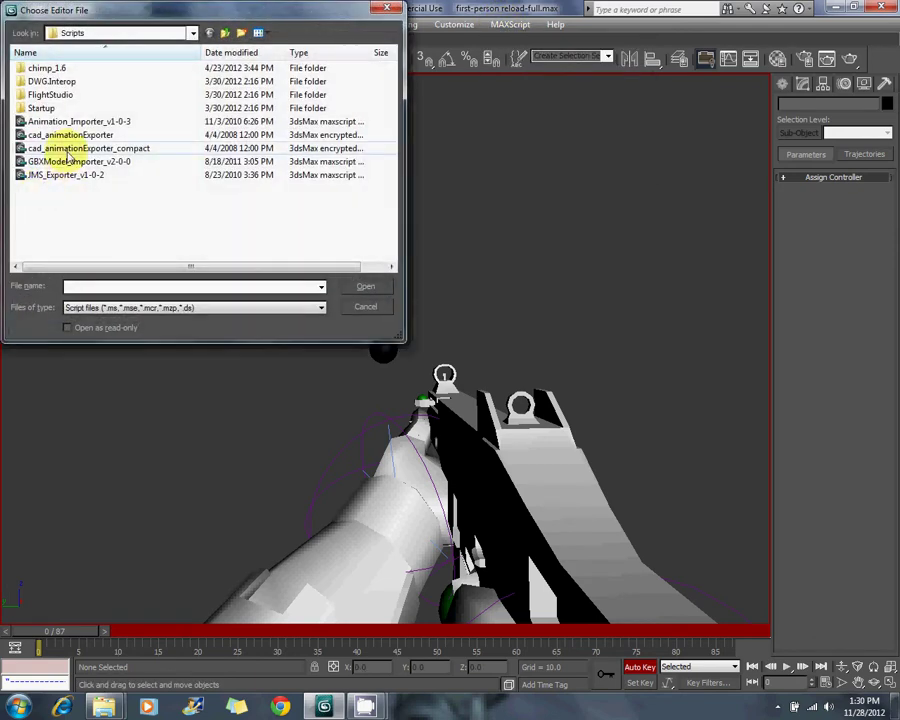
double_click(75, 148)
left_click(415, 374)
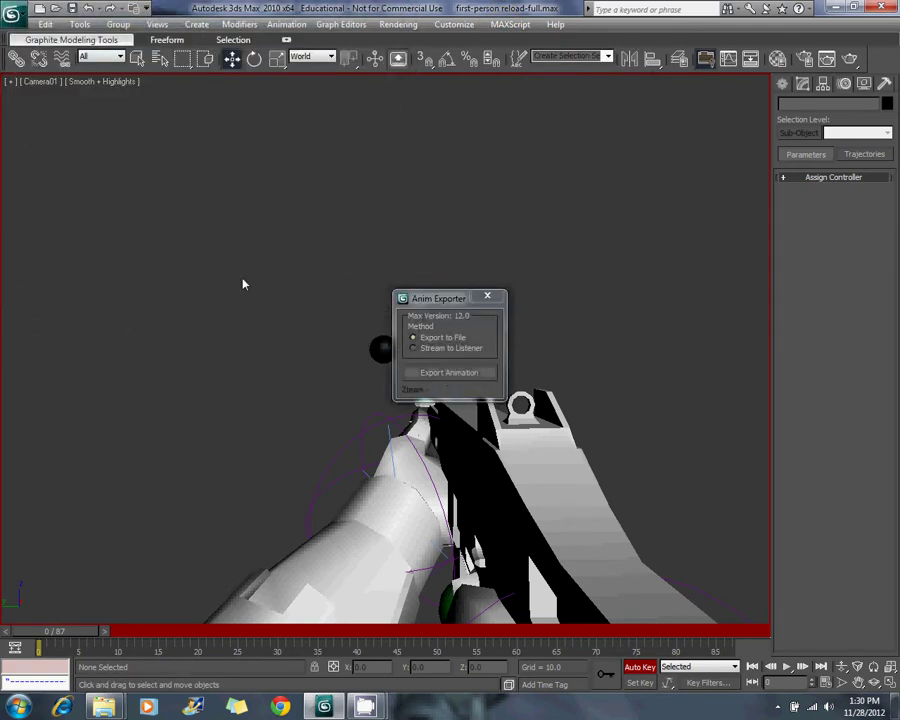
Export the animation as the JMA file first-person reload-full in the UMP_45 animations folder and close the exporter.
left_click(115, 38)
left_click(122, 57)
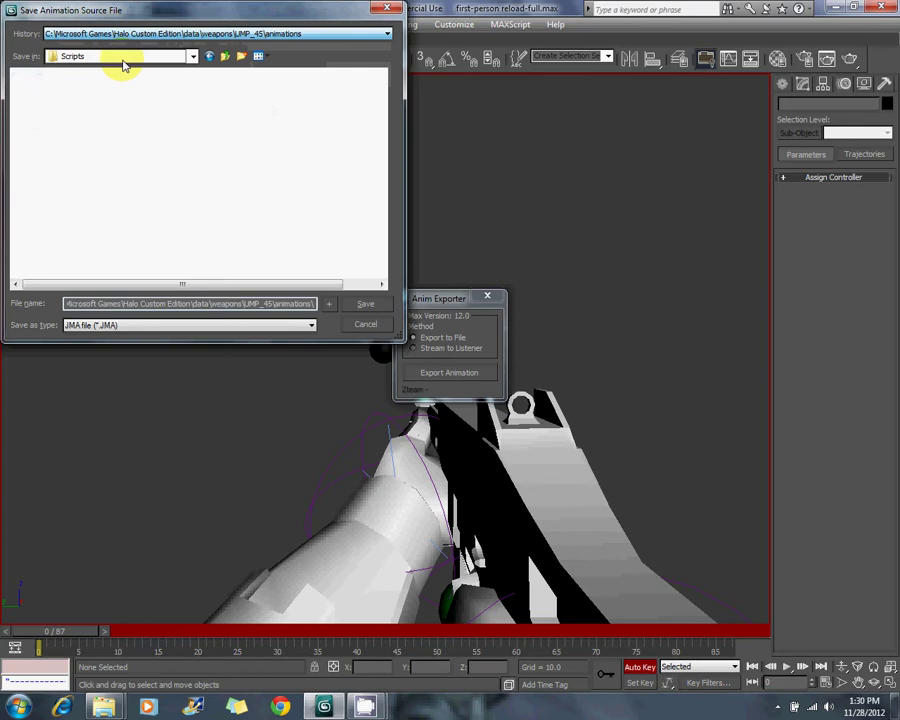
left_click(102, 304)
type("first")
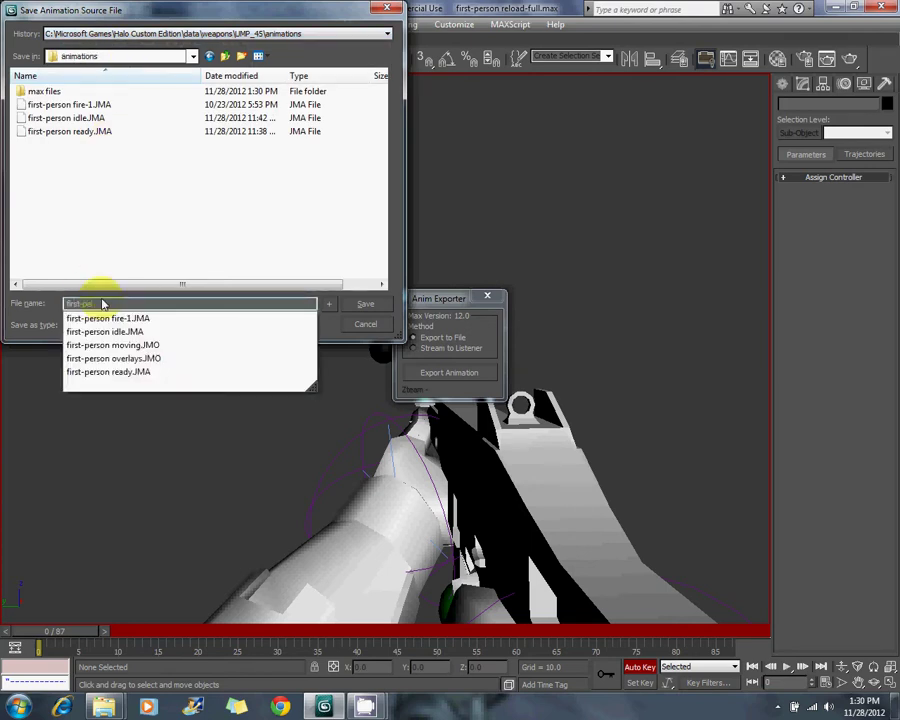
type("-person reload-full")
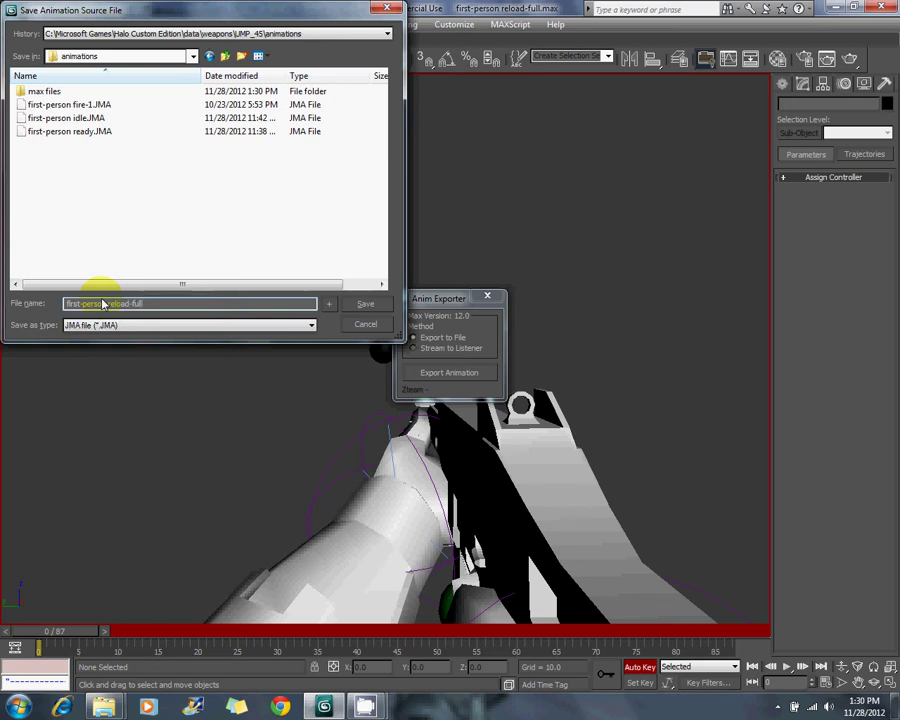
key("Return")
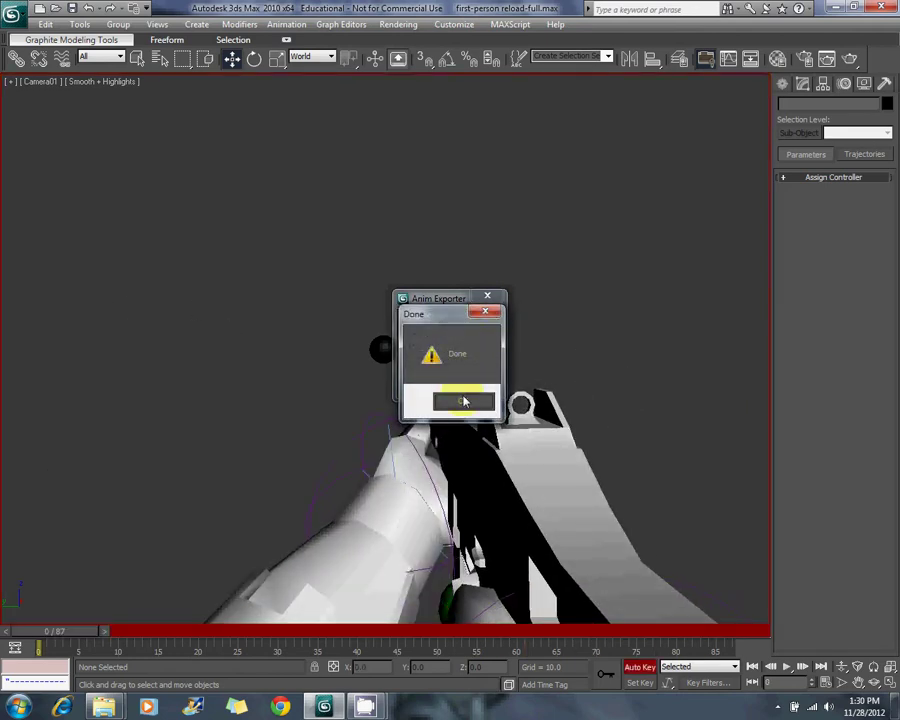
left_click(463, 401)
left_click(488, 297)
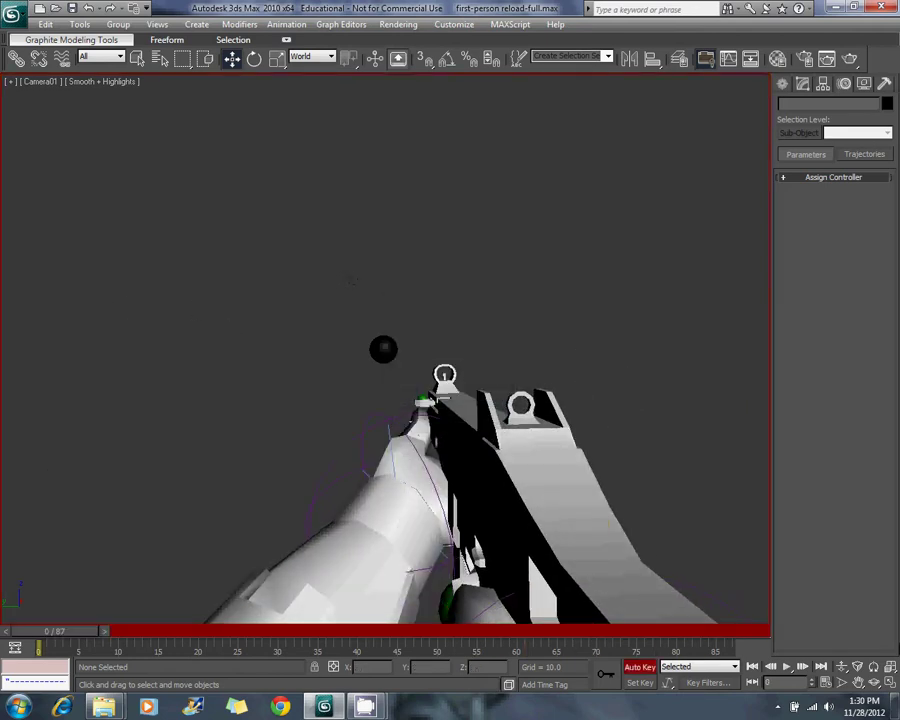
Restore the multi-viewport layout and save the reload-full scene.
left_click(886, 684)
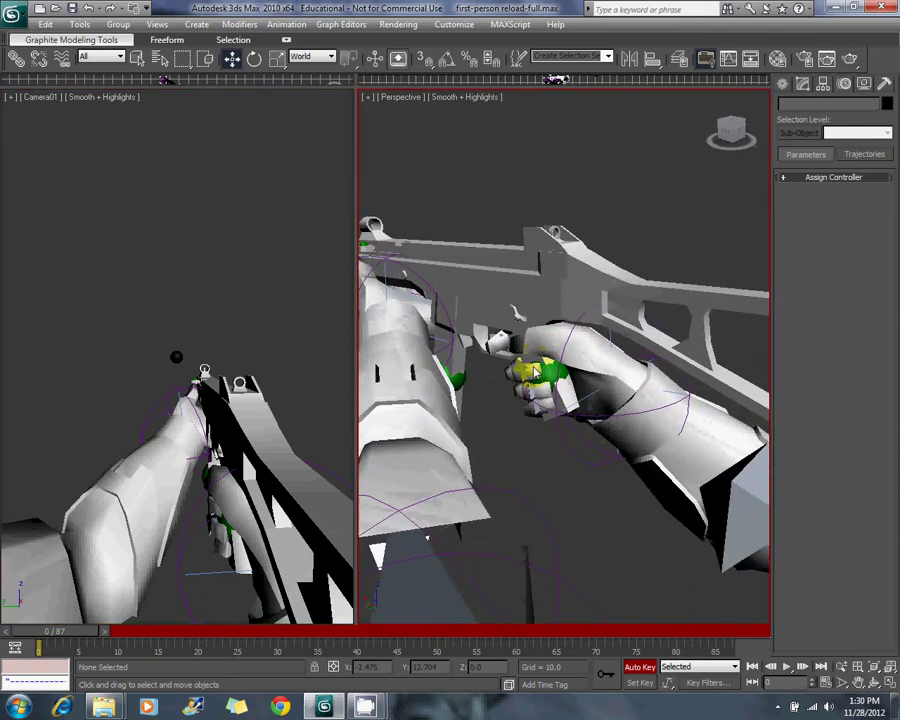
scroll(492, 340, "down", 3)
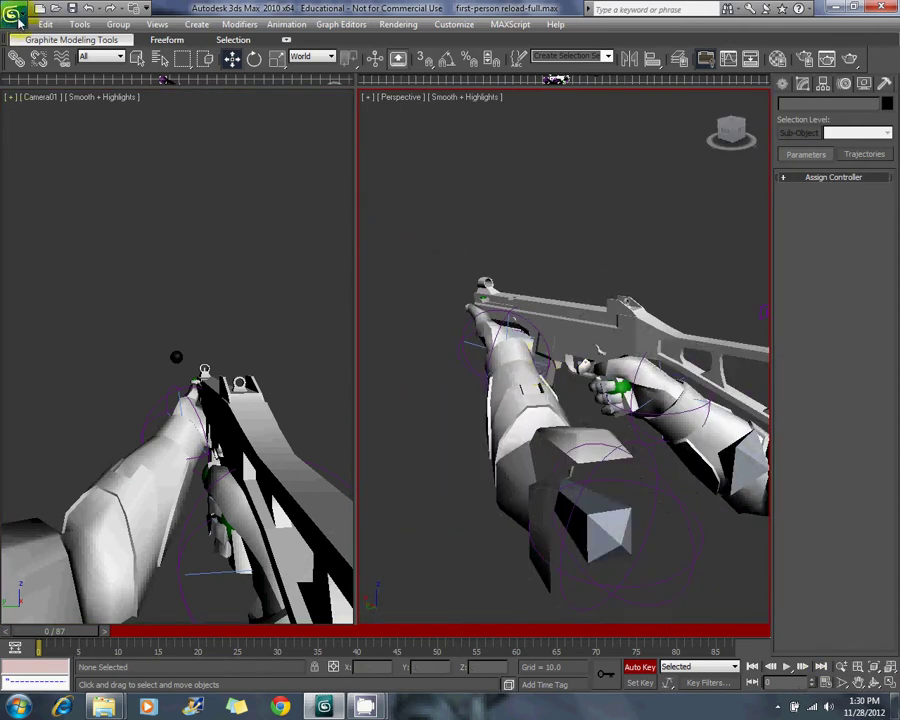
left_click(17, 17)
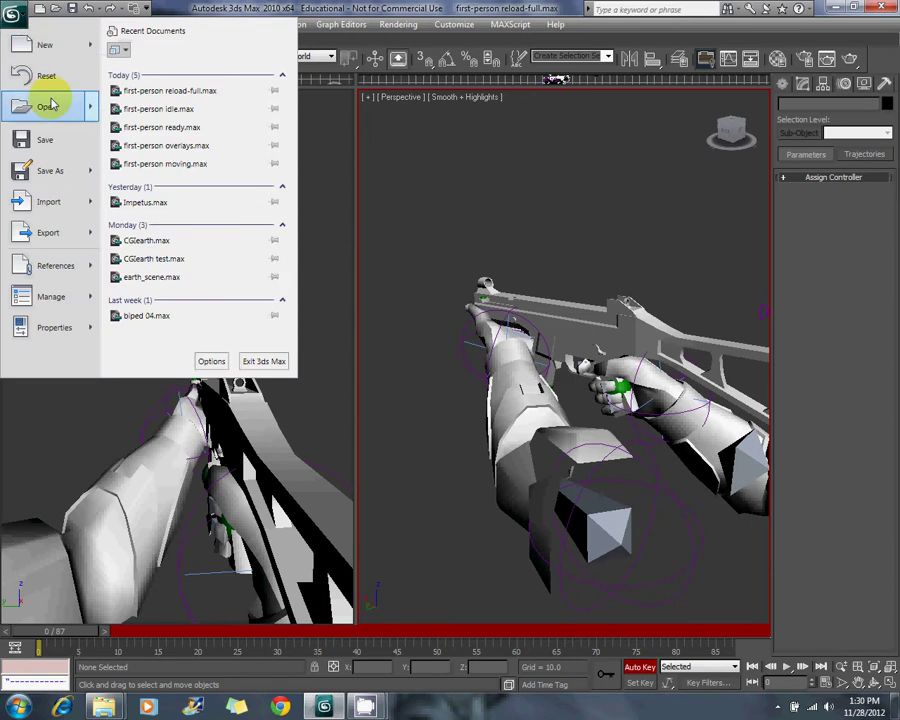
left_click(40, 138)
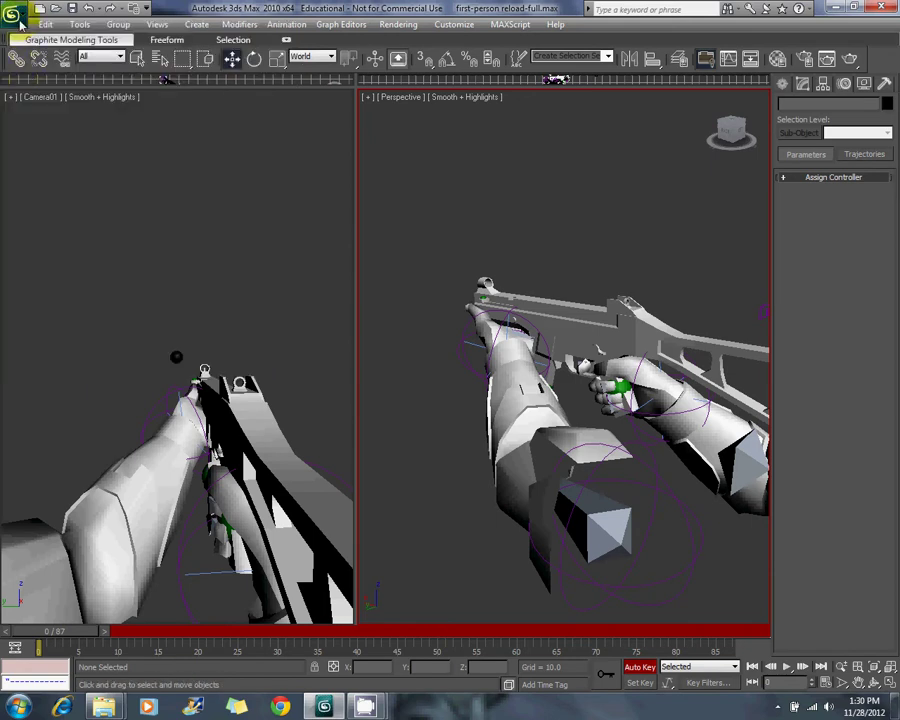
Save a copy of the scene as first-person reload-empty in the max files folder.
left_click(17, 17)
left_click(22, 175)
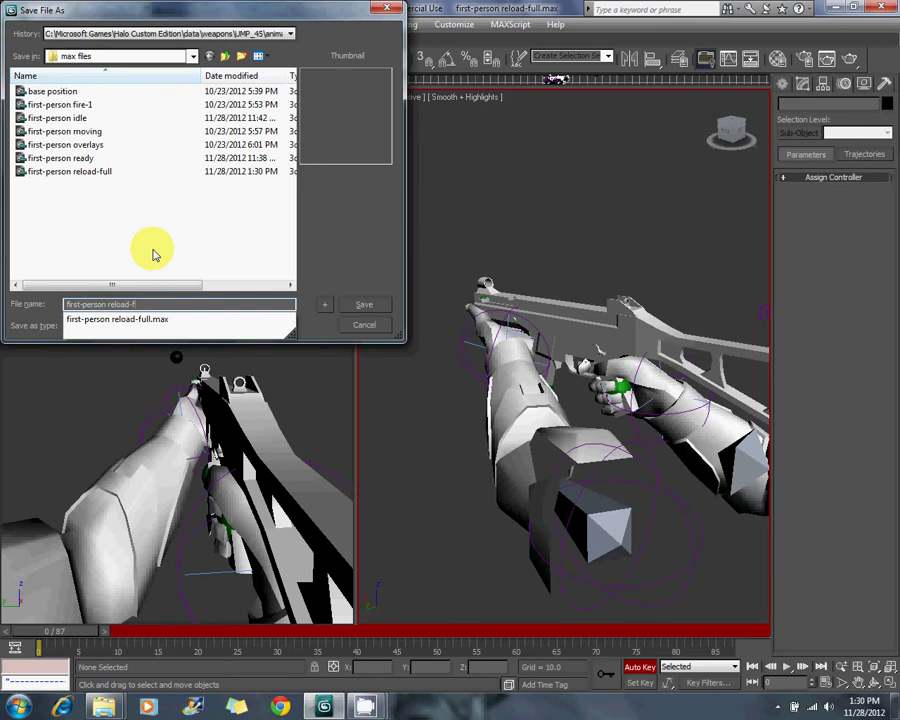
type("empty")
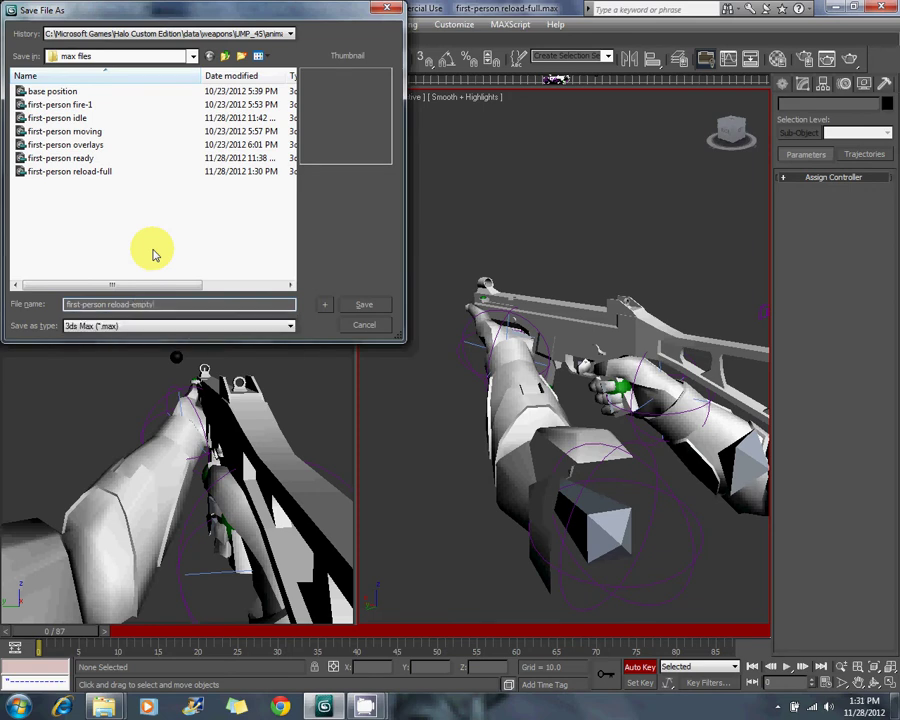
key("Return")
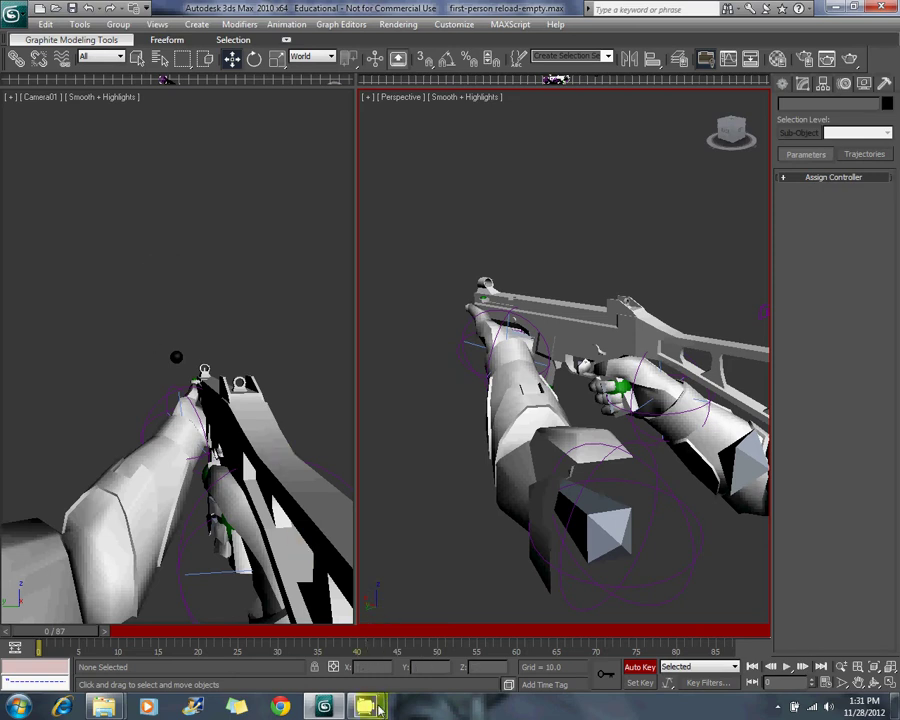
Save the reload-empty scene and switch Auto Key off and back on.
left_click(320, 630)
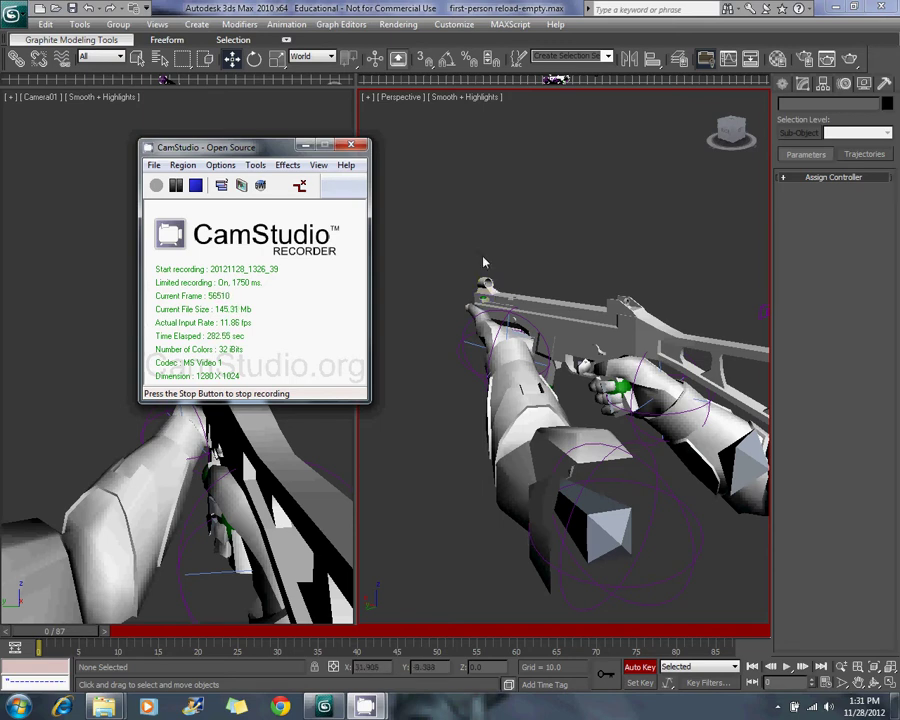
middle_click_drag(482, 280, 418, 277)
left_click(14, 16)
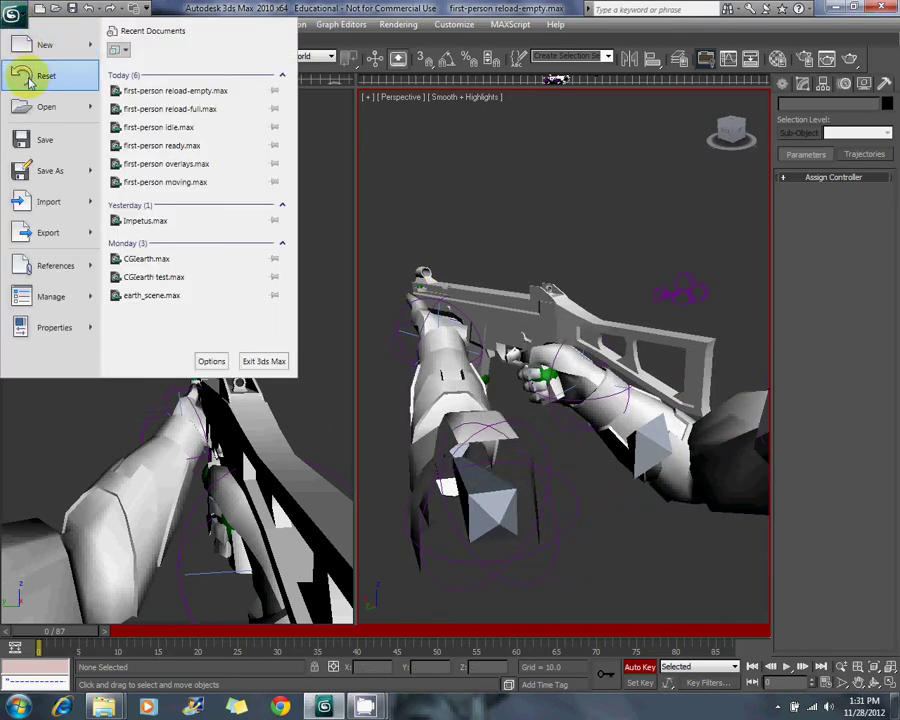
left_click(46, 136)
left_click(632, 667)
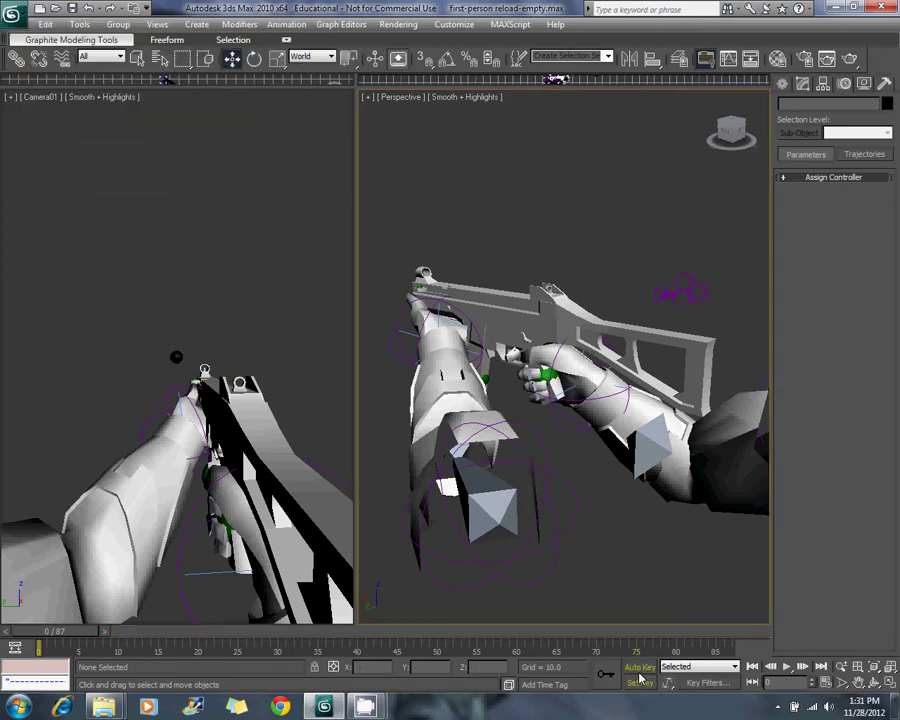
left_click(640, 668)
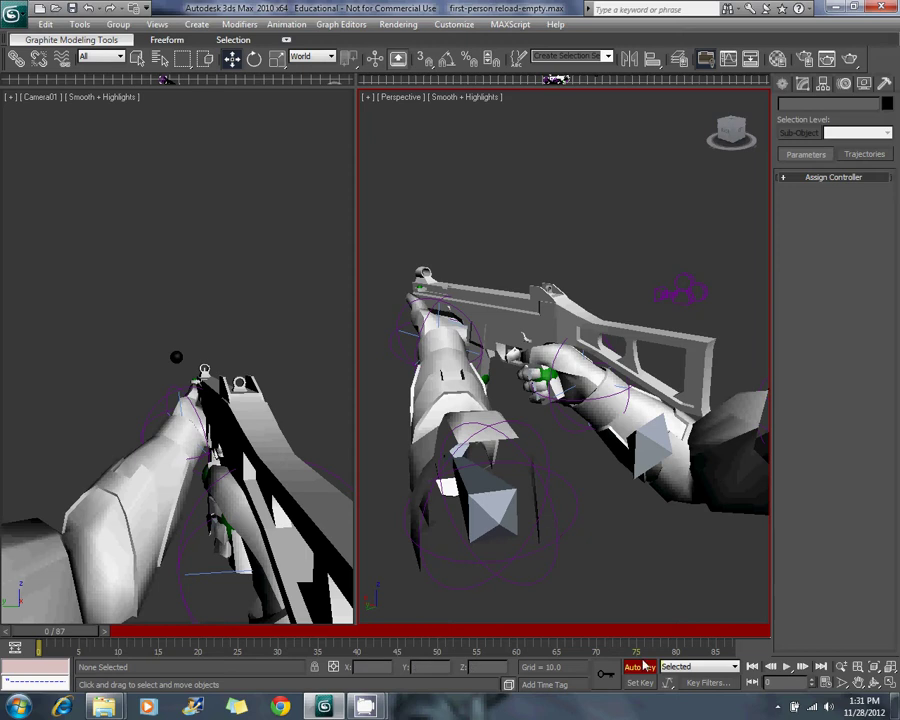
Scrub through the reload to frame 77 and extend the animation's end time to frame 95.
mouse_move(482, 331)
middle_mouse_down()
mouse_move(515, 313)
mouse_move(478, 318)
mouse_move(482, 305)
mouse_move(493, 343)
middle_mouse_up()
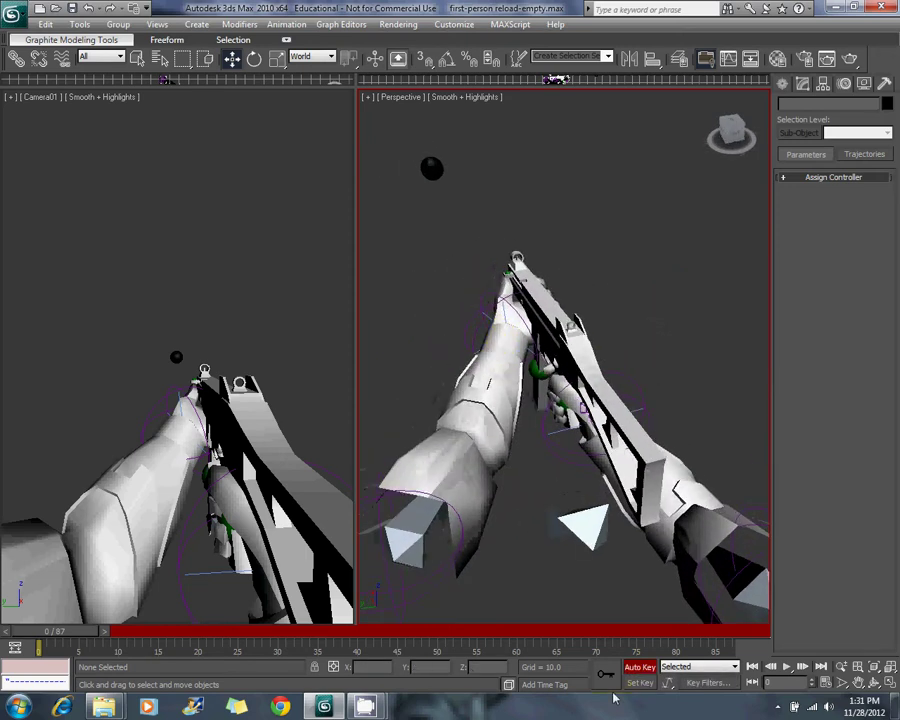
left_click_drag(50, 633, 310, 631)
left_click_drag(250, 601, 638, 624)
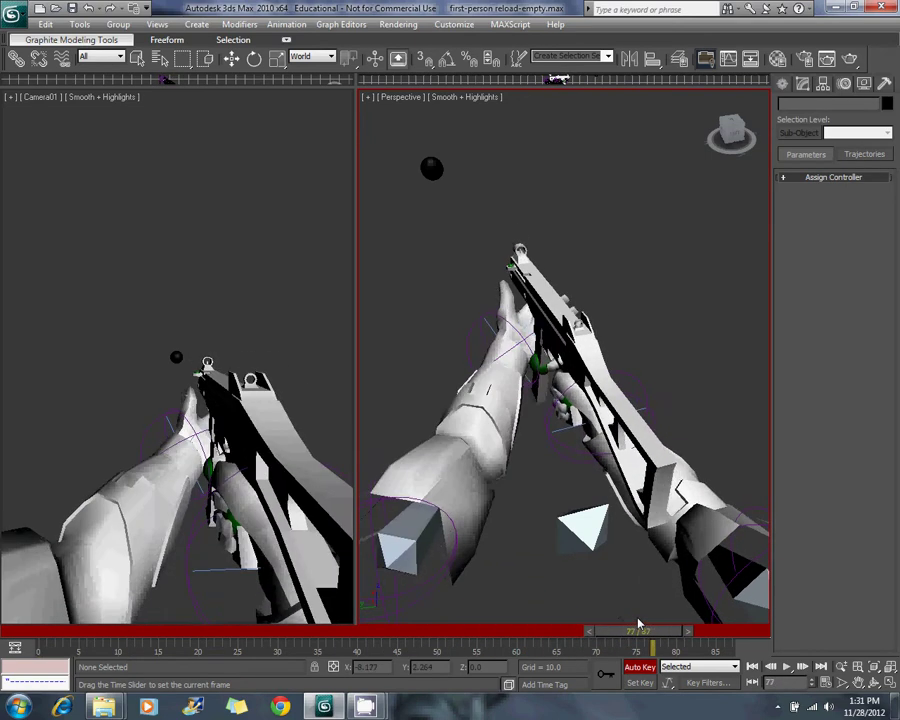
left_click(826, 685)
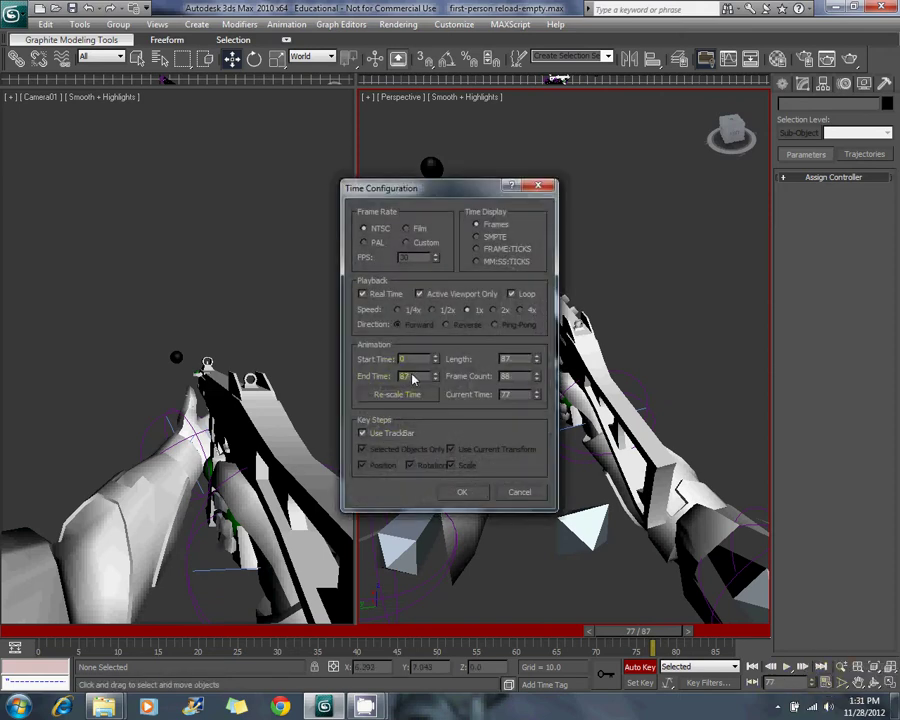
type("95")
key("Return")
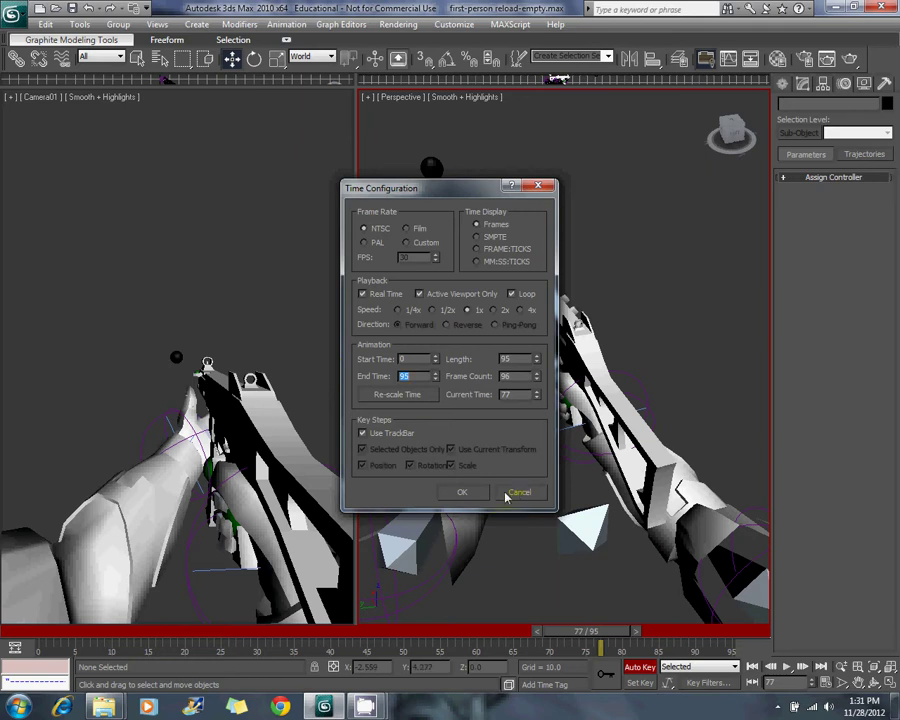
left_click(467, 494)
Select all objects and move their final key to frame 95.
key("ctrl+a")
left_click_drag(600, 630, 355, 630)
left_click_drag(409, 666, 610, 678)
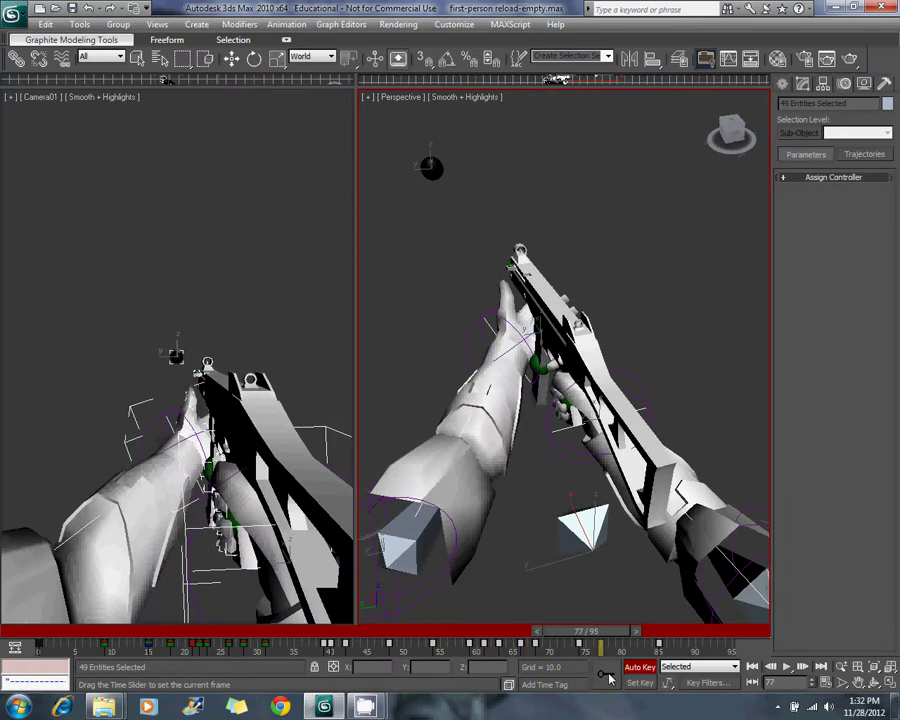
key("w")
left_click_drag(593, 636, 553, 631)
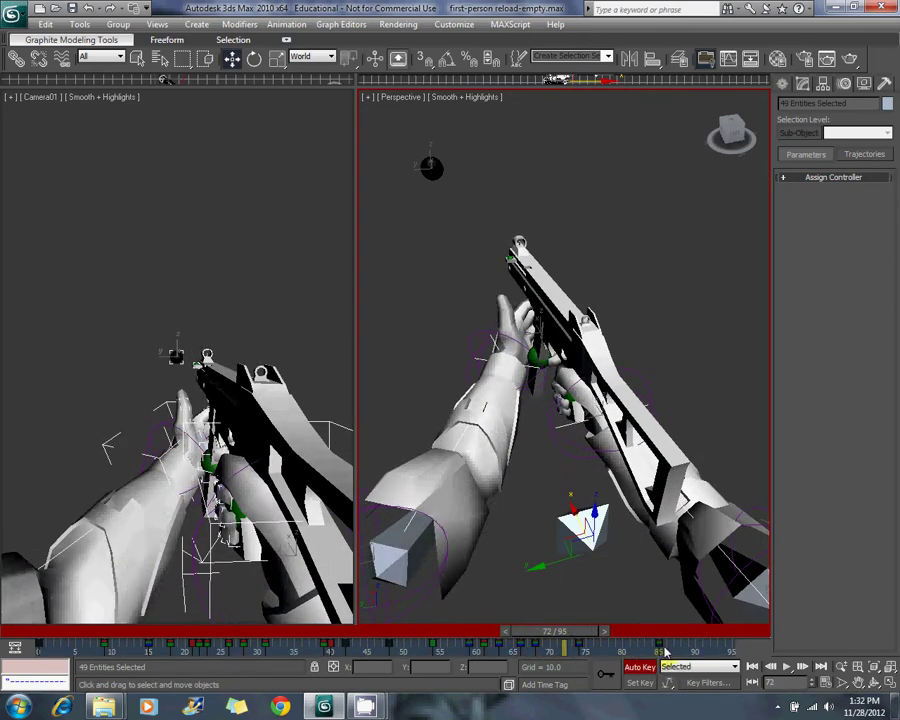
left_click_drag(645, 651, 731, 646)
Go to frame 74 and undo the last change to the animation.
left_click_drag(548, 632, 569, 640)
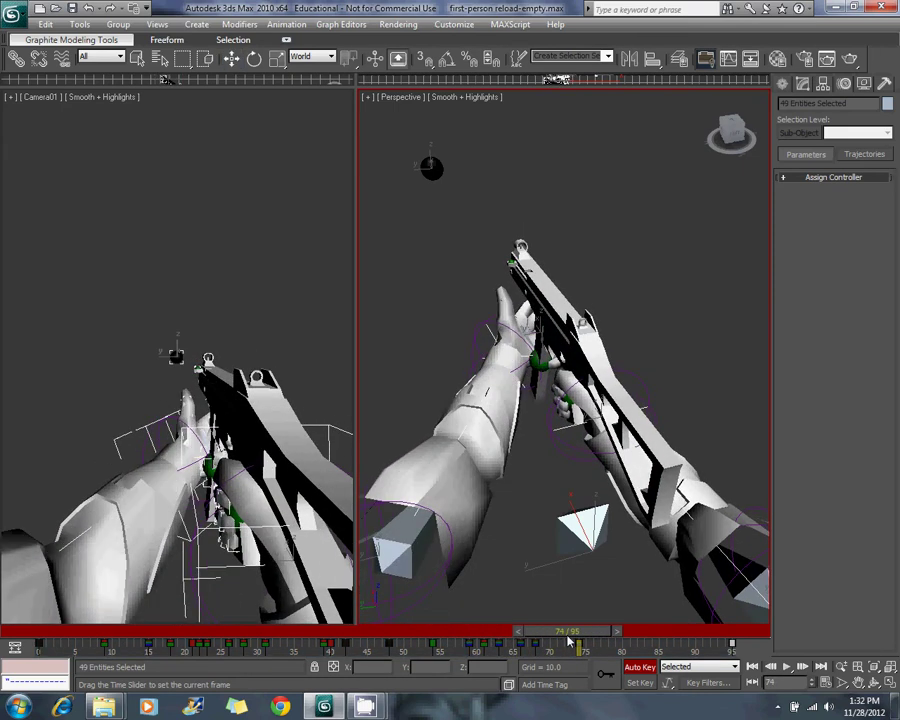
key("w")
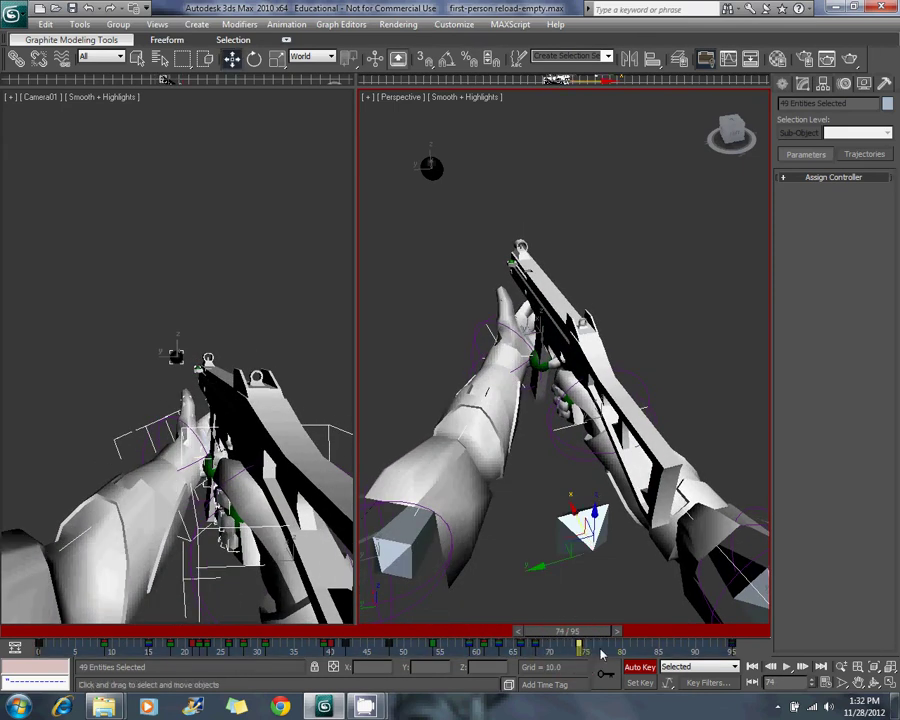
key("ctrl+z")
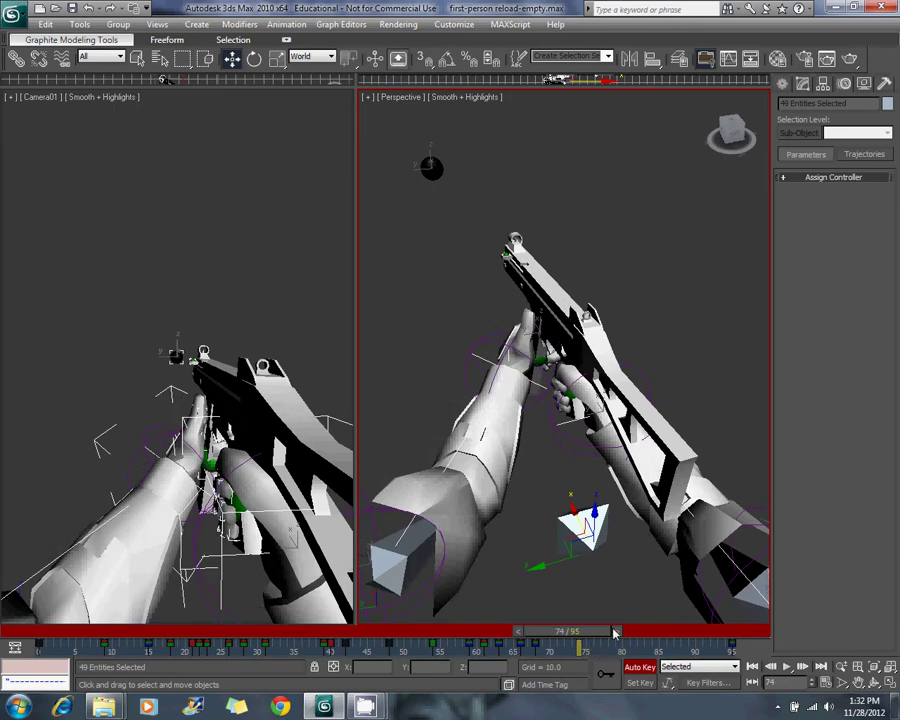
Go to frame 75 and create position, rotation and scale keys there for all selected objects, copied from source time 0.
left_click_drag(603, 637, 621, 652)
key("w")
middle_click_drag(505, 301, 547, 348, "alt")
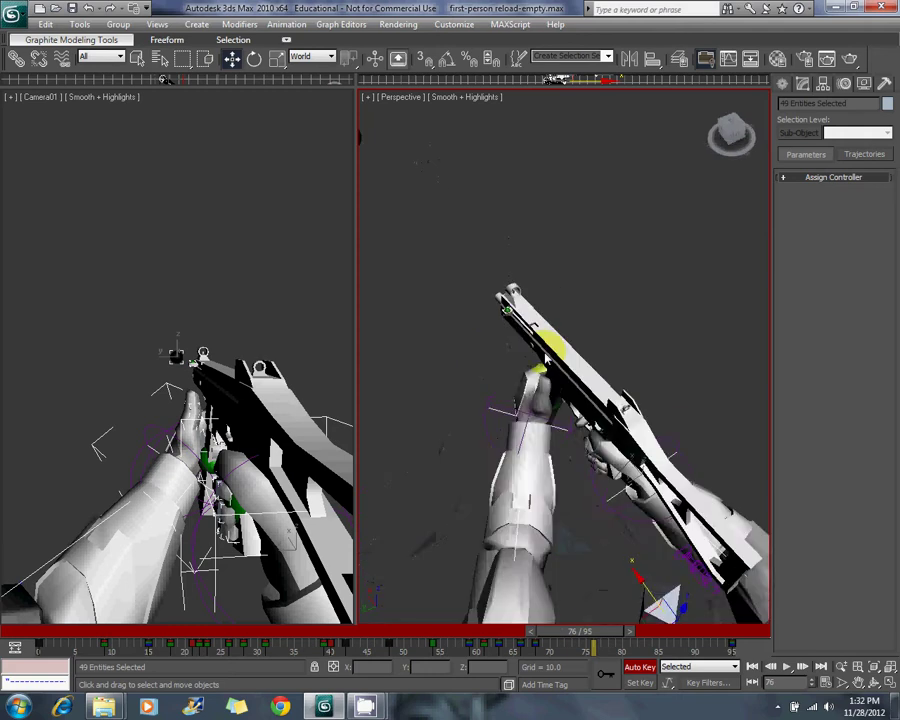
scroll(486, 320, "up", 4)
middle_click_drag(484, 318, 582, 452)
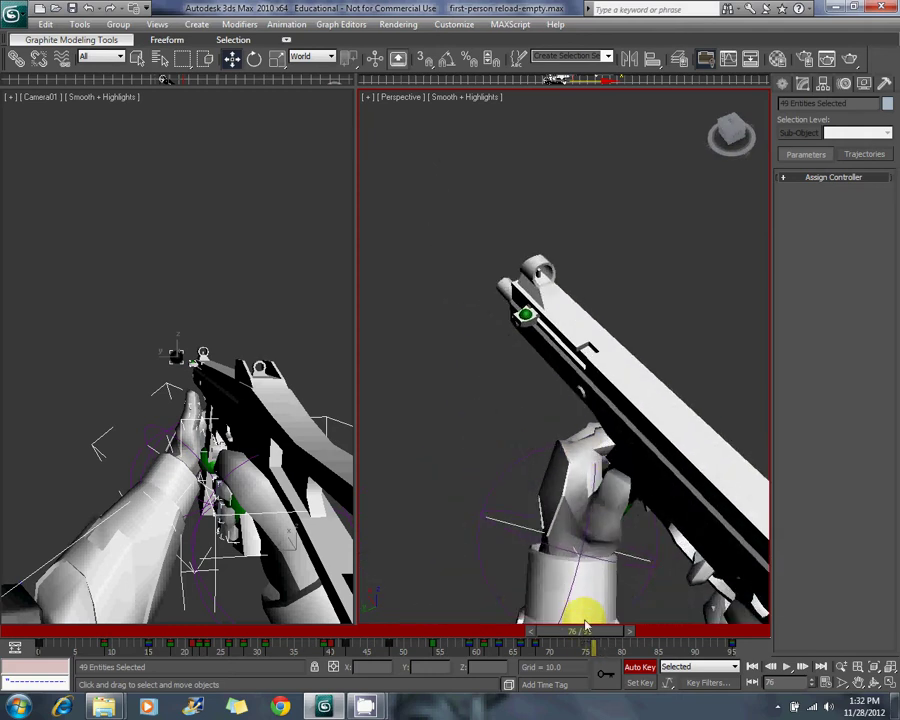
middle_click_drag(490, 437, 650, 655, "alt")
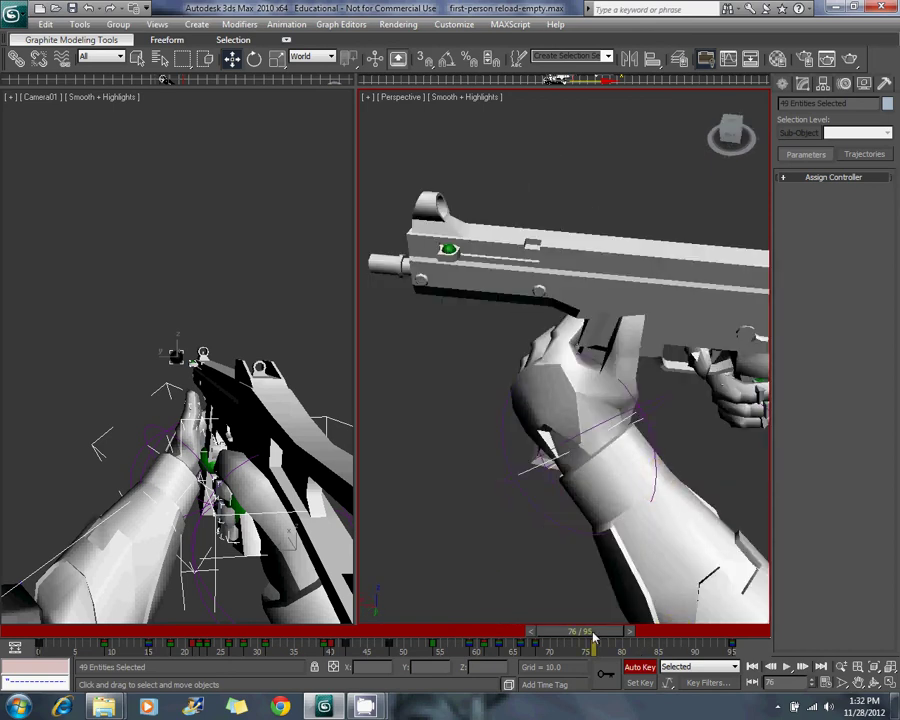
middle_click_drag(589, 459, 596, 372, "alt")
left_click_drag(601, 632, 594, 636)
middle_click_drag(570, 528, 586, 510)
right_click(600, 637)
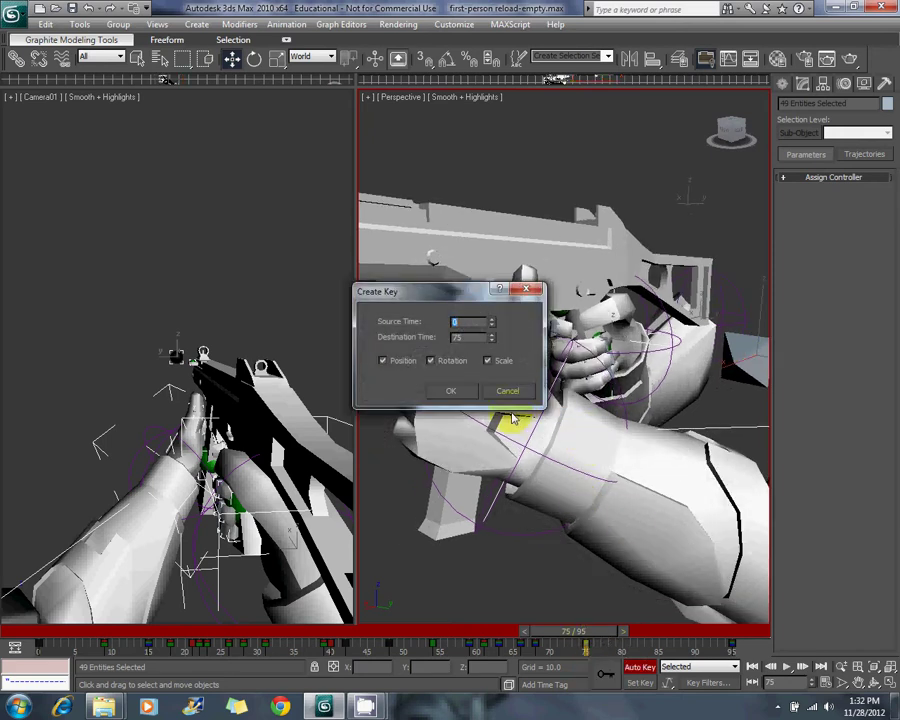
left_click(450, 390)
Select the left wrist controller and, with Auto Key on, move it down and away from the gun to about Y 1.28, Z -7.239.
middle_click_drag(535, 403, 470, 463, "alt")
left_click(448, 463)
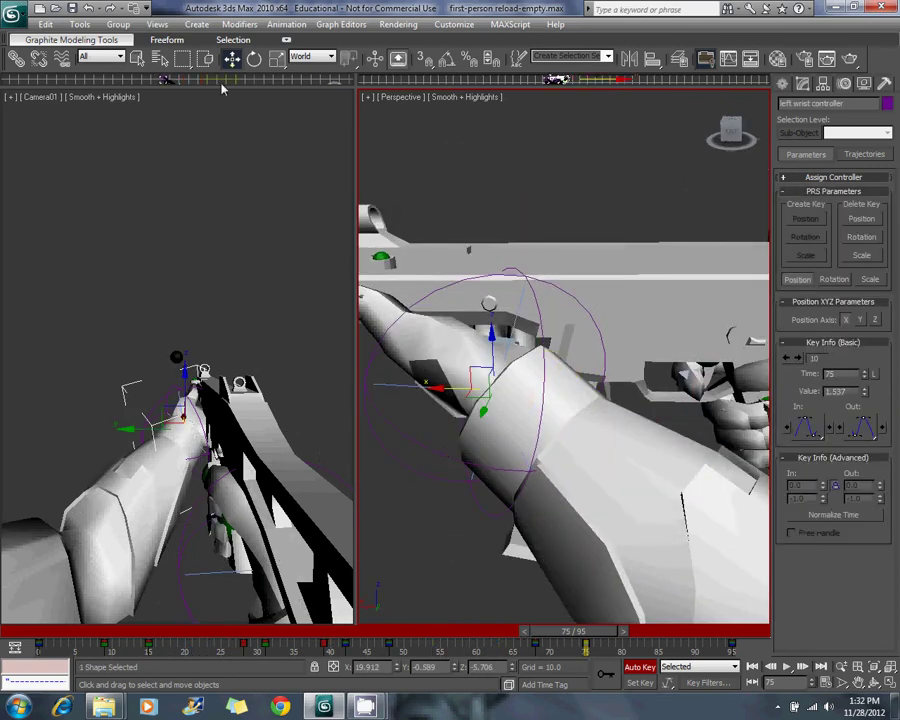
middle_click_drag(622, 405, 660, 405)
left_click(637, 665)
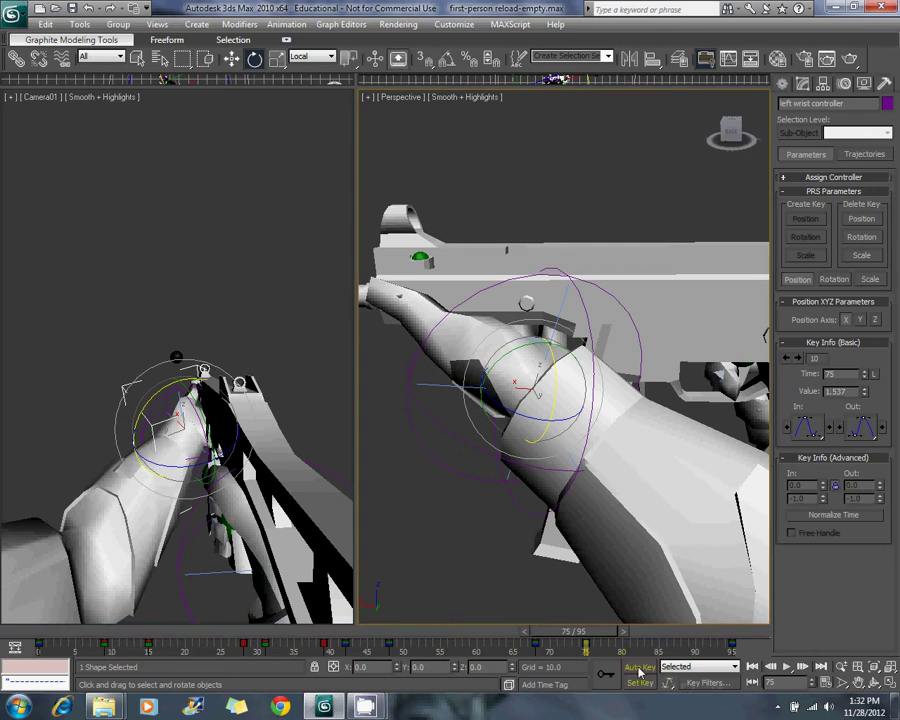
left_click(639, 666)
middle_click_drag(597, 416, 363, 224, "alt")
left_click(231, 58)
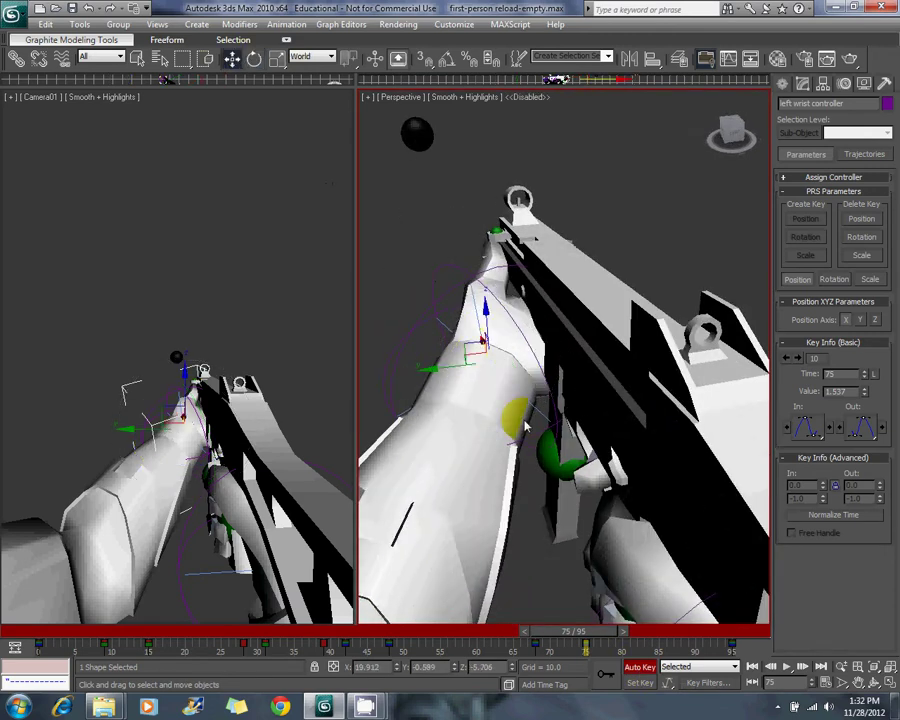
left_click_drag(470, 349, 418, 402)
middle_click_drag(450, 378, 478, 368)
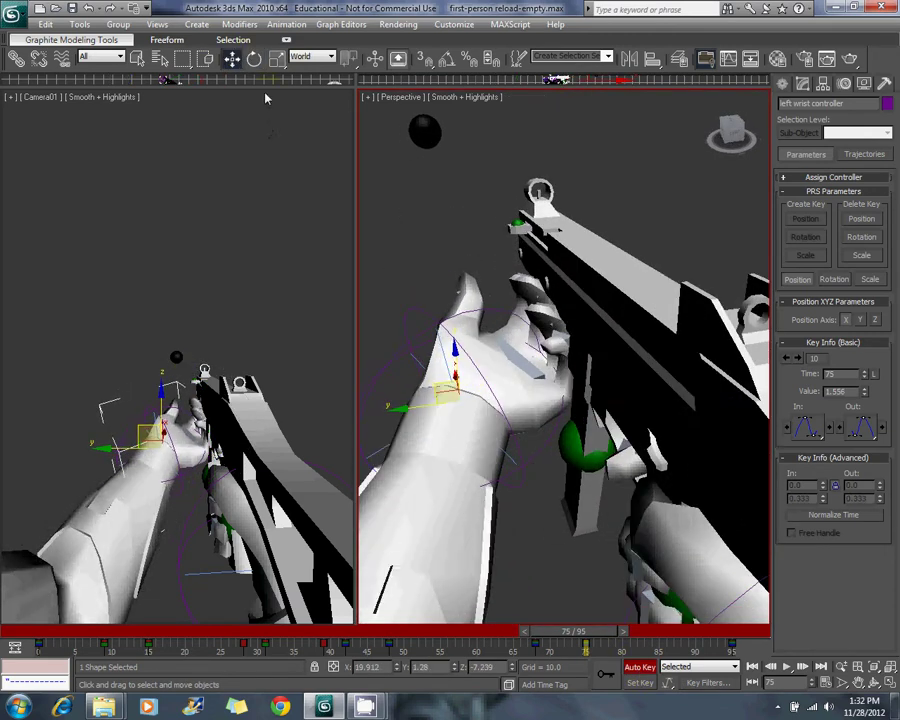
Rotate the left wrist controller in local coordinates so the back of the hand faces up.
left_click(254, 59)
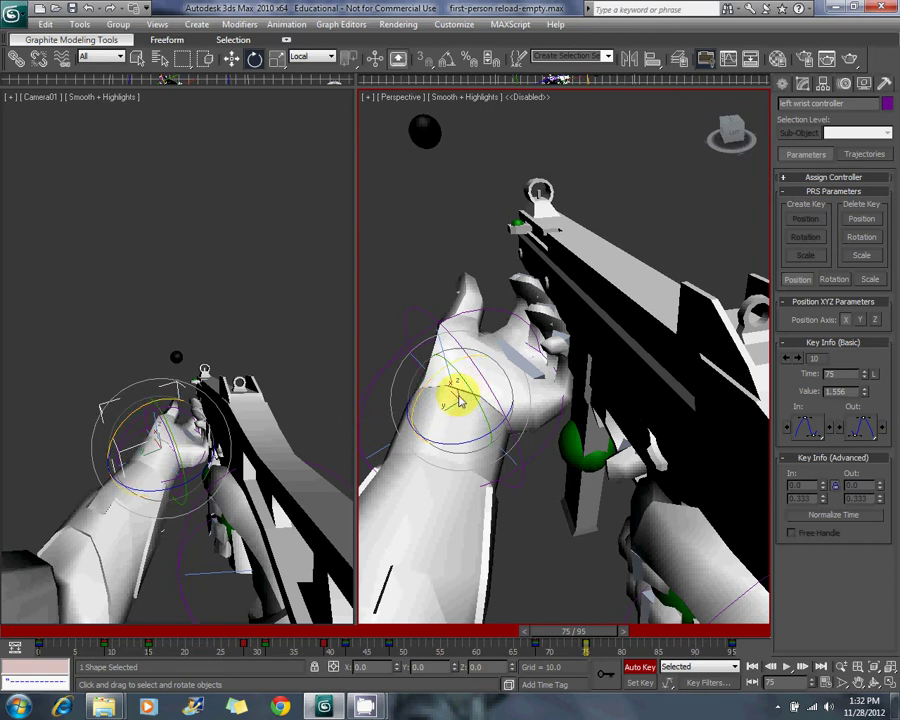
left_click_drag(458, 392, 530, 456)
left_click_drag(474, 434, 518, 428)
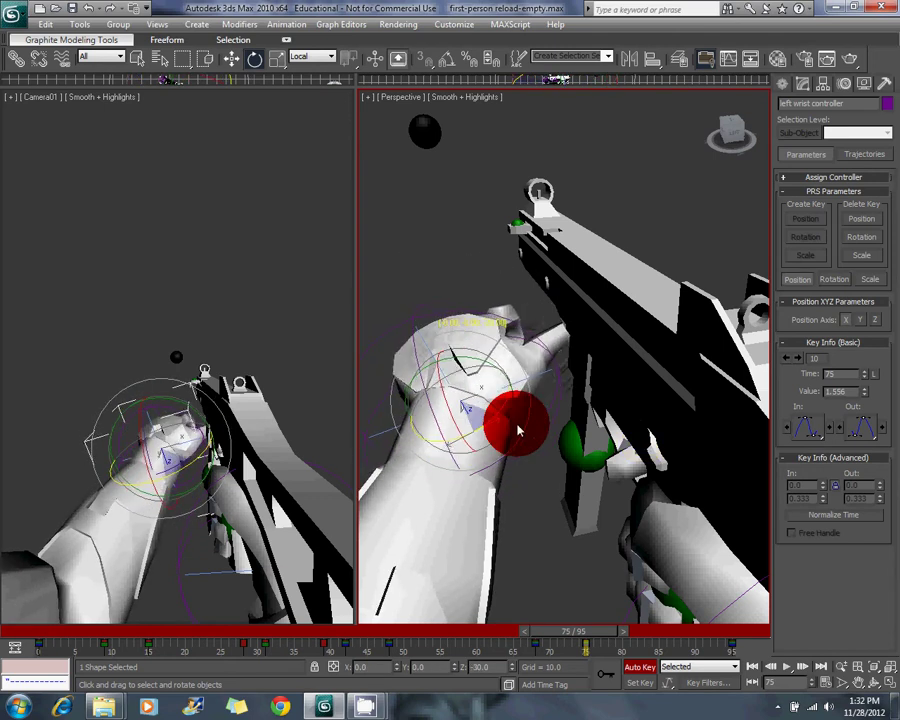
left_click_drag(483, 377, 508, 350)
middle_click_drag(508, 350, 546, 472, "alt")
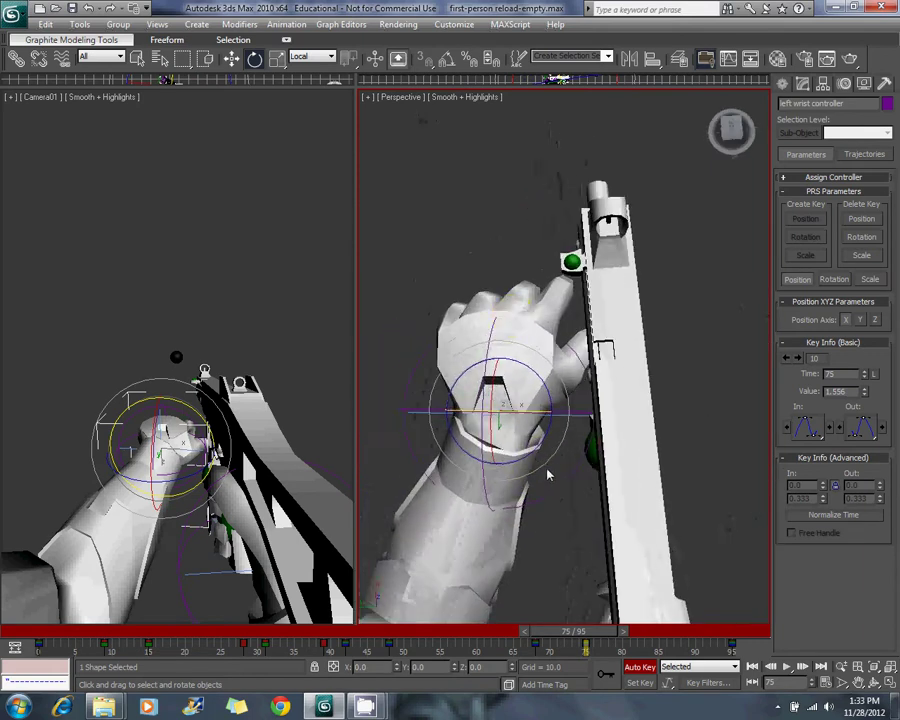
Select the base joints of the left hand's four fingers and rotate them together to realign the fingers.
middle_click_drag(537, 332, 598, 403)
scroll(598, 403, "up", 3)
left_click(622, 379)
left_click(577, 378, "ctrl")
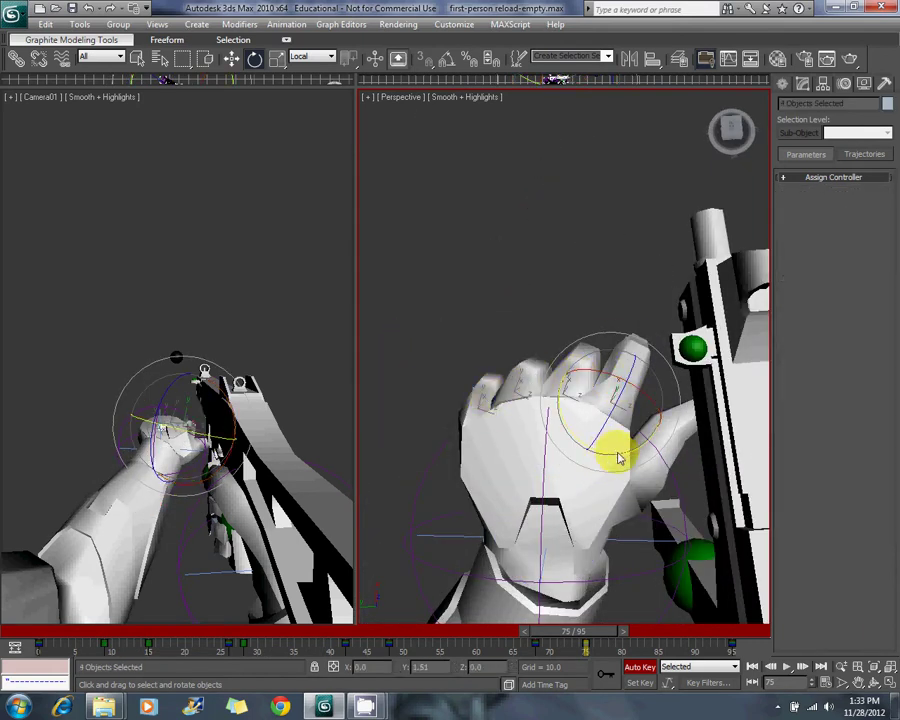
left_click_drag(618, 457, 639, 460)
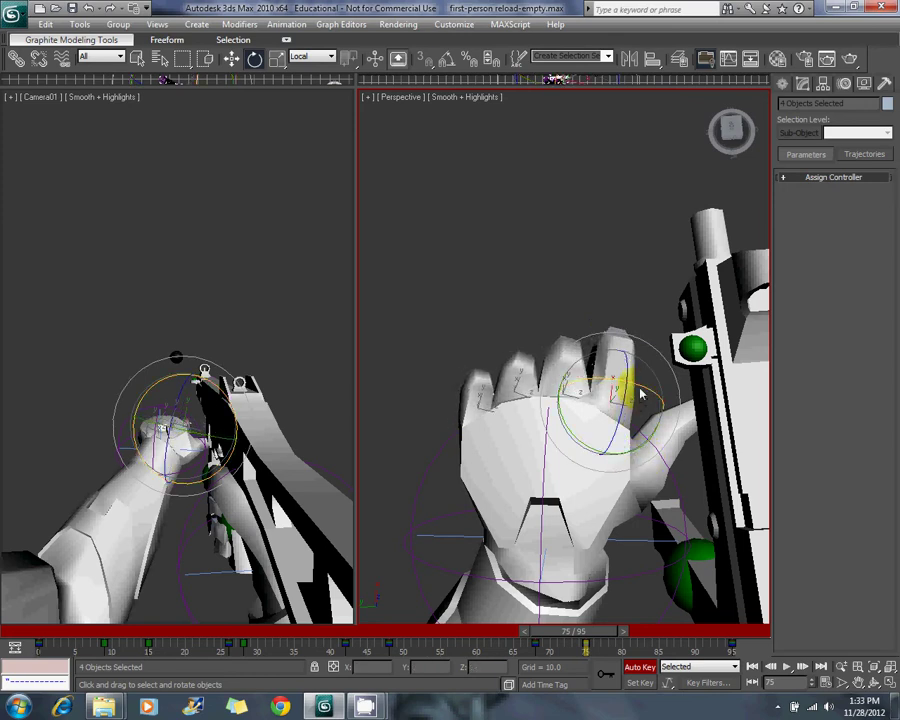
mouse_move(641, 394)
left_mouse_down()
mouse_move(629, 388)
mouse_move(626, 402)
left_mouse_up()
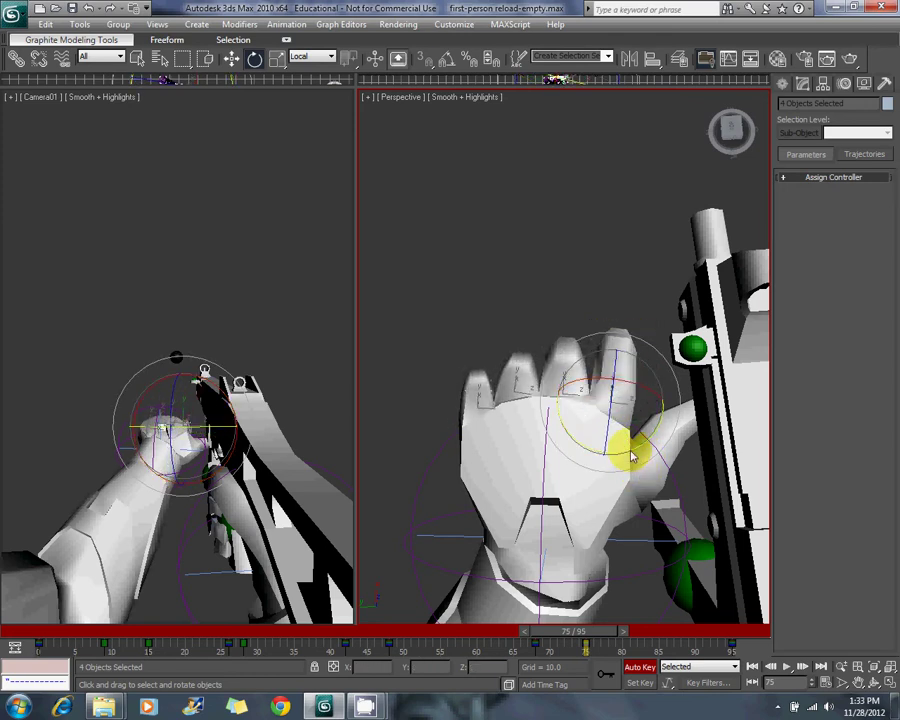
Rotate the left pinky's low, mid and tip joints to curl the finger at frame 75.
middle_click_drag(630, 452, 559, 458, "alt")
left_click(603, 412)
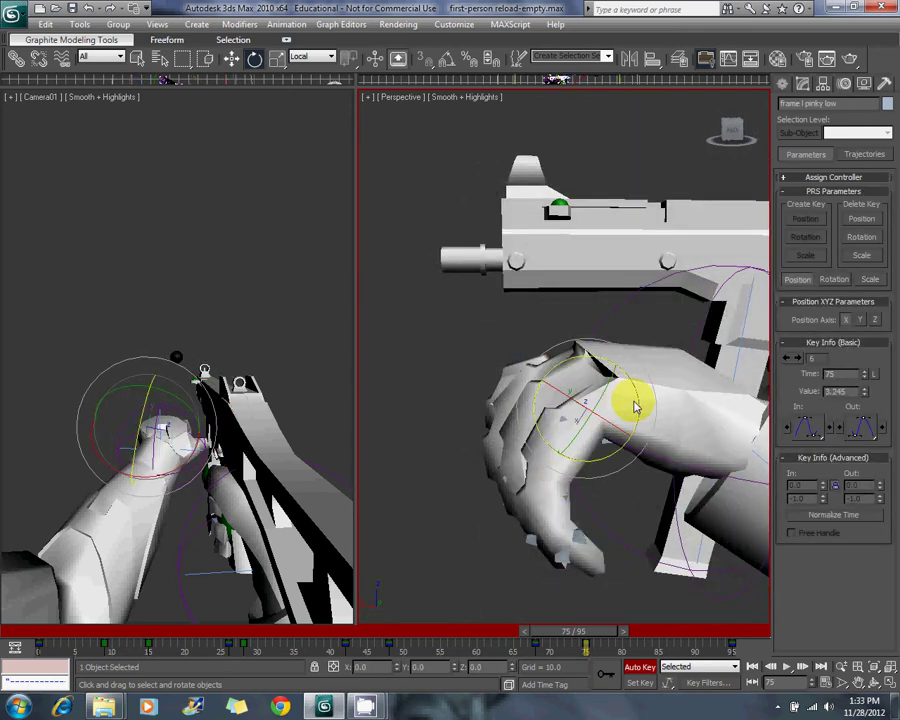
left_click_drag(636, 406, 522, 420)
left_click(563, 518)
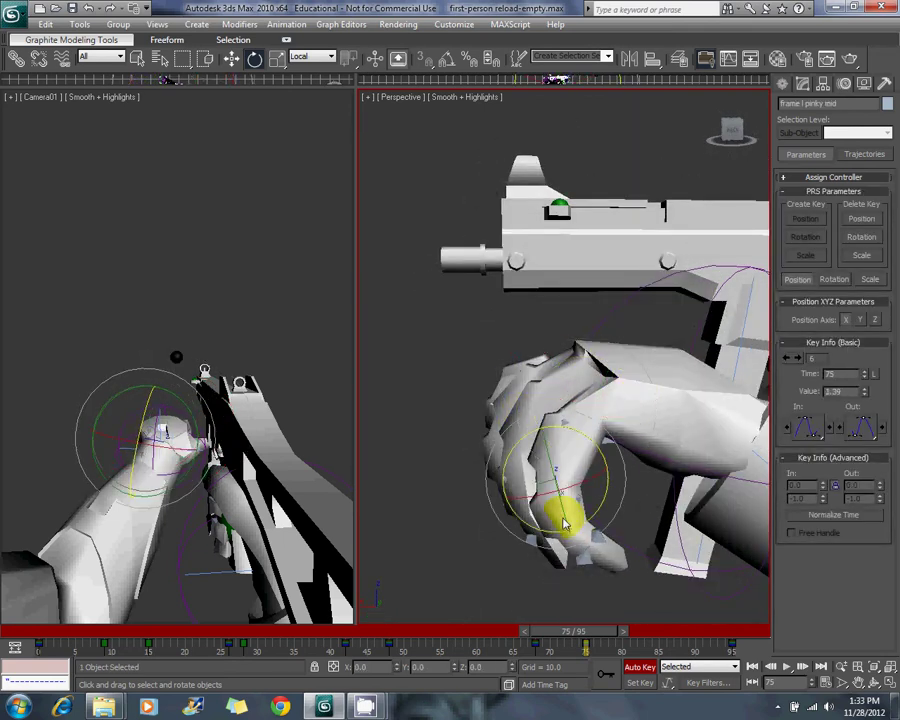
left_click(643, 527)
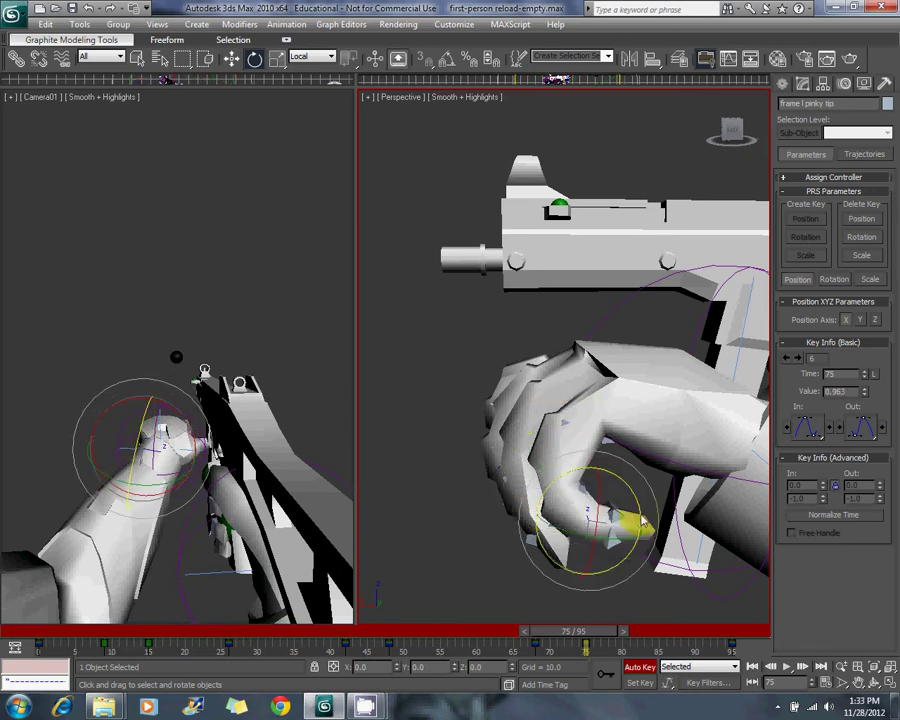
Rotate the joints of the left ring finger to curl it in toward the palm.
middle_click_drag(643, 521, 597, 453, "alt")
left_click(506, 422)
left_click_drag(526, 448, 568, 408)
left_click(551, 446)
left_click_drag(578, 463, 595, 442)
Rotate the joints of the left middle finger to curl it in line with the ring finger.
middle_click_drag(508, 497, 505, 478, "alt")
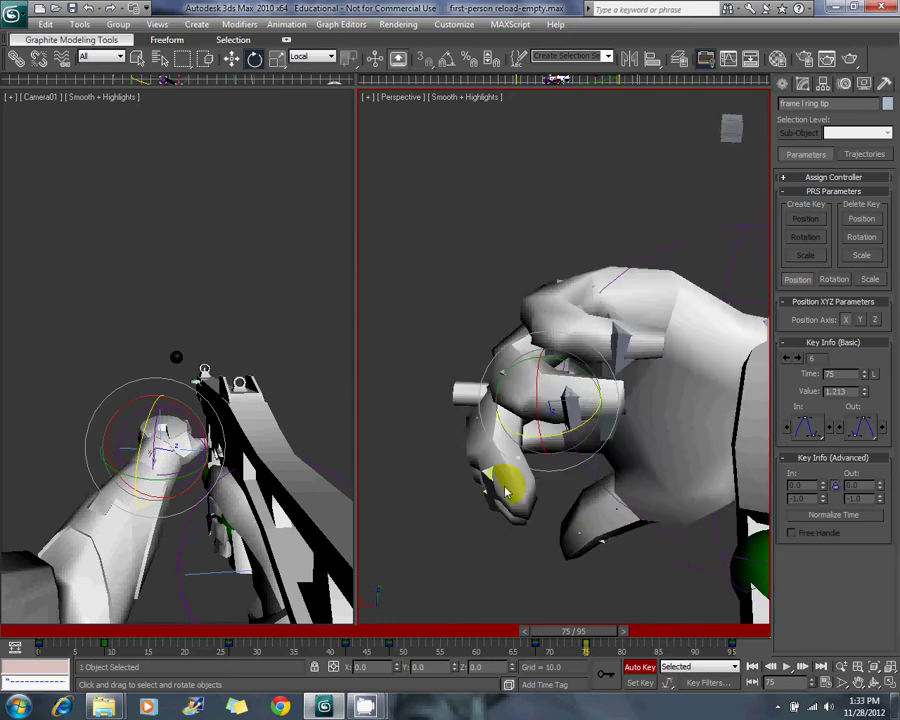
left_click(491, 469)
left_click(485, 450)
left_click_drag(509, 454, 560, 488)
left_click(547, 480)
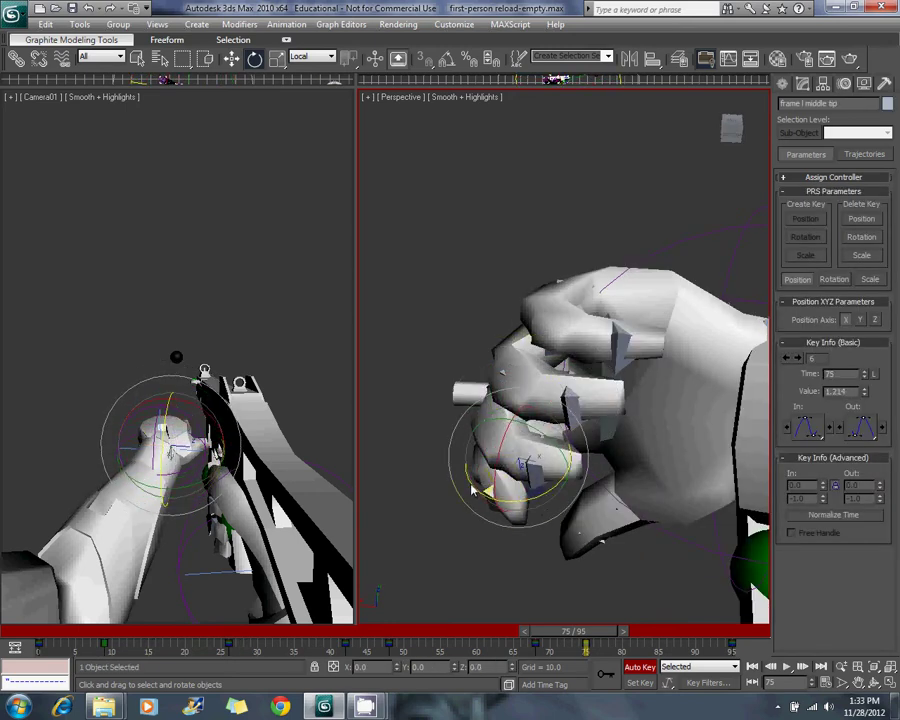
Rotate the joints of the left index finger to curl it alongside the other fingers.
middle_click_drag(474, 490, 462, 432, "alt")
left_click(472, 465)
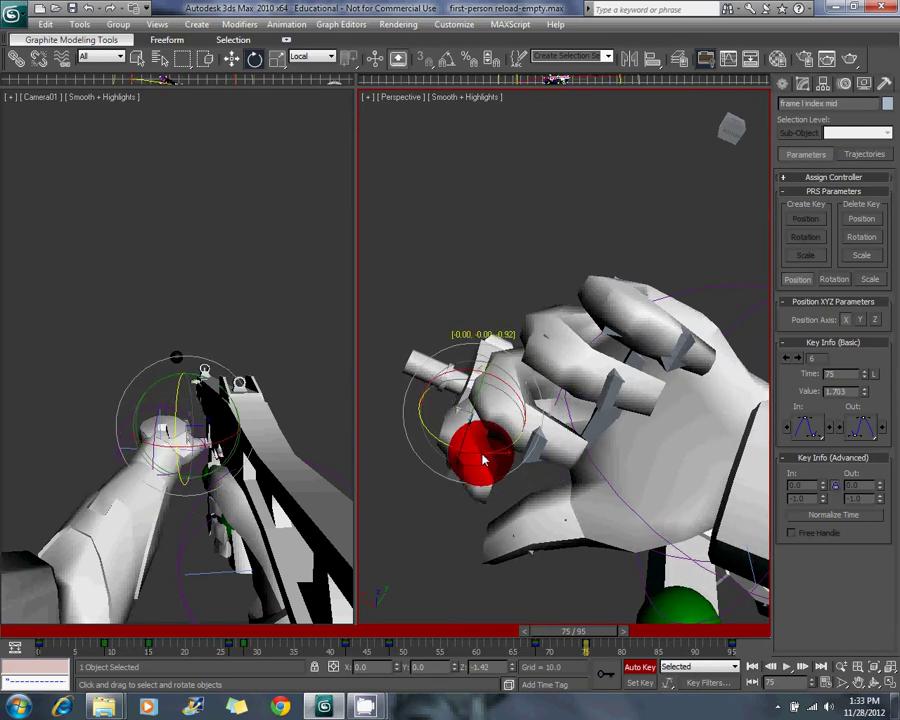
left_click(498, 485)
middle_click_drag(498, 497, 580, 377, "alt")
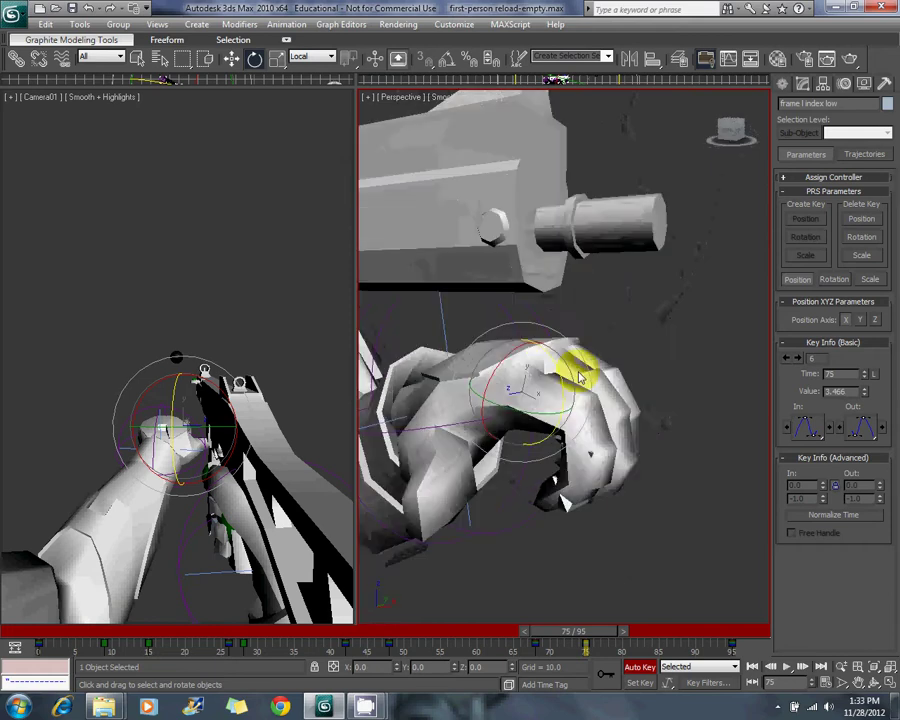
Rotate the left thumb's low and tip joints to bring the thumb beneath the curled index finger.
middle_click_drag(486, 414, 530, 481, "alt")
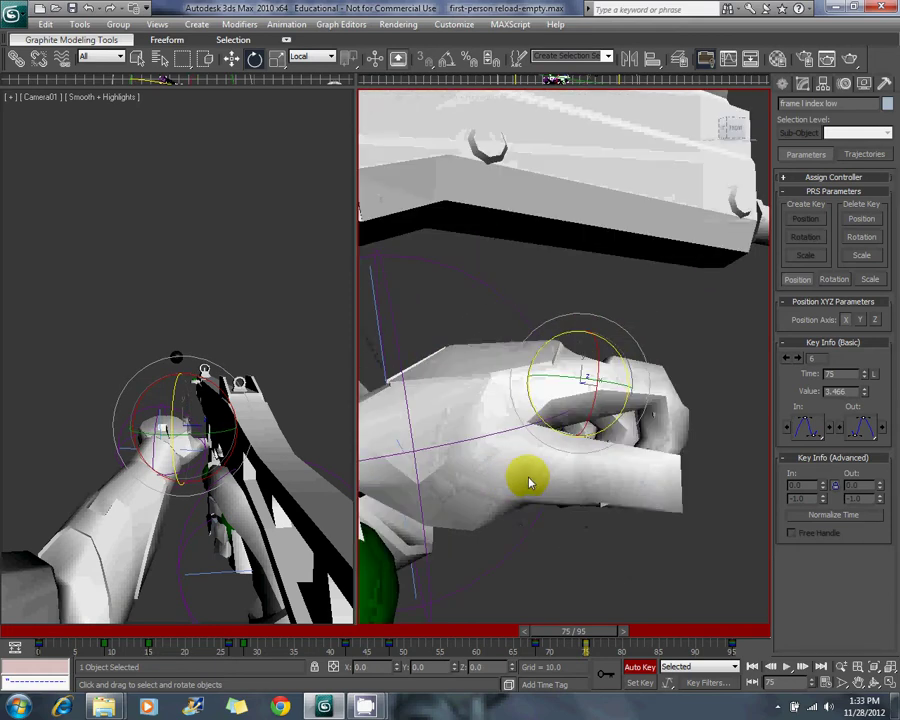
left_click(470, 474)
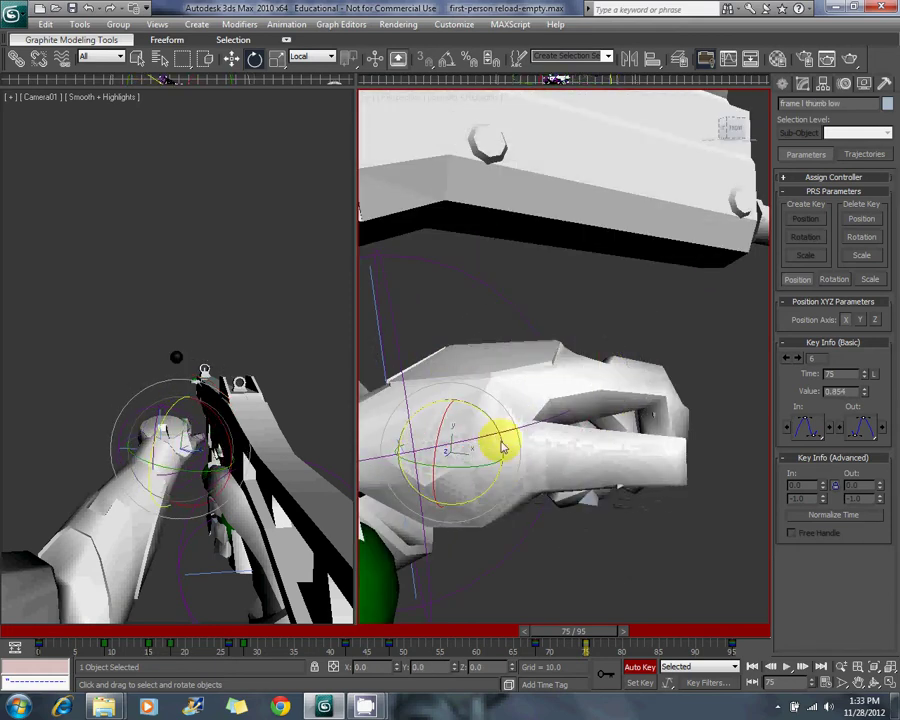
left_click_drag(500, 440, 512, 460)
middle_click_drag(573, 497, 491, 511, "alt")
left_click_drag(453, 530, 491, 521)
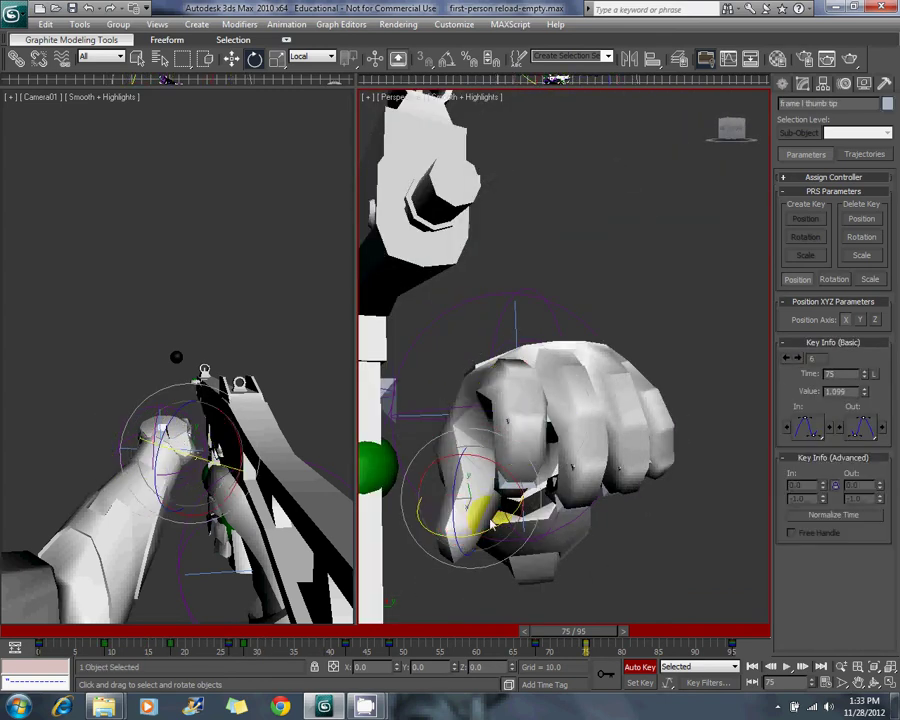
middle_click_drag(519, 527, 484, 499, "alt")
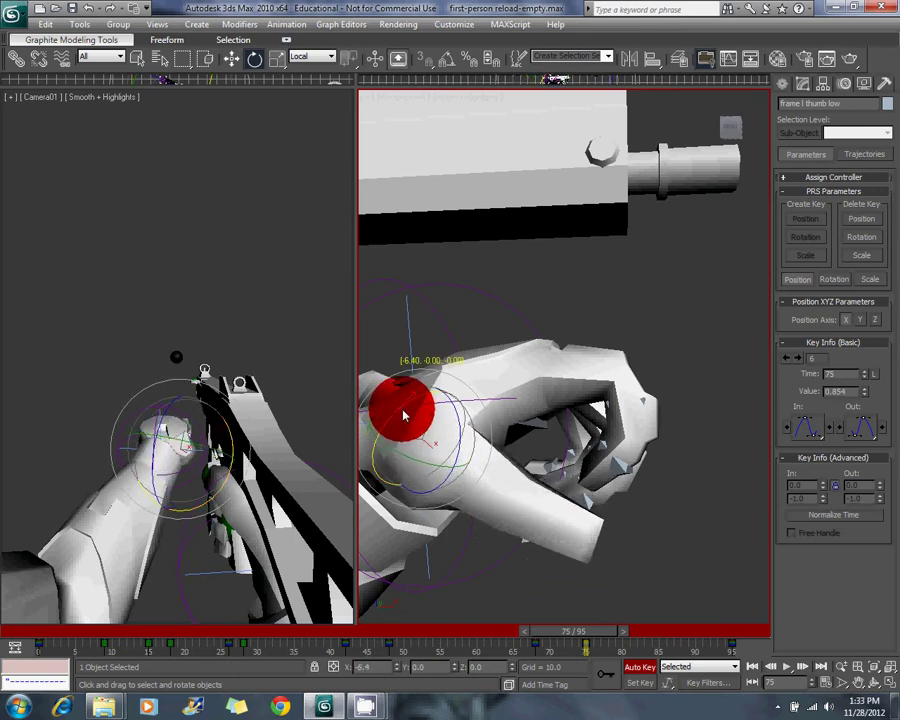
middle_click_drag(545, 505, 572, 424, "alt")
Move the left wrist controller up beside the gun's charging handle, to about X 18.55, Z -3.254.
left_click(502, 318)
left_click(230, 58)
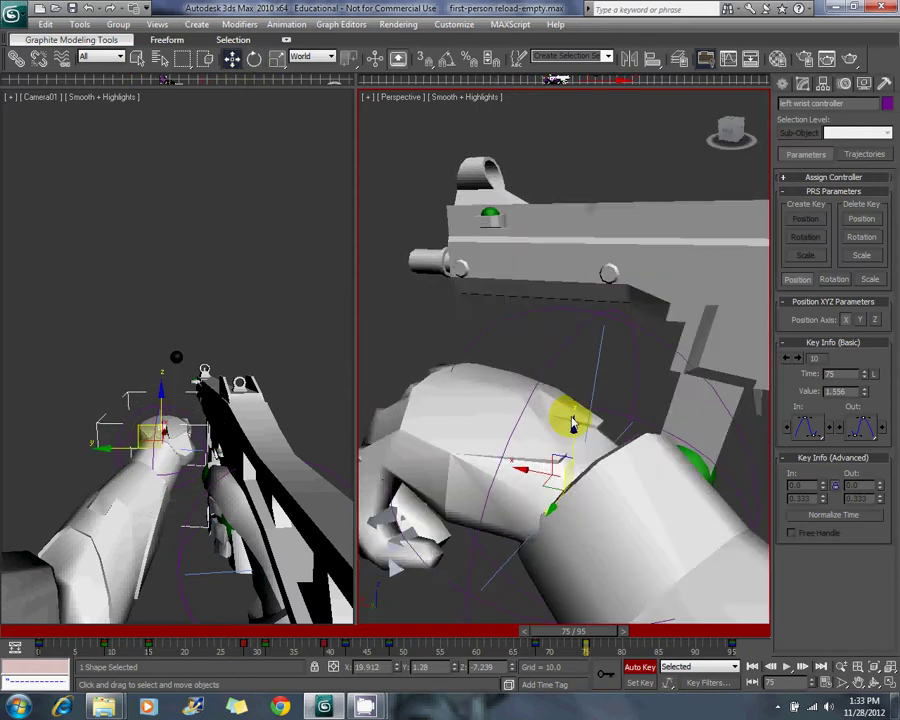
left_click_drag(554, 460, 625, 268)
middle_click_drag(625, 268, 515, 366, "alt")
Set the swivel angle of the left arm's IK Chain02 to 16.706 and compare the arm with and without the change.
left_click(687, 397)
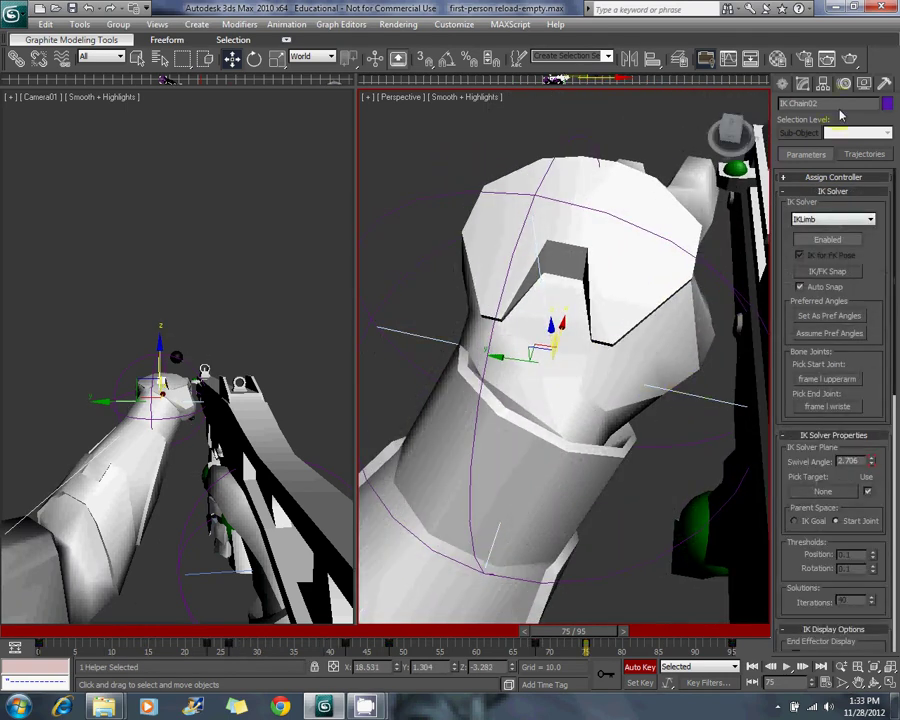
mouse_move(872, 465)
left_mouse_down()
mouse_move(868, 438)
mouse_move(864, 456)
left_mouse_up()
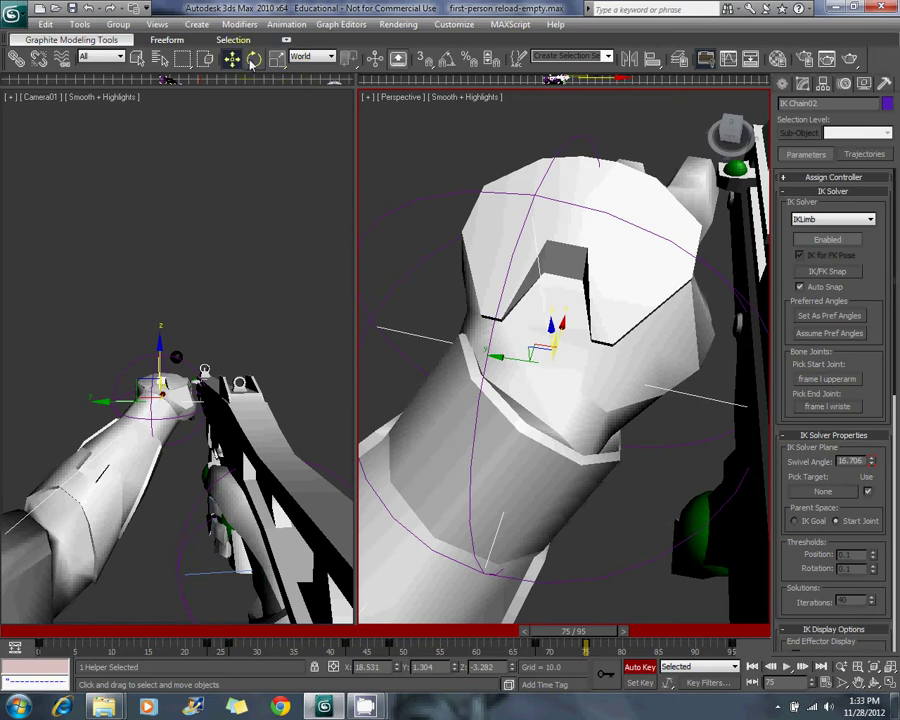
middle_click_drag(585, 348, 565, 311, "alt")
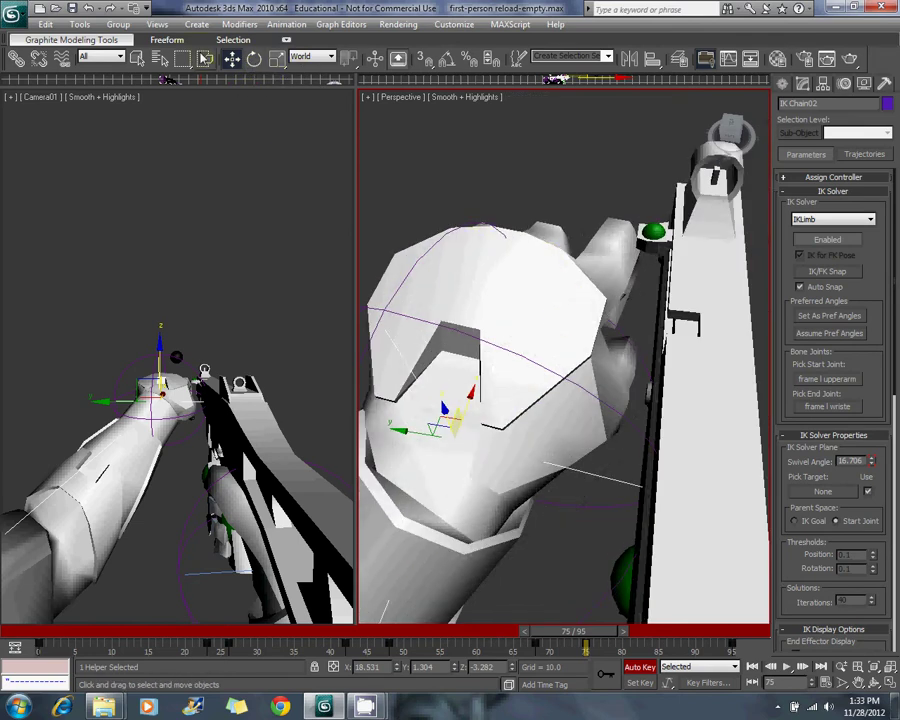
middle_click_drag(500, 340, 713, 434, "alt")
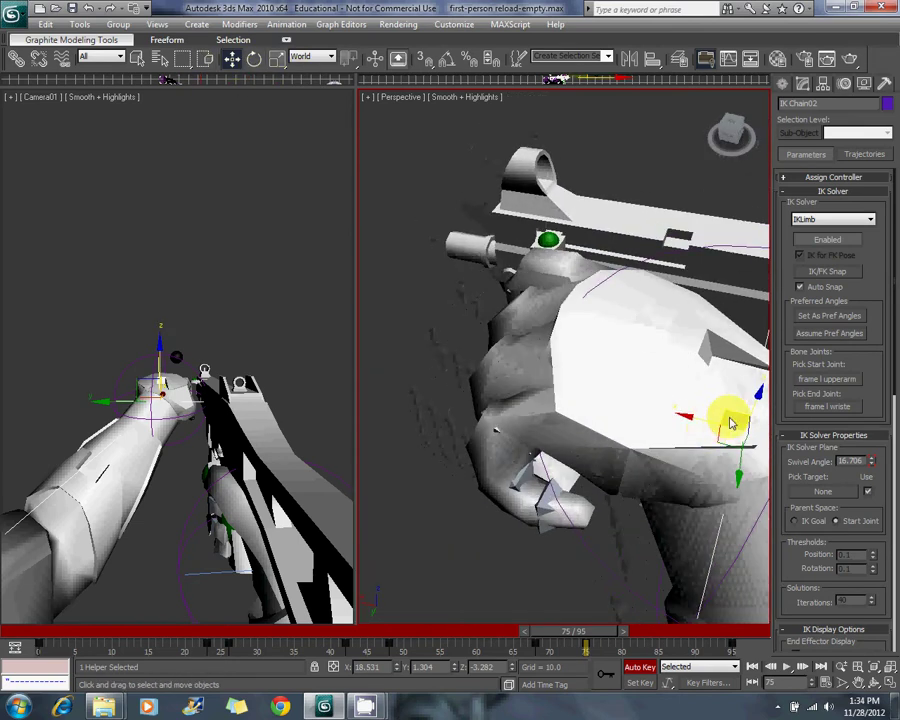
key("ctrl+z")
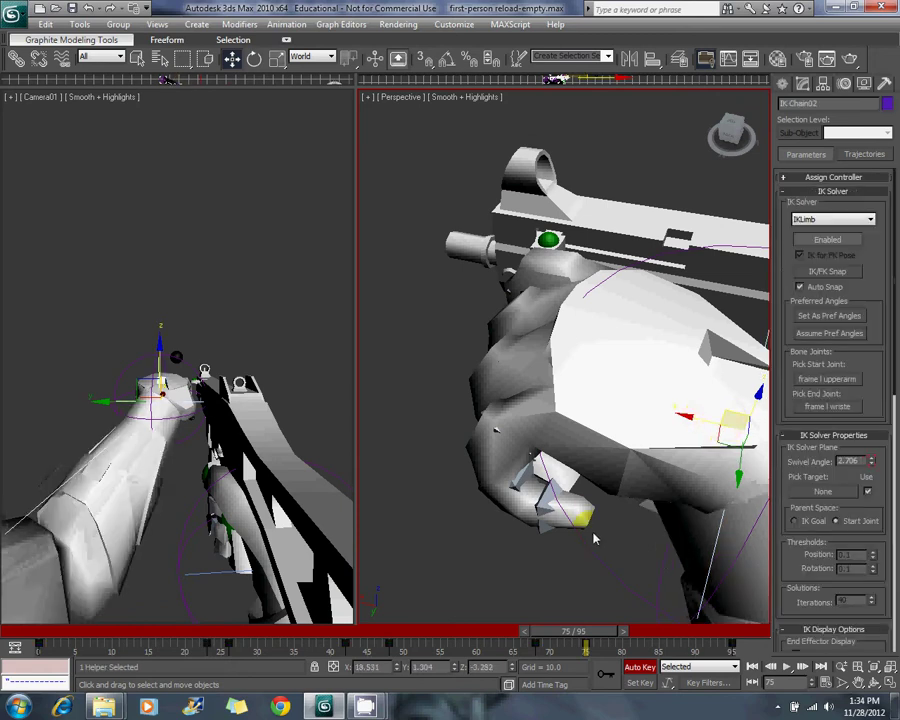
key("ctrl+z")
Move the left wrist controller closer to the charging handle, to about X 19.106, Y 0.772, Z -2.398.
left_click(708, 418)
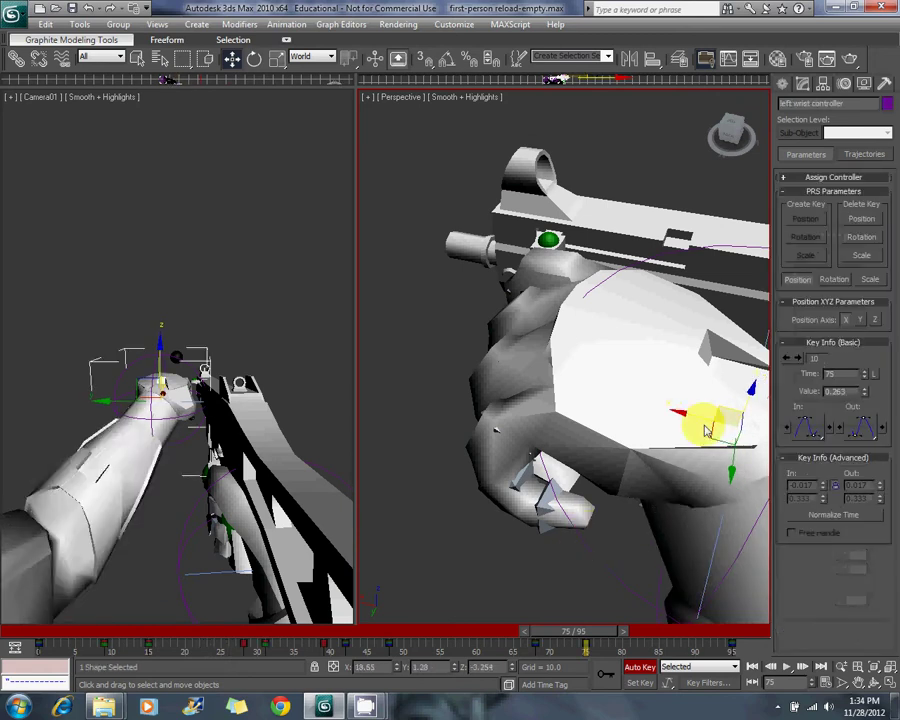
middle_click_drag(713, 412, 686, 330, "alt")
middle_click_drag(645, 265, 368, 336, "alt")
left_click_drag(440, 355, 440, 358)
middle_click_drag(440, 358, 558, 369, "alt")
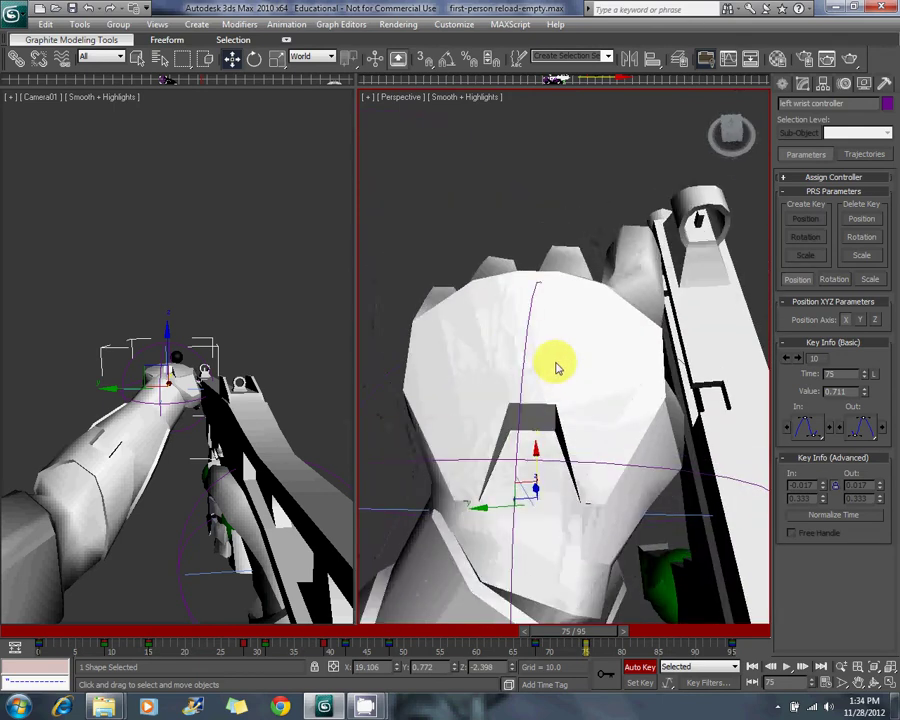
Select all objects, move their frame 75 key to frame 80, and scrub the animation to check the timing.
left_click_drag(582, 634, 556, 640)
key("w")
key("ctrl+a")
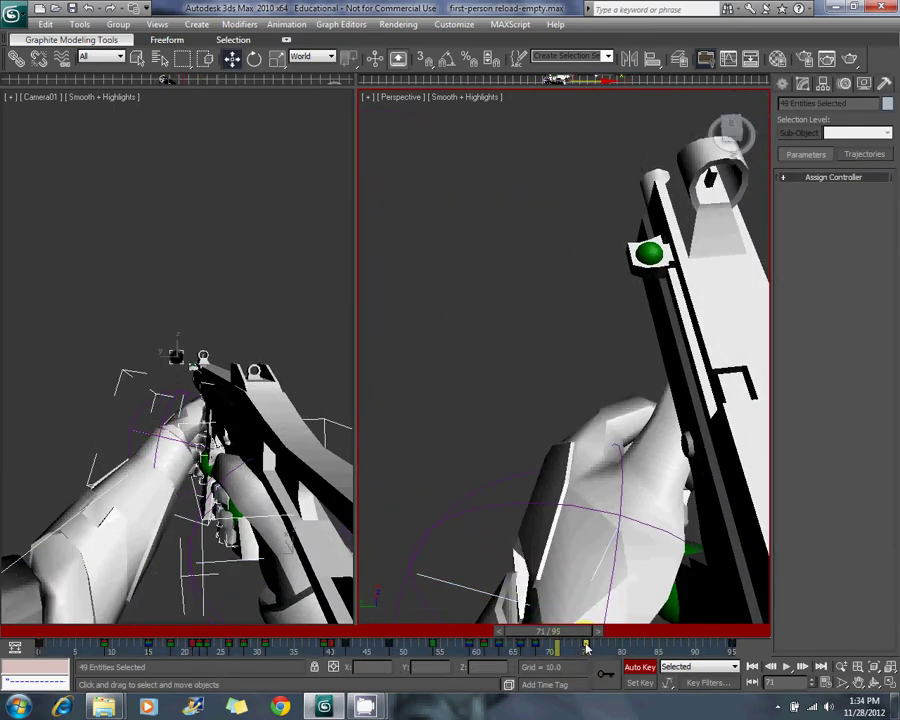
left_click_drag(622, 652, 622, 652)
left_click_drag(554, 634, 571, 637)
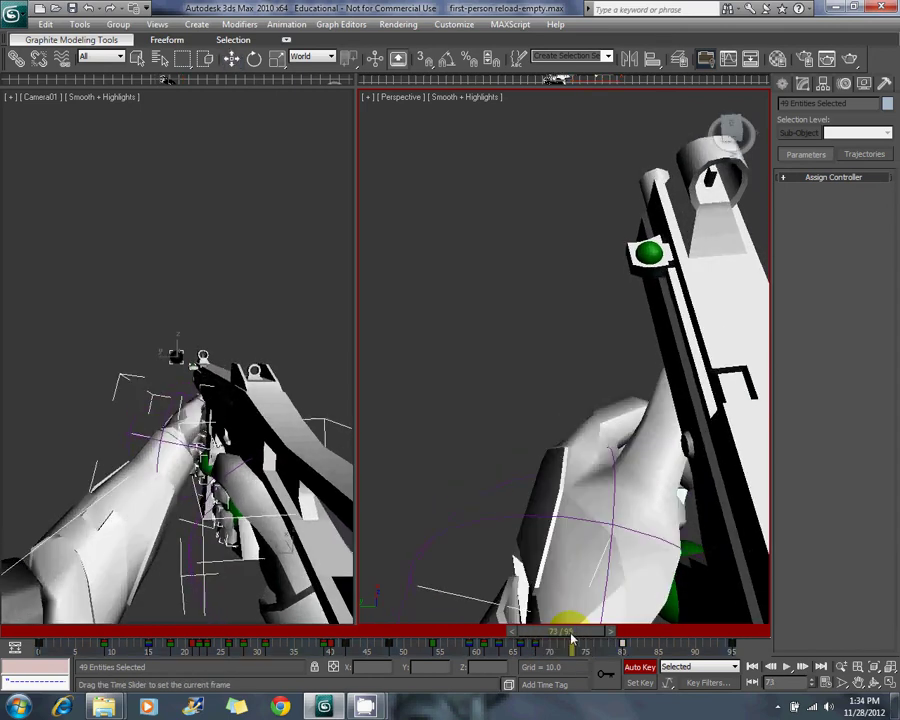
At frame 73, move the left wrist controller away from the gun, to about X 19.597, Y 2.082, Z -5.983.
left_click(514, 471)
middle_click_drag(514, 471, 520, 400)
left_click(520, 398)
middle_click_drag(576, 483, 561, 455)
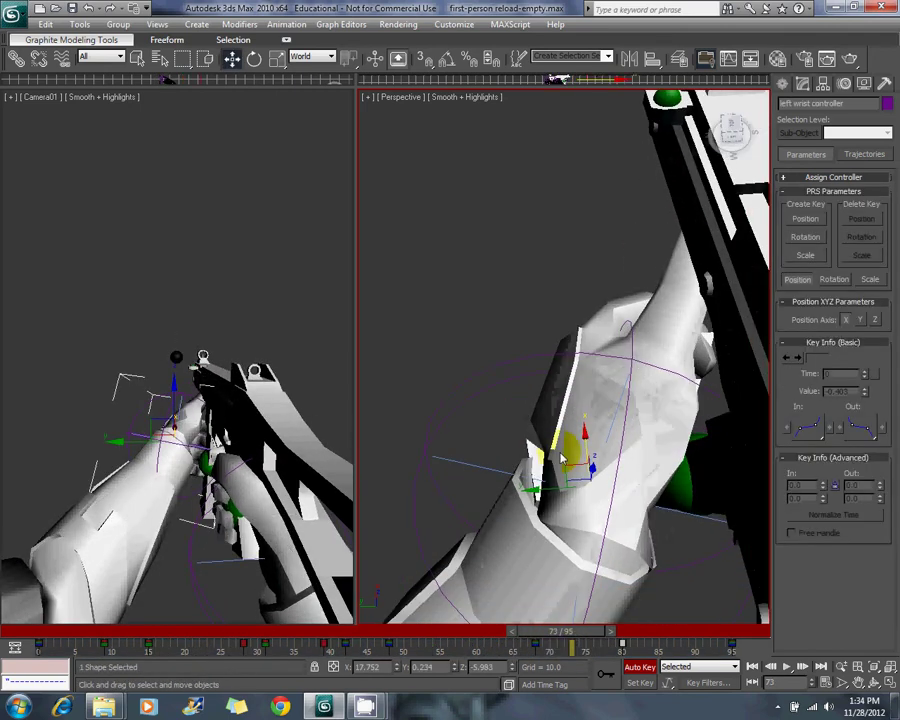
left_click_drag(566, 472, 484, 400)
middle_click_drag(484, 400, 611, 442, "alt")
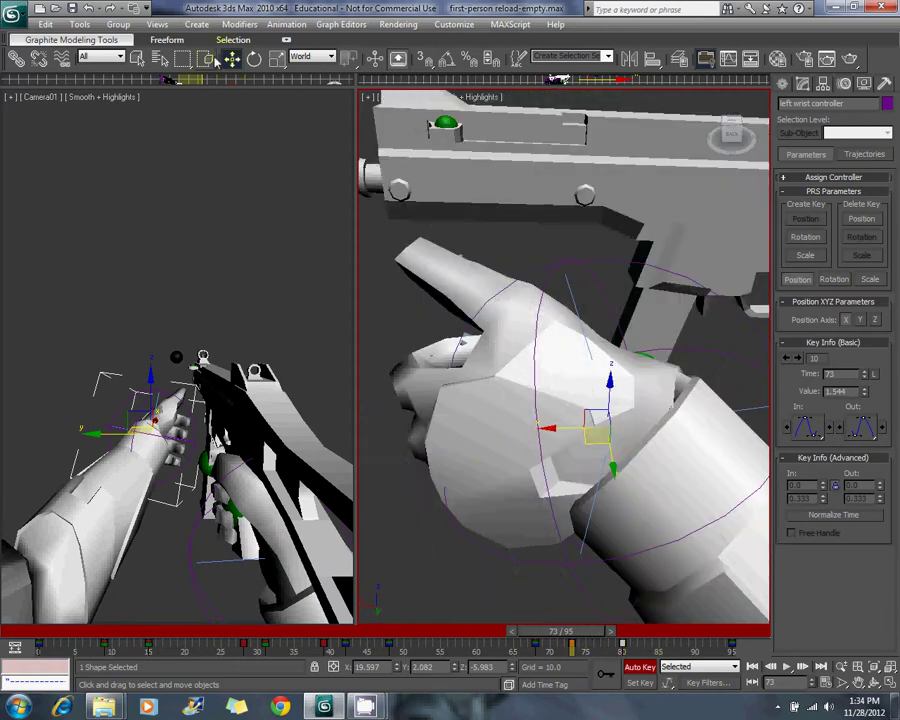
Rotate the left wrist controller at frame 73 so the thumb points toward the gun, and lower it to about Z -7.012.
left_click(255, 58)
left_click_drag(627, 386, 528, 316)
left_click(231, 59)
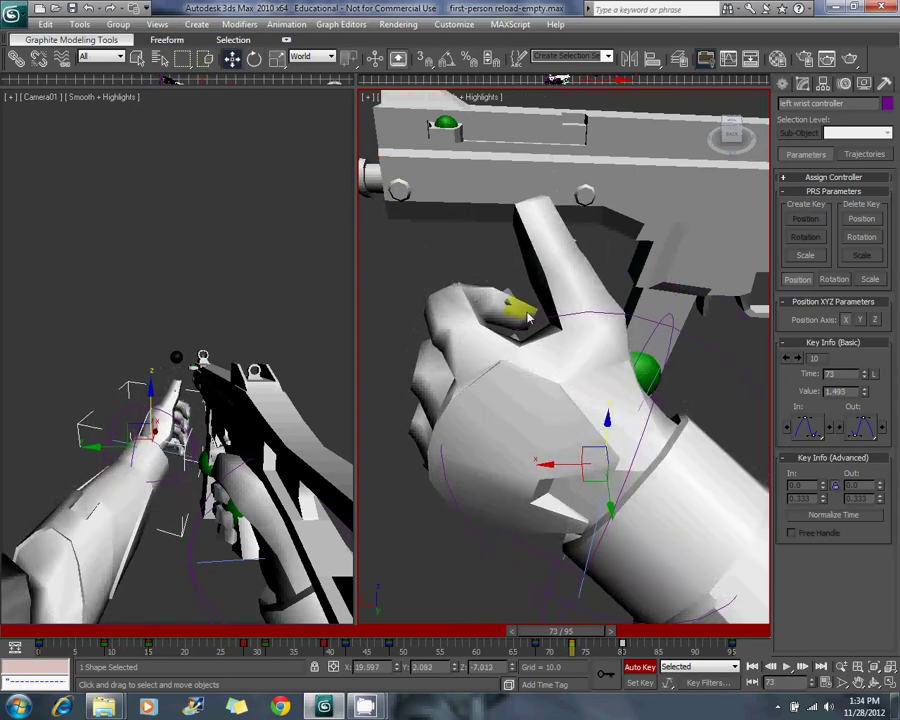
left_click(255, 58)
mouse_move(604, 476)
left_mouse_down()
mouse_move(627, 460)
mouse_move(613, 467)
left_mouse_up()
Rotate the left thumb's middle and tip joints at frame 73 to open the thumb.
middle_click_drag(509, 428, 561, 428)
mouse_move(630, 330)
middle_mouse_down("alt")
mouse_move(639, 322)
mouse_move(659, 346)
mouse_move(532, 312)
mouse_move(633, 316)
middle_mouse_up("alt")
left_click(635, 312)
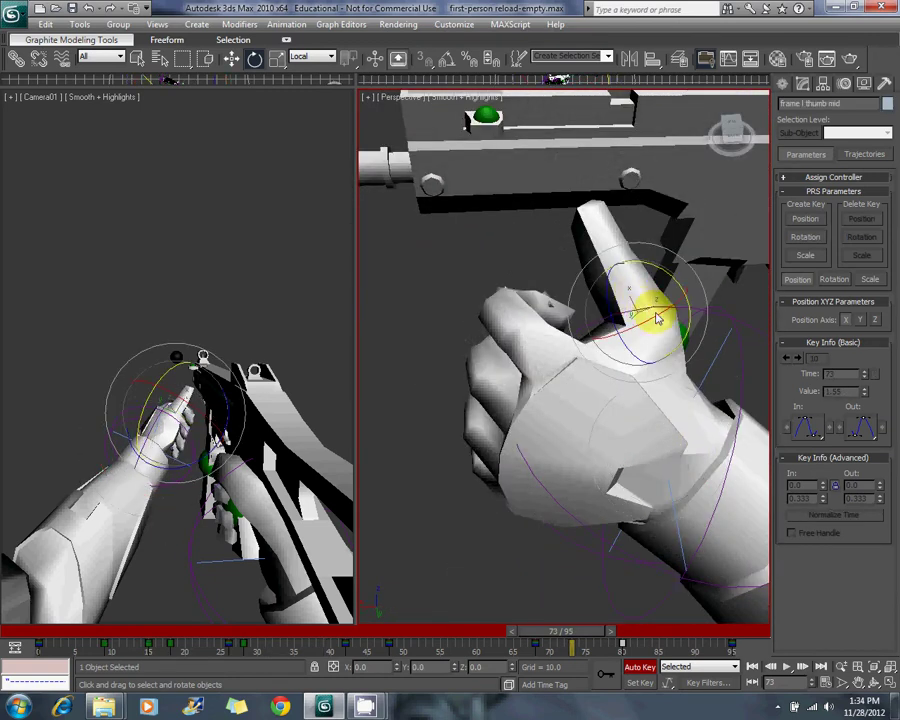
left_click(663, 238)
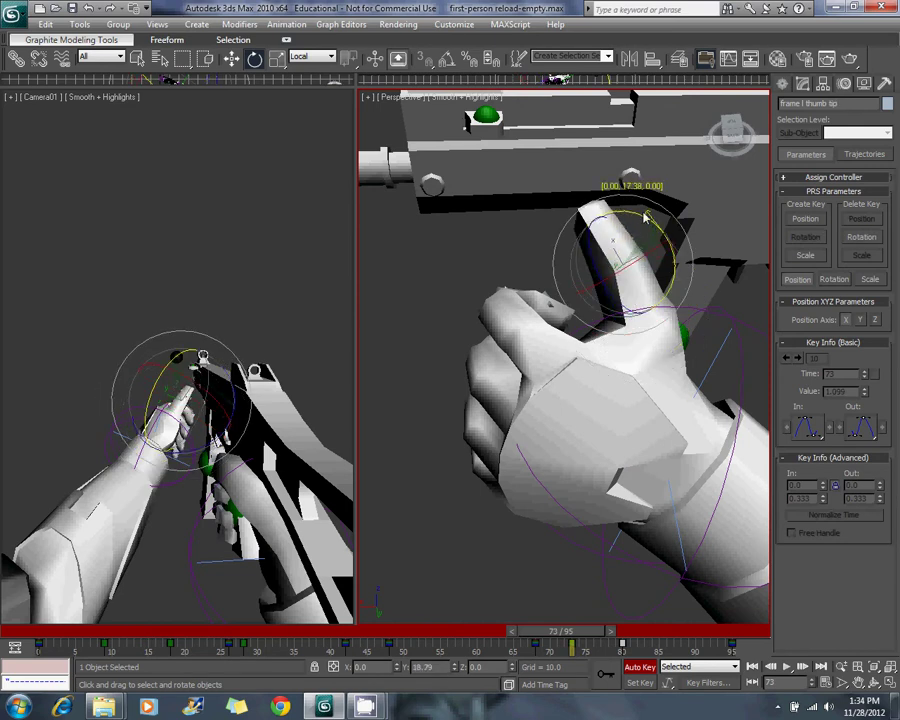
Select the base joints of the four left fingers and rotate them together to open the hand at frame 73.
left_click(515, 316)
middle_click_drag(494, 370, 530, 352, "alt")
left_click(522, 392, "ctrl")
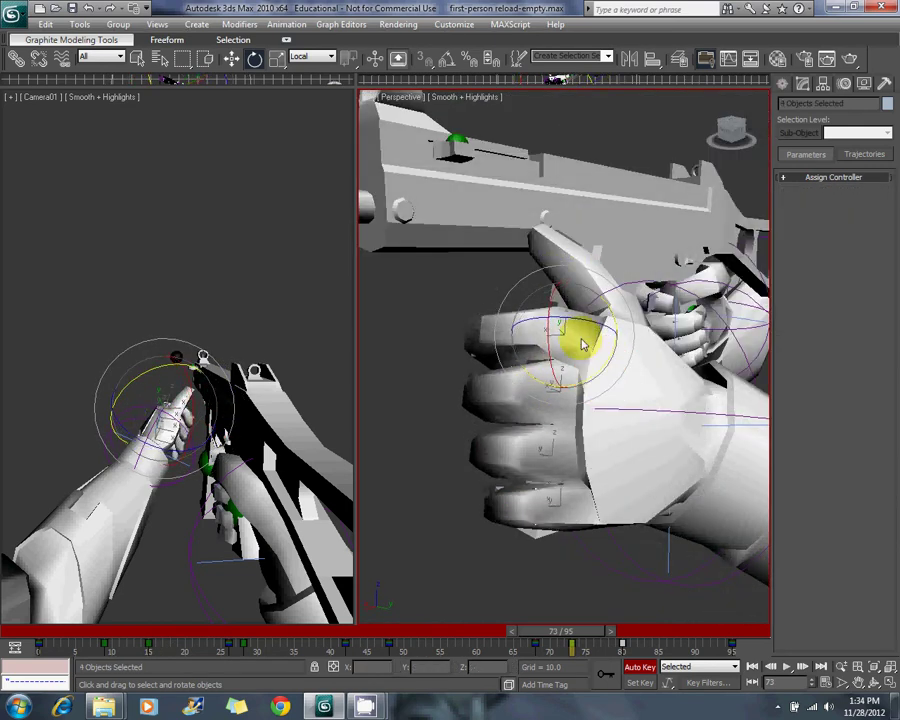
middle_click_drag(583, 342, 582, 285, "alt")
left_click_drag(593, 272, 646, 318)
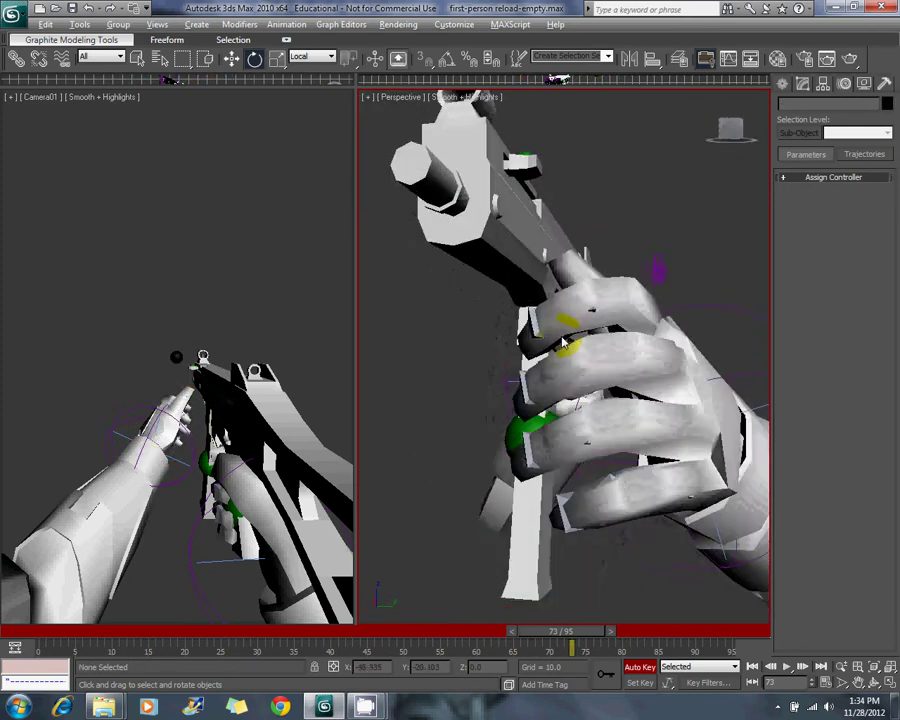
Select the middle joints of the left fingers and rotate them together to straighten the curled fingers.
left_click(568, 305)
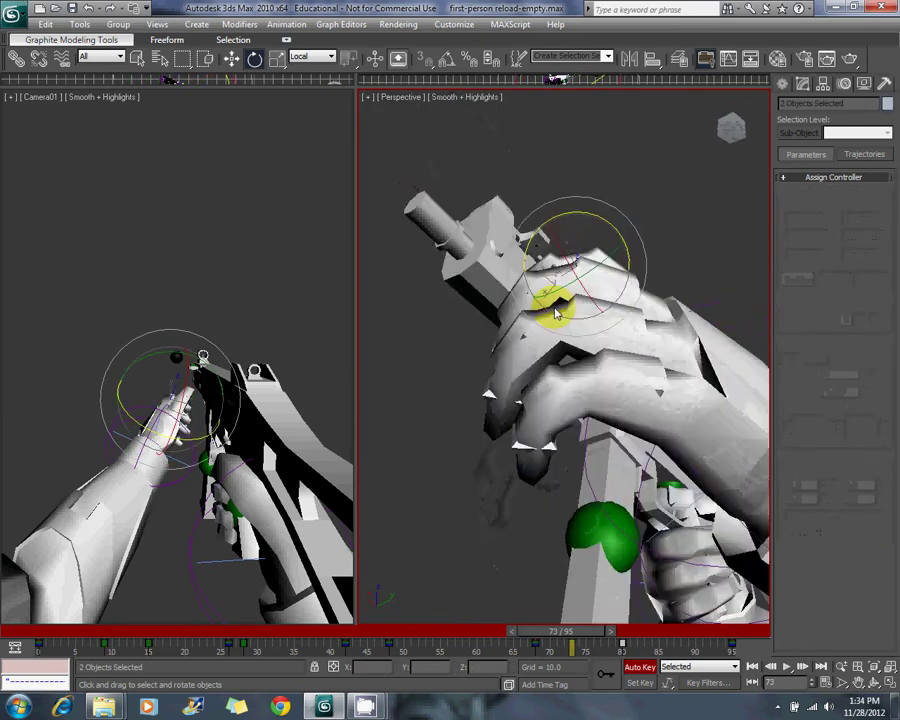
left_click_drag(556, 313, 553, 356)
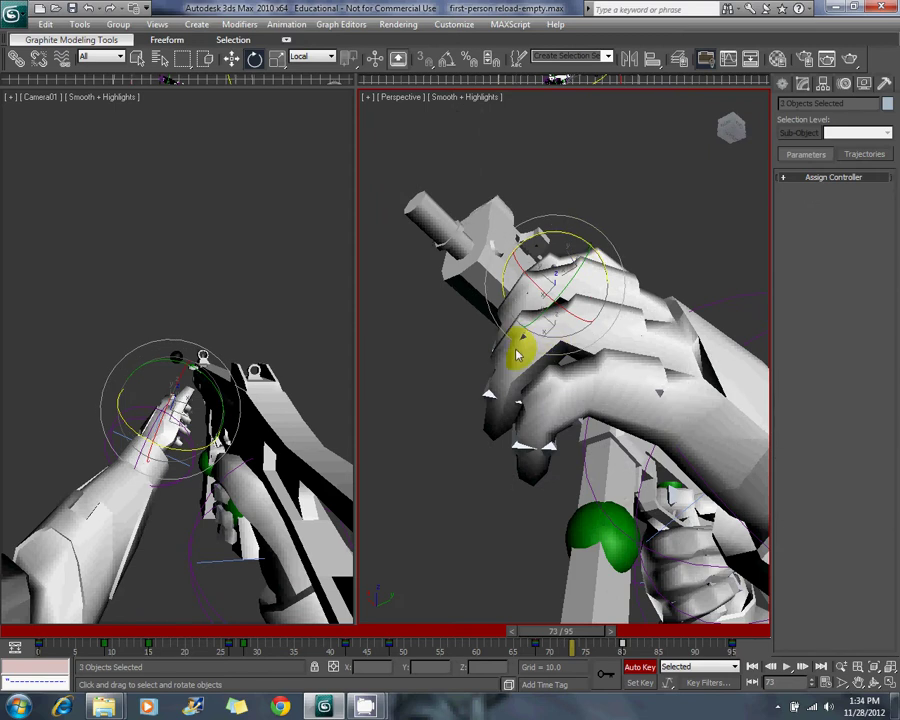
left_click_drag(567, 270, 621, 284)
Rotate the fingertip joints of the left pinky, ring, middle and index fingers to uncurl them at frame 73.
left_click(505, 400)
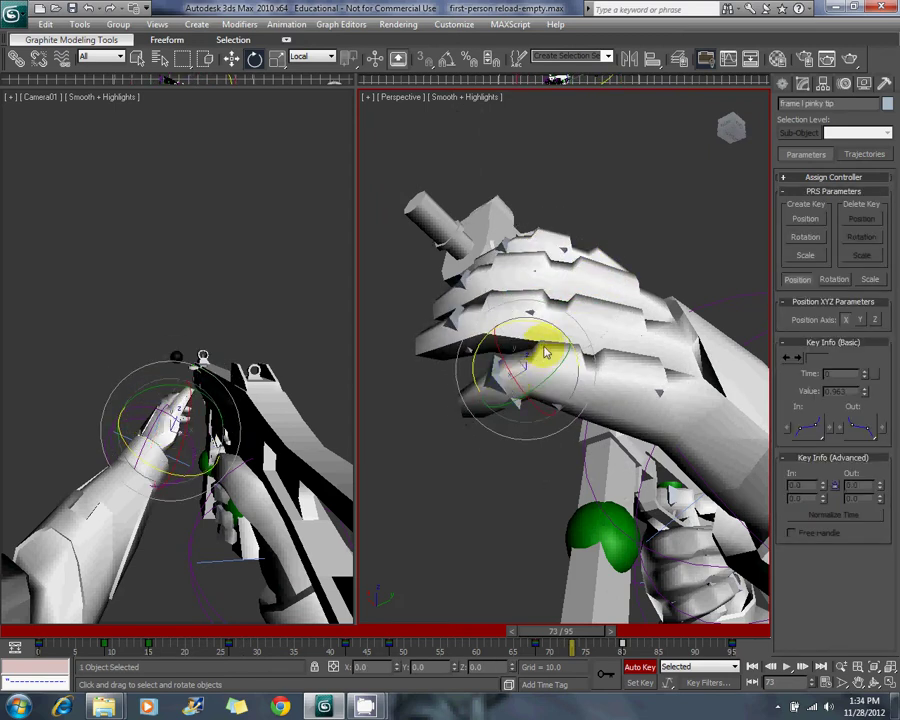
left_click(457, 322)
middle_click_drag(492, 305, 507, 349, "alt")
left_click(492, 333, "ctrl")
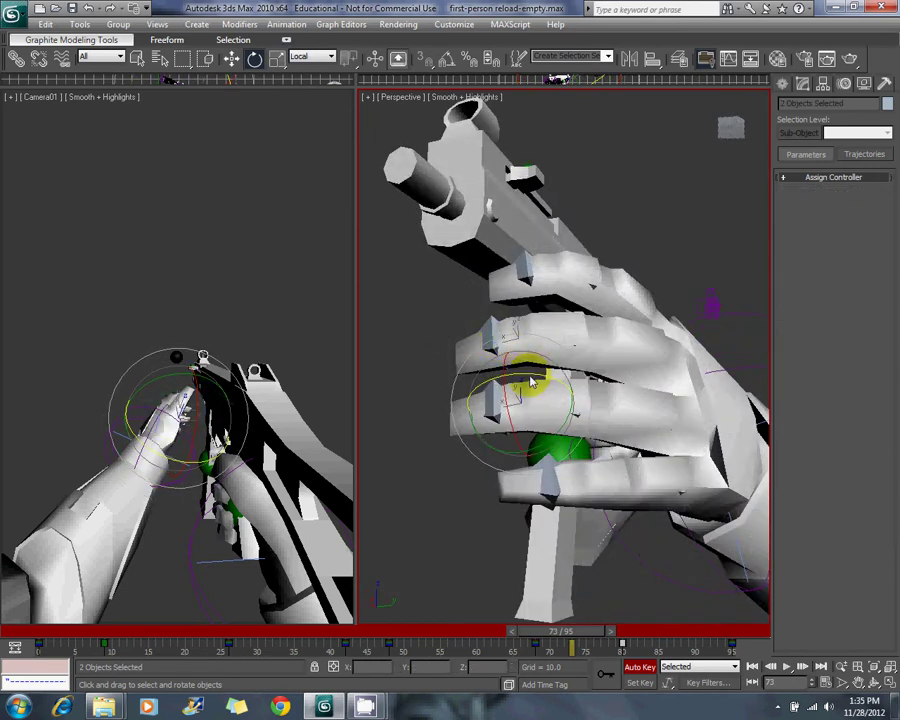
left_click(527, 286)
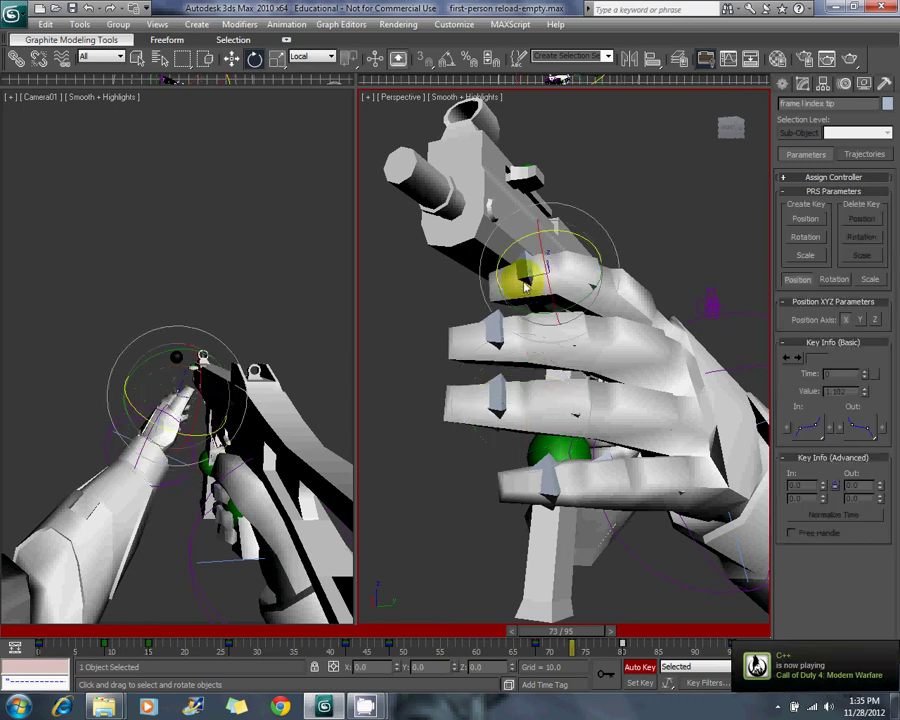
Rotate the left wrist controller at frame 73 so the back of the hand faces up with the fingers toward the charging handle.
middle_click_drag(575, 243, 488, 443, "alt")
mouse_move(563, 627)
left_mouse_down()
mouse_move(530, 630)
mouse_move(620, 627)
mouse_move(566, 627)
left_mouse_up()
key("e")
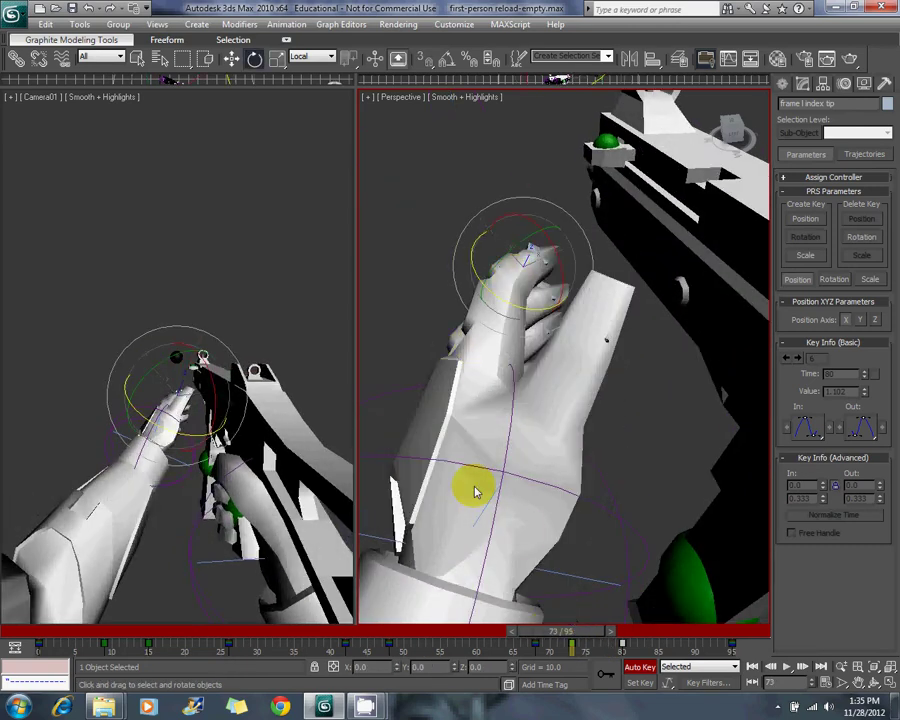
left_click(385, 390)
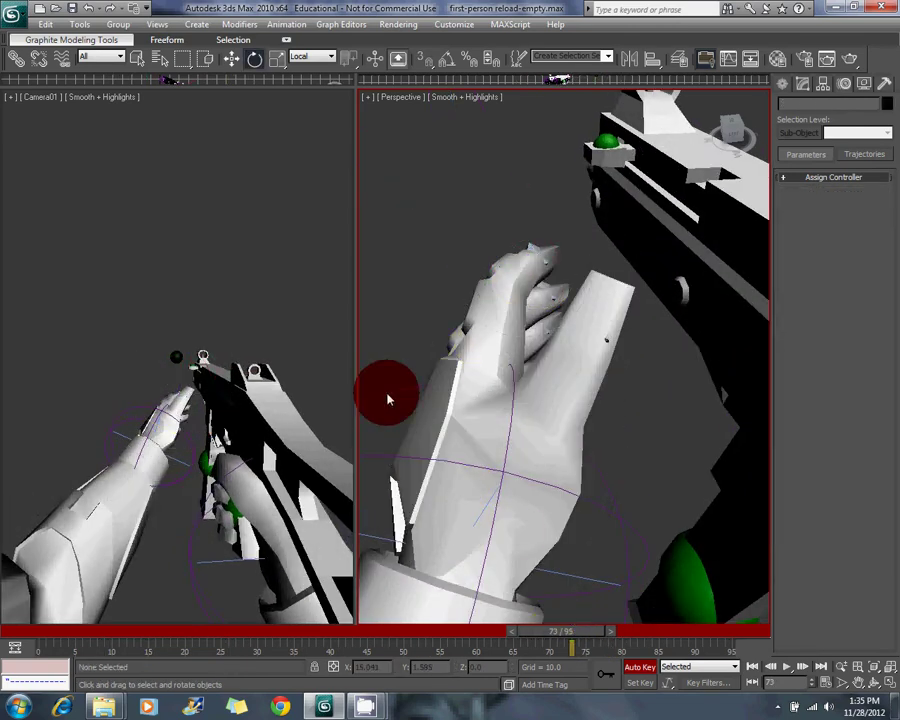
left_click(480, 371)
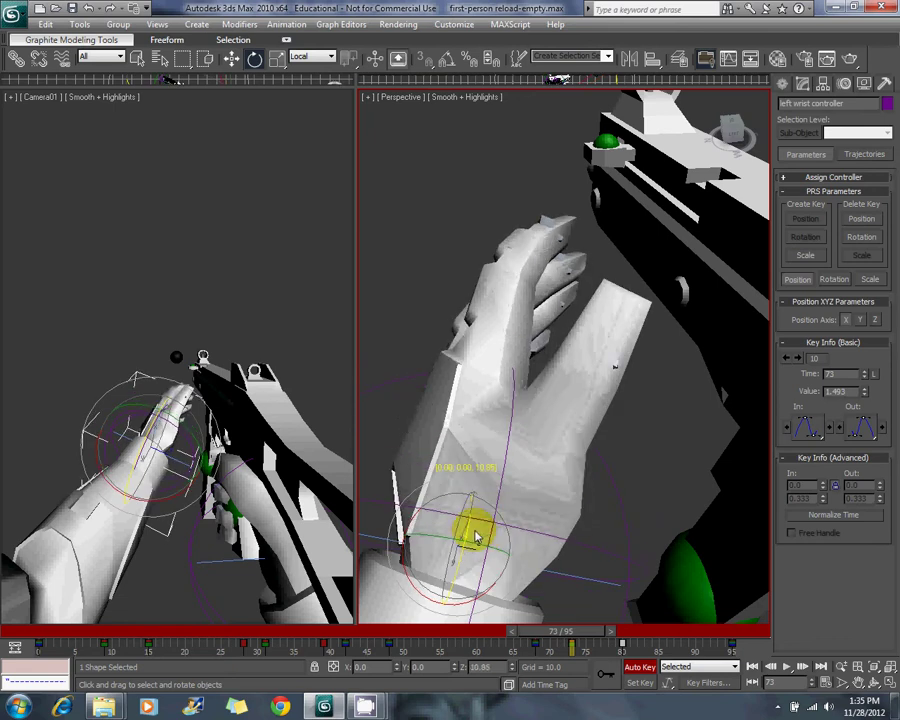
left_click_drag(468, 532, 530, 570)
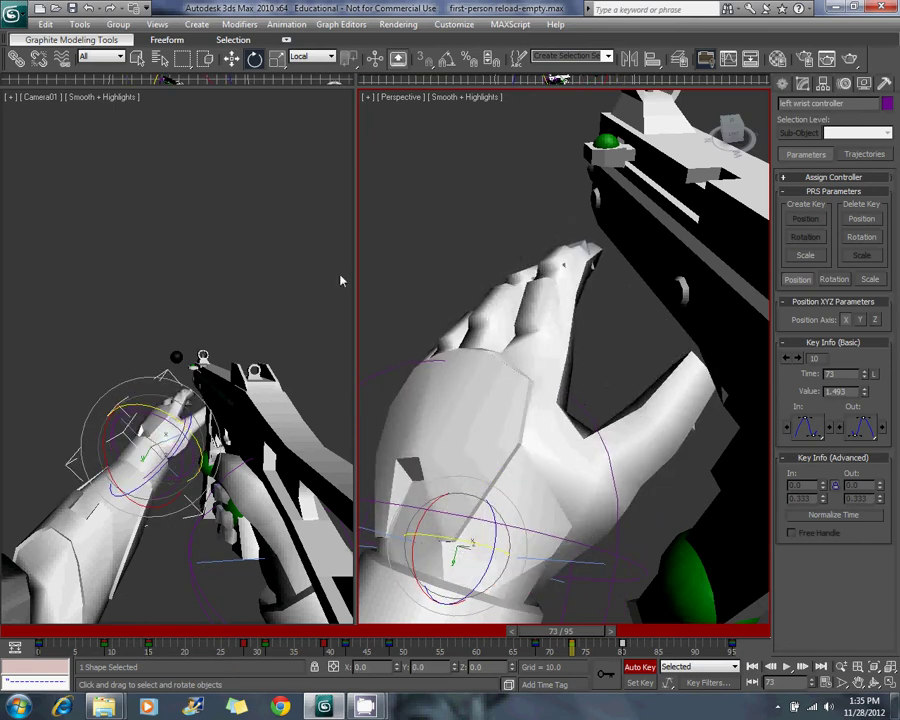
Move the left wrist controller farther out from the gun at frame 73 and scrub to frame 80 to check the reach.
left_click(232, 60)
middle_click_drag(480, 430, 430, 396, "alt")
left_click_drag(408, 488, 276, 392)
mouse_move(560, 631)
left_mouse_down()
mouse_move(513, 632)
mouse_move(548, 634)
mouse_move(567, 648)
mouse_move(591, 643)
mouse_move(568, 643)
left_mouse_up()
middle_click_drag(560, 485, 561, 455, "alt")
scroll(593, 424, "down", 2)
left_click_drag(610, 645, 628, 636)
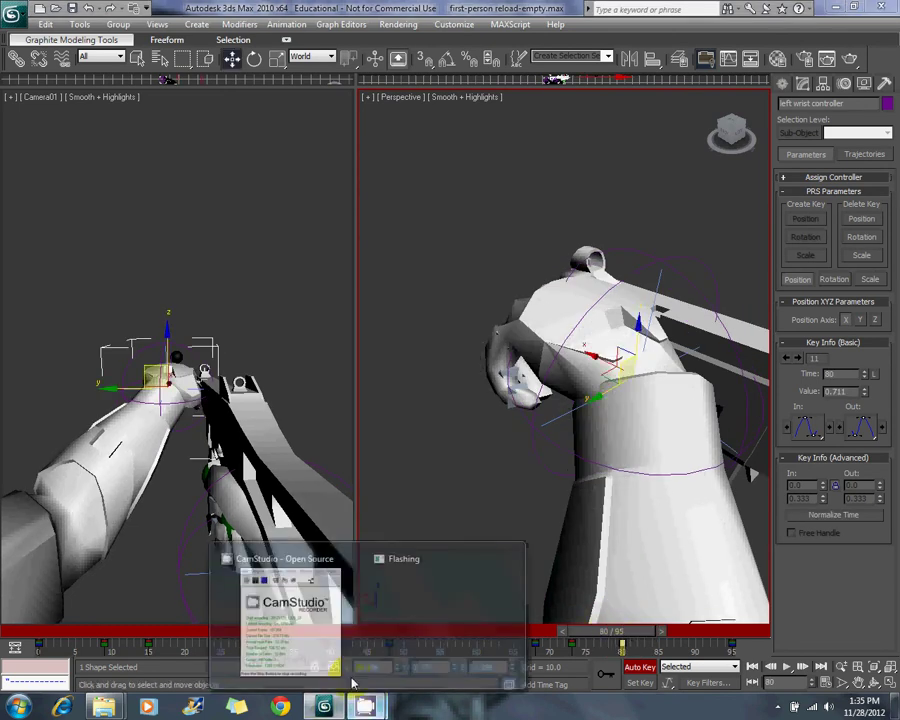
left_click(318, 628)
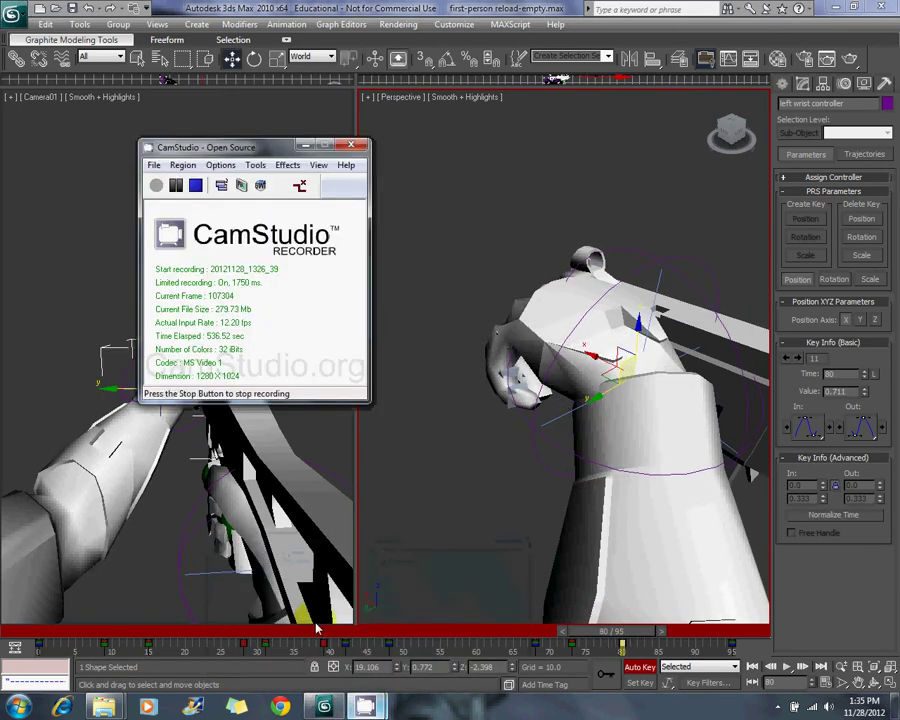
left_click(497, 464)
Return to frame 73 and examine the open left hand beside the gun from several angles.
key("d")
middle_click_drag(535, 357, 414, 372, "alt")
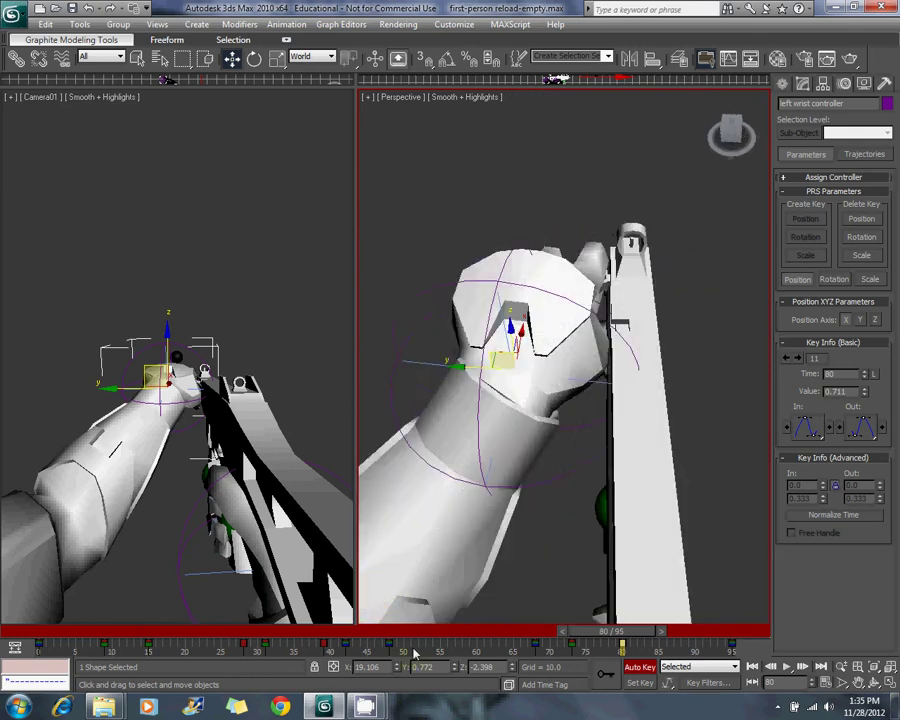
left_click_drag(617, 632, 564, 640)
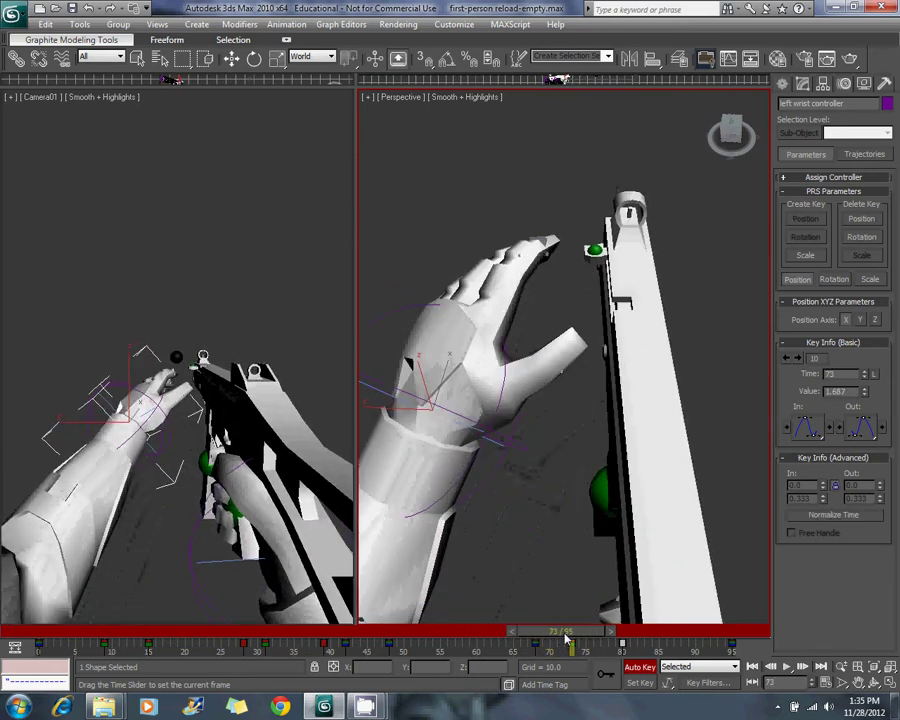
key("w")
middle_click_drag(418, 383, 410, 310, "alt")
left_click(254, 58)
middle_click_drag(480, 316, 595, 410, "alt")
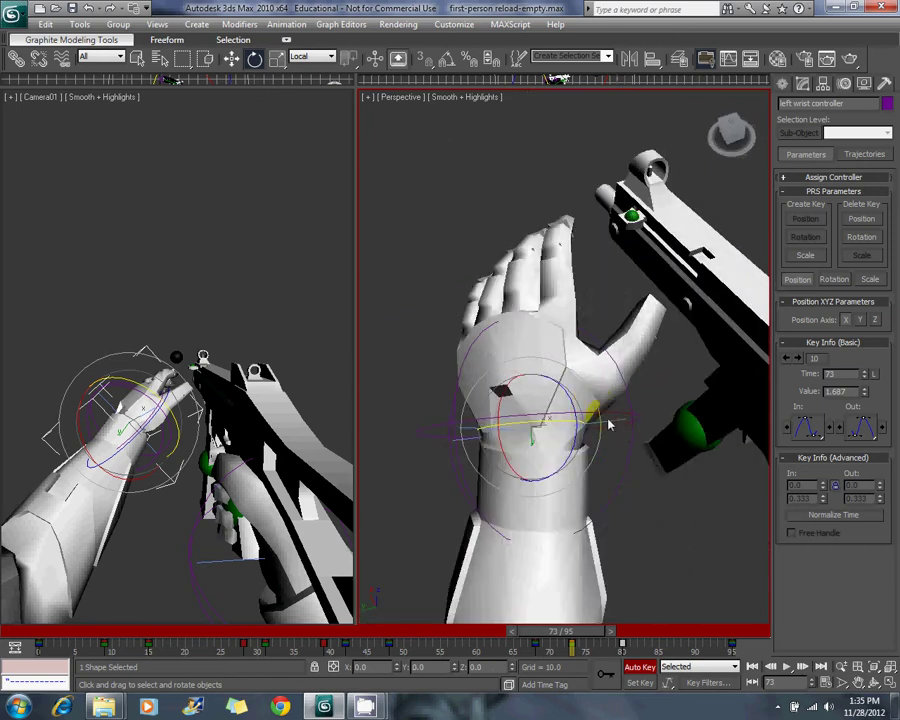
At frame 80, rotate the left thumb's middle and tip joints toward the index finger.
left_click_drag(560, 637, 612, 633)
middle_click_drag(548, 330, 452, 308, "alt")
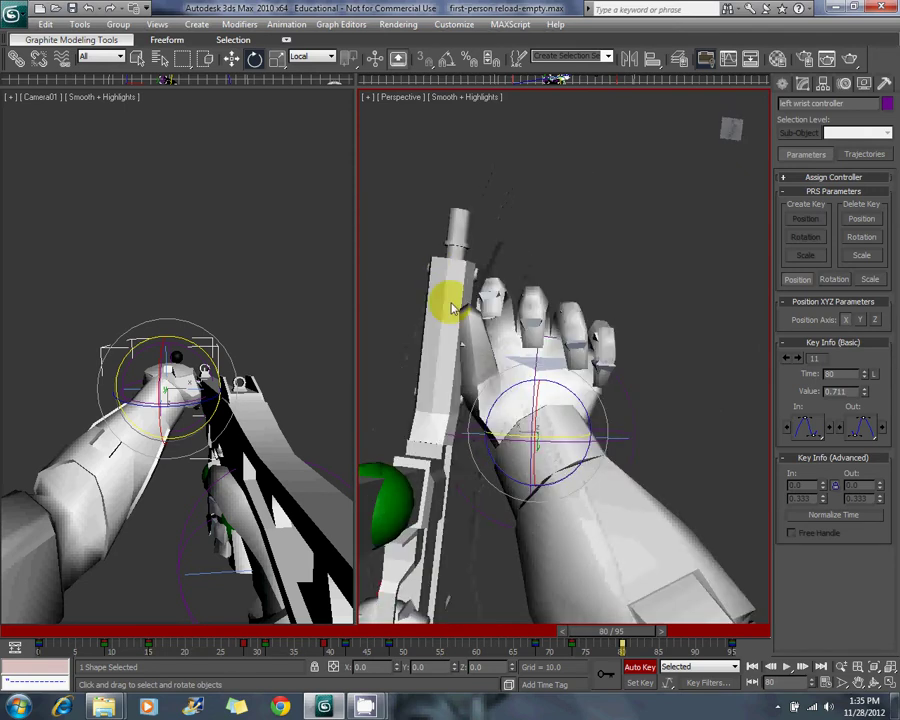
left_click(506, 348)
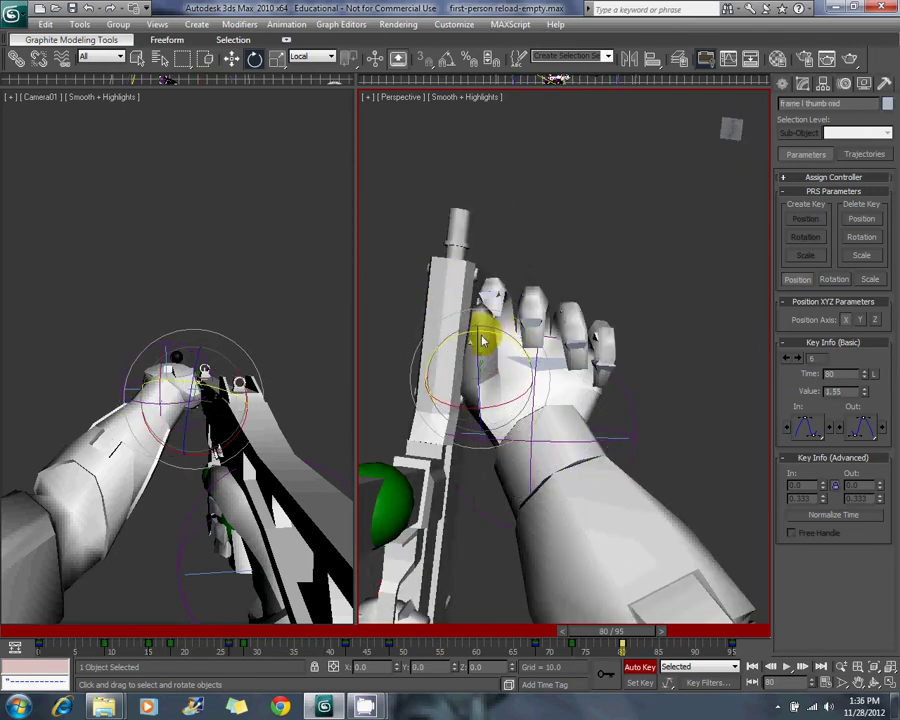
middle_click_drag(510, 310, 597, 400, "alt")
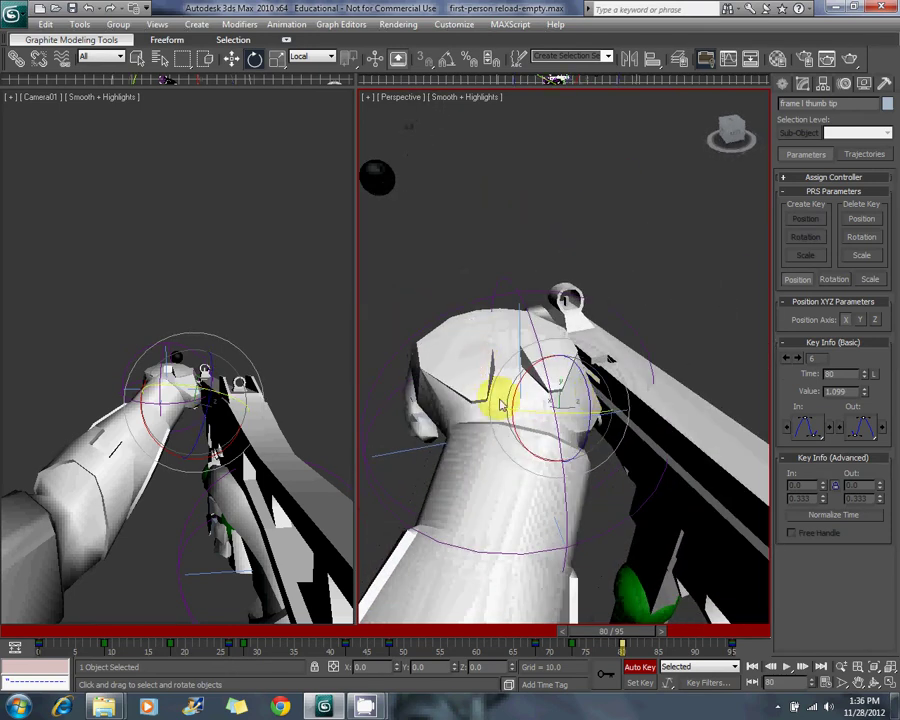
Try correcting the left hand's twist by rotating the wrist controller at frames 76 and 78.
left_click_drag(620, 634, 590, 641)
key("e")
left_click(549, 515)
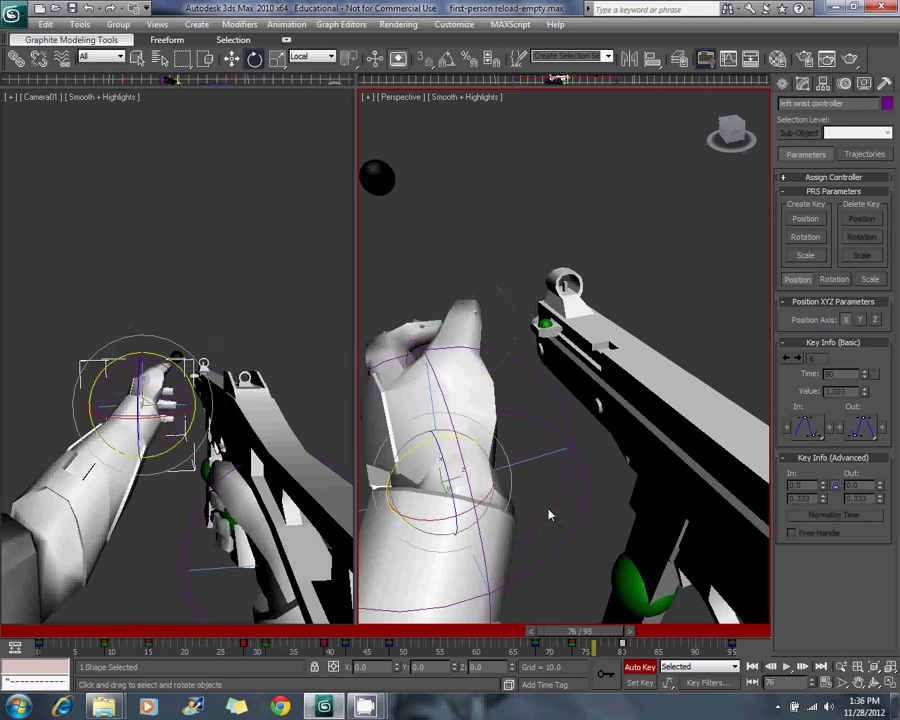
left_click_drag(455, 500, 575, 473)
mouse_move(510, 518)
left_mouse_down()
mouse_move(475, 448)
mouse_move(545, 476)
left_mouse_up()
mouse_move(580, 632)
left_mouse_down()
mouse_move(568, 634)
mouse_move(613, 637)
mouse_move(600, 636)
left_mouse_up()
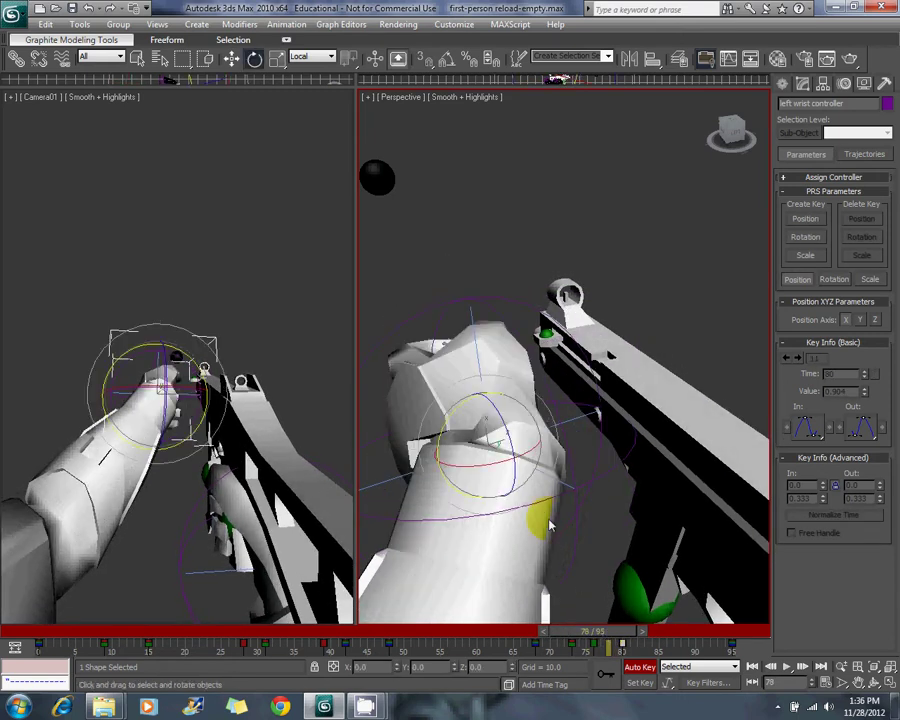
left_click_drag(487, 410, 536, 494)
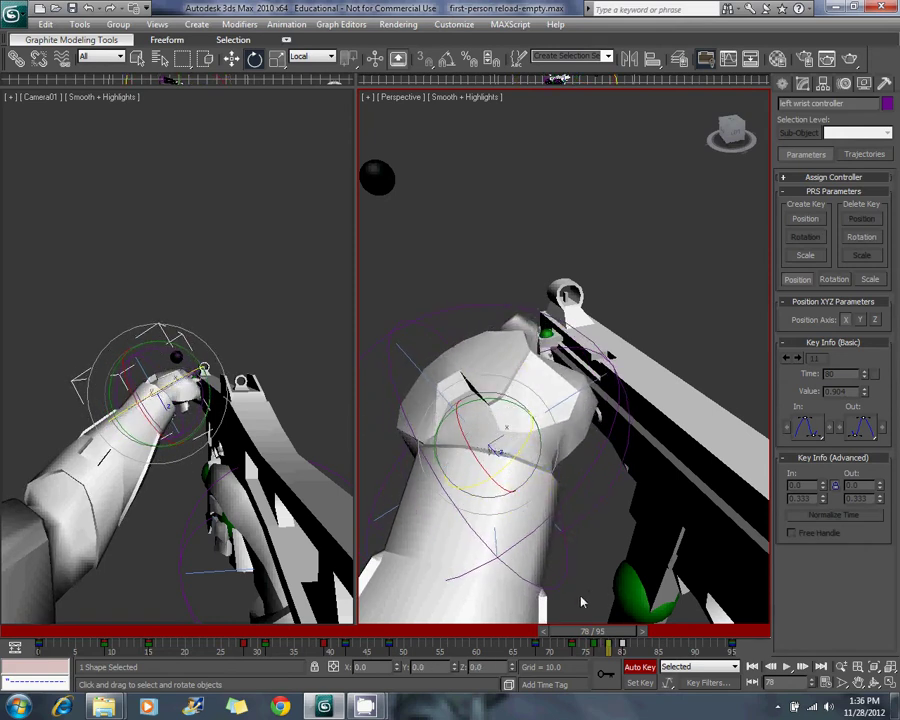
Delete the left wrist controller's in-between keys at frames 73 and 76.
mouse_move(591, 632)
left_mouse_down()
mouse_move(598, 630)
mouse_move(575, 631)
mouse_move(598, 629)
mouse_move(594, 648)
left_mouse_up()
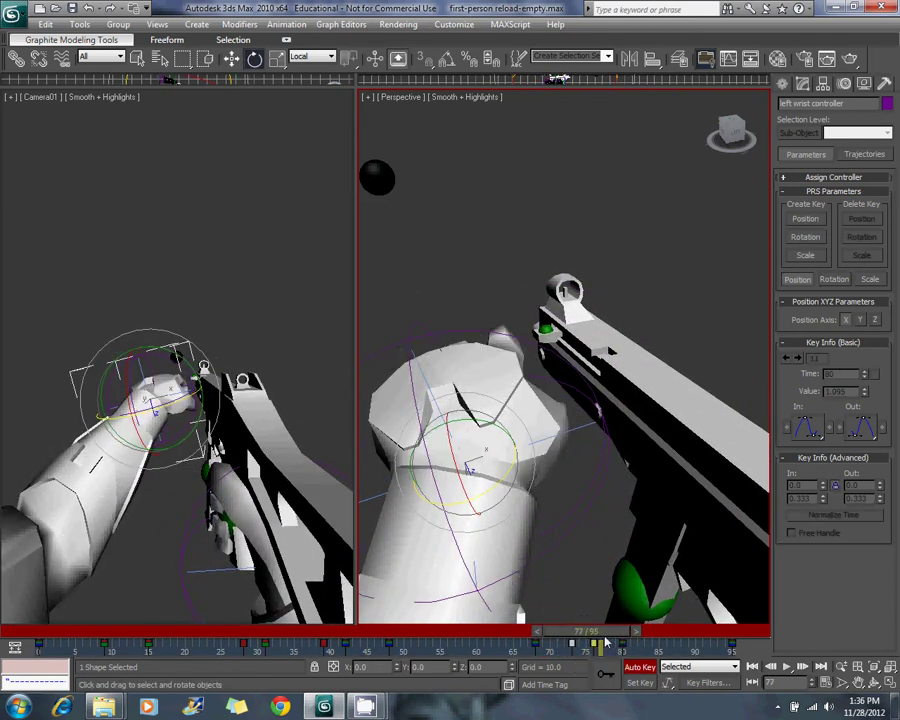
key("Delete")
At frame 75, move the left wrist controller away from the gun, to about X 19.684, Y 1.979.
mouse_move(572, 631)
left_mouse_down()
mouse_move(559, 643)
mouse_move(442, 645)
mouse_move(594, 648)
mouse_move(566, 643)
left_mouse_up()
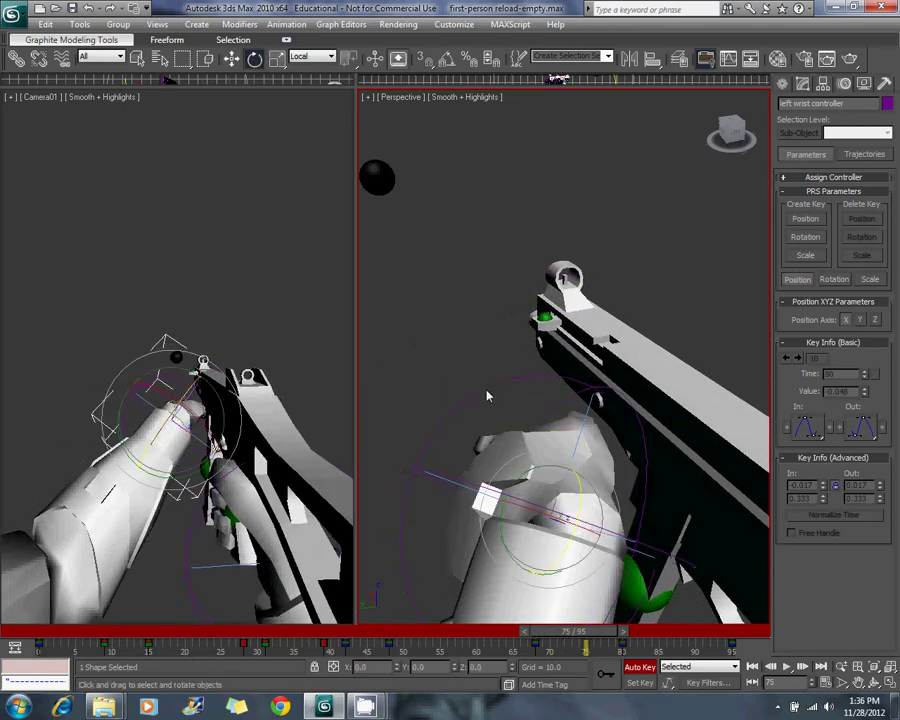
left_click(231, 58)
middle_click_drag(488, 497, 673, 462, "alt")
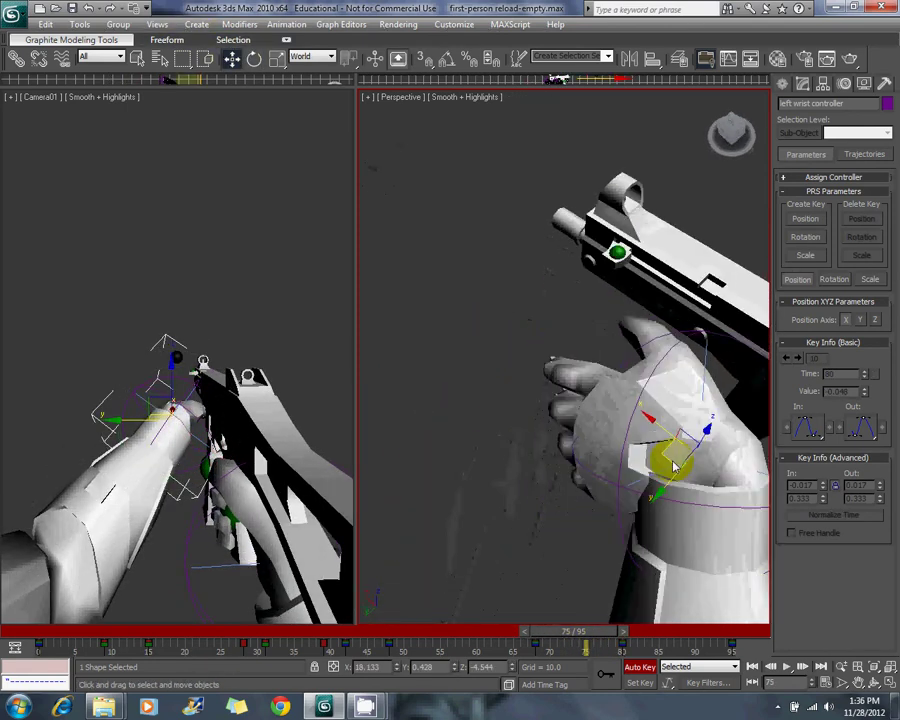
left_click_drag(673, 466, 595, 461)
Rotate the left wrist controller at frame 75 so the open hand angles toward the charging handle.
left_click(254, 59)
middle_click_drag(540, 384, 502, 350, "alt")
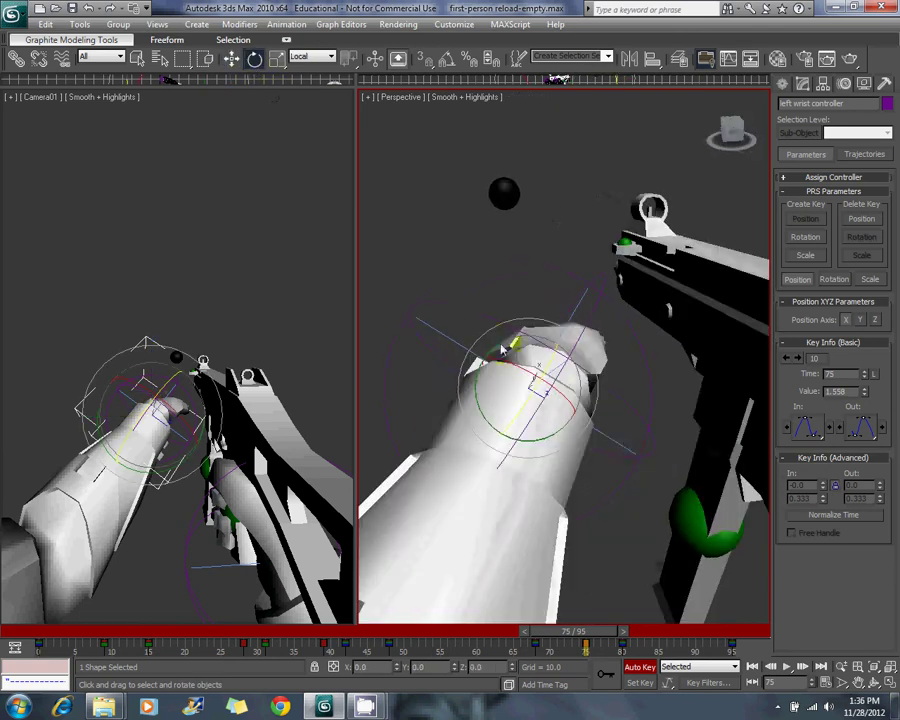
left_click_drag(547, 378, 572, 621)
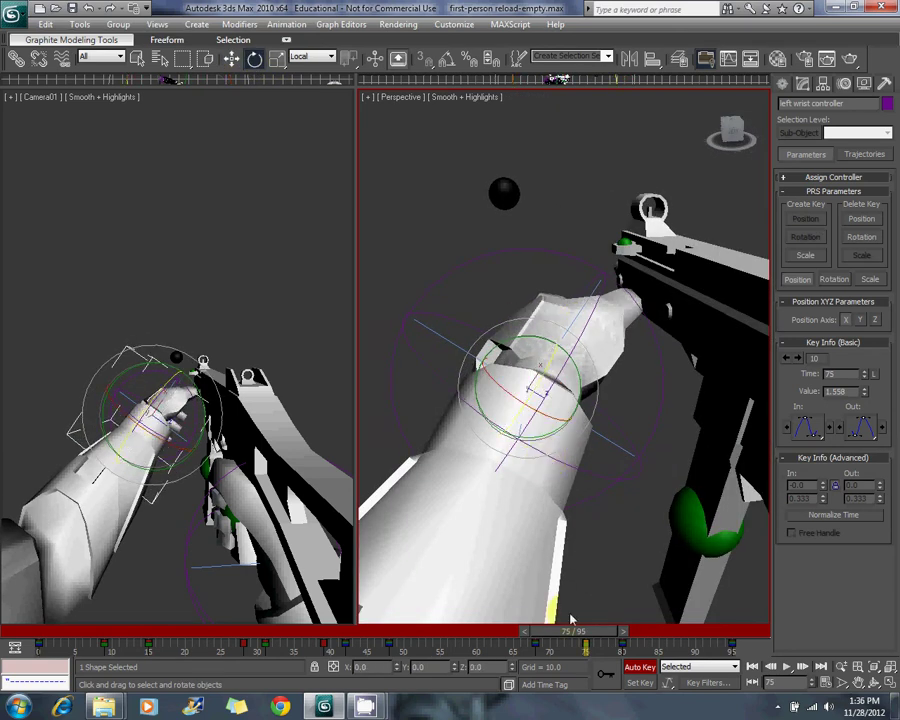
middle_click_drag(553, 470, 581, 487, "alt")
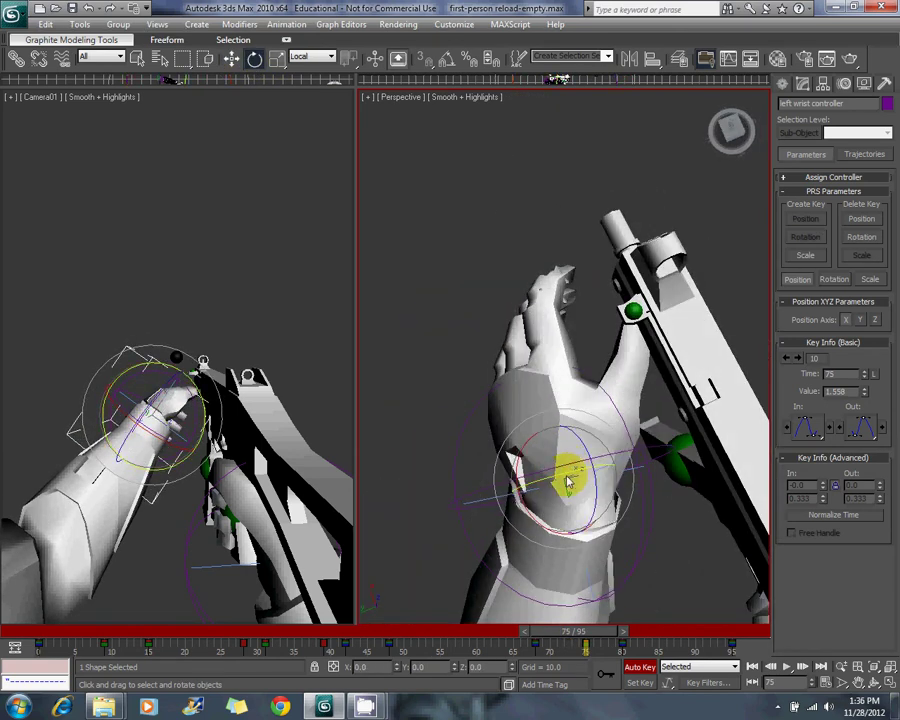
left_click_drag(567, 483, 578, 483)
Lower the left wrist controller at frame 75 and scrub to frame 80 to check the reach.
left_click(231, 59)
middle_click_drag(540, 448, 510, 348, "alt")
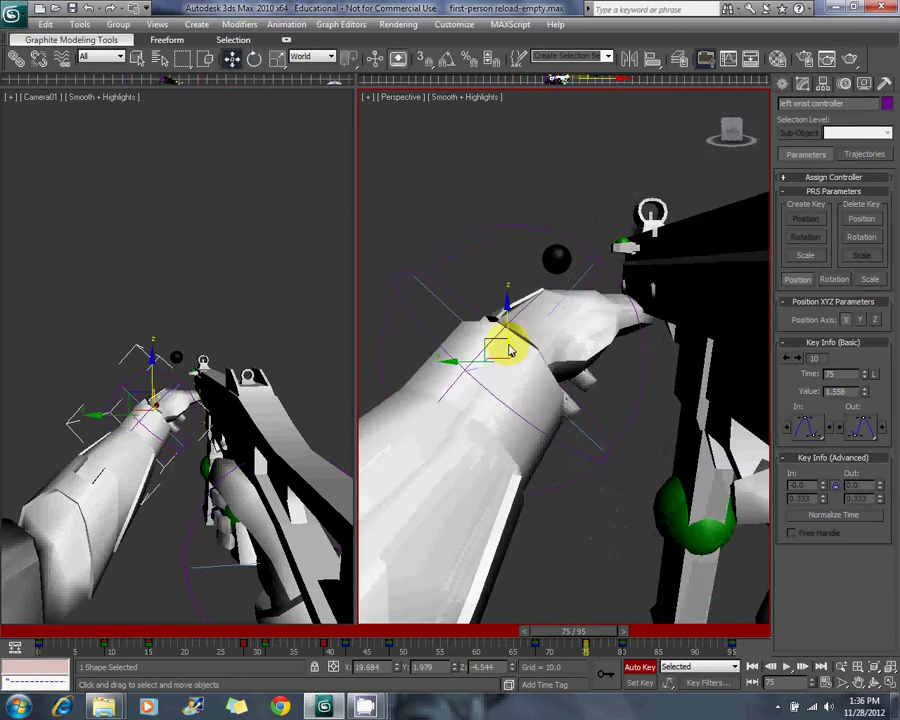
left_click_drag(503, 322, 434, 392)
left_click_drag(577, 636, 617, 645)
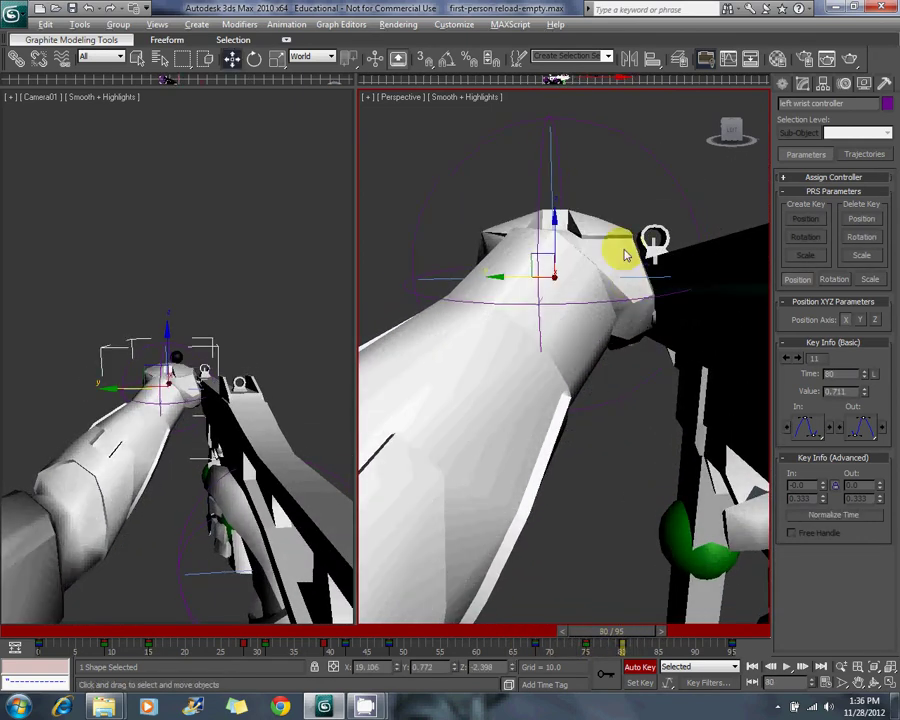
At frame 80, rotate the right wrist controller to tilt the gun hand and shift it to about X 8.591.
middle_click_drag(625, 255, 676, 483, "alt")
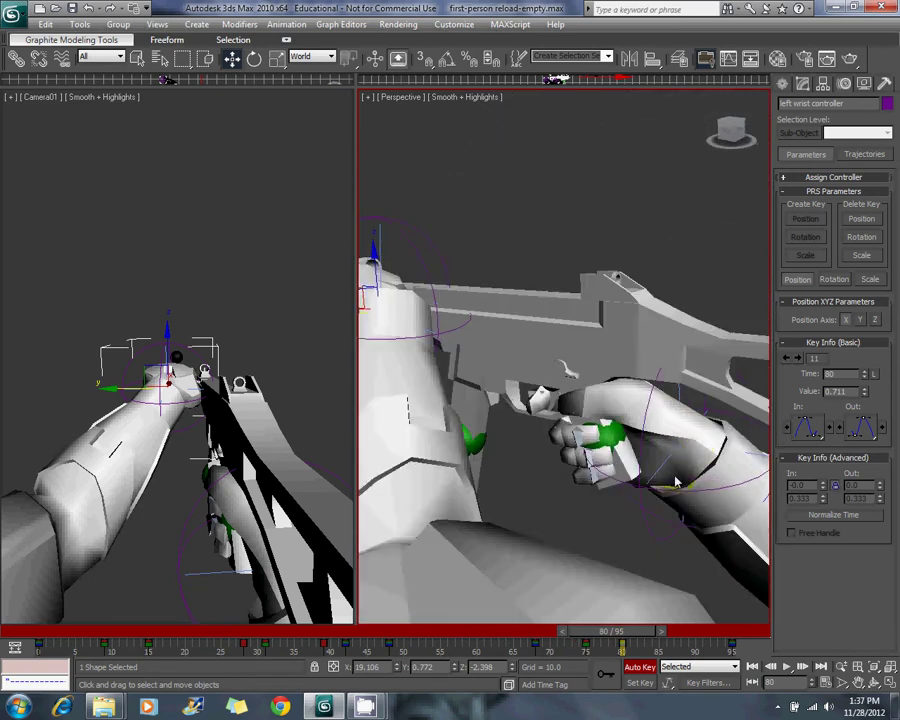
left_click(705, 410)
mouse_move(617, 634)
left_mouse_down()
mouse_move(346, 639)
mouse_move(620, 648)
left_mouse_up()
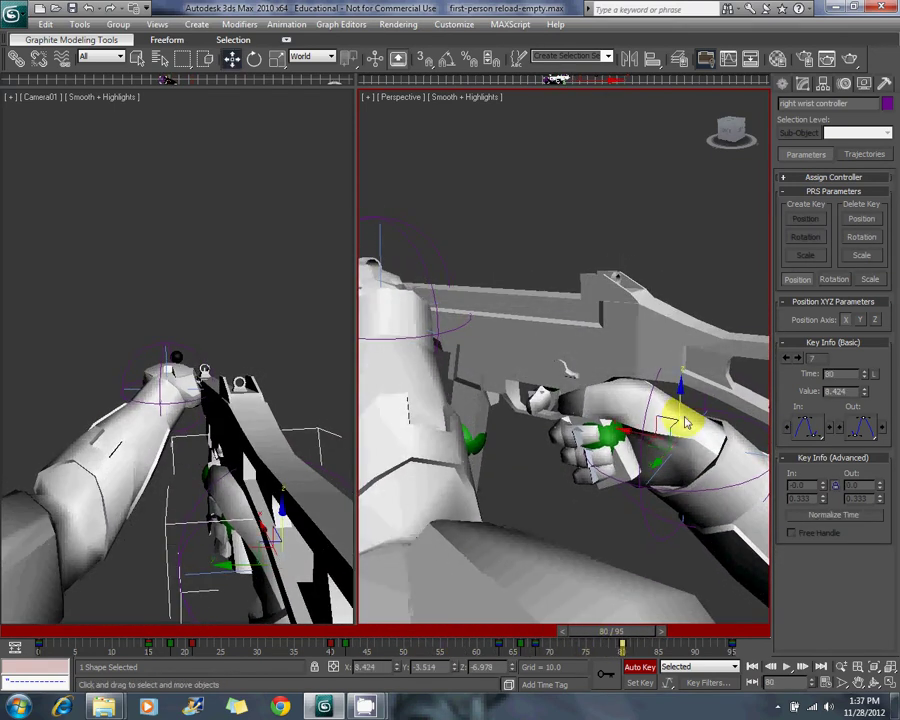
left_click_drag(621, 434, 635, 439)
key("ctrl+z")
key("ctrl+z")
left_click(254, 59)
key("d")
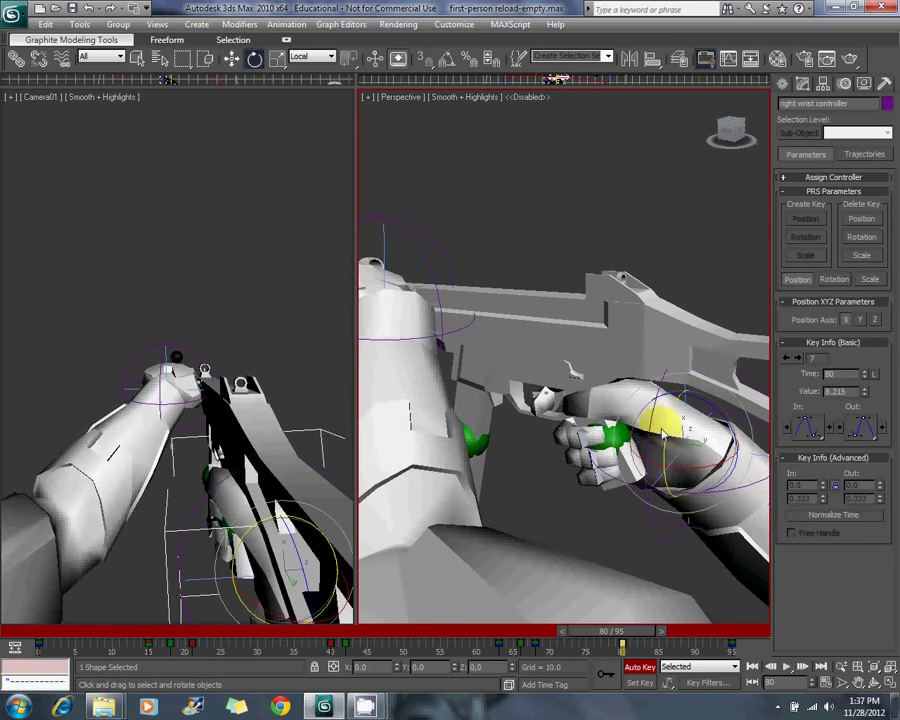
left_click_drag(717, 424, 714, 466)
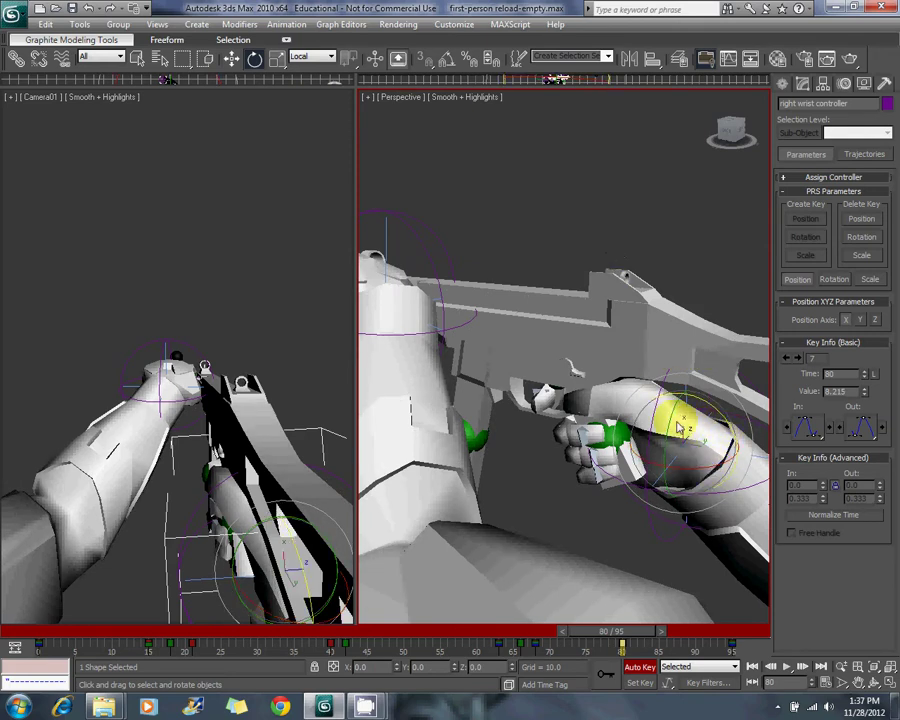
mouse_move(674, 430)
left_mouse_down()
mouse_move(670, 420)
mouse_move(678, 442)
mouse_move(615, 438)
mouse_move(666, 376)
mouse_move(667, 428)
left_mouse_up()
key("w")
key("e")
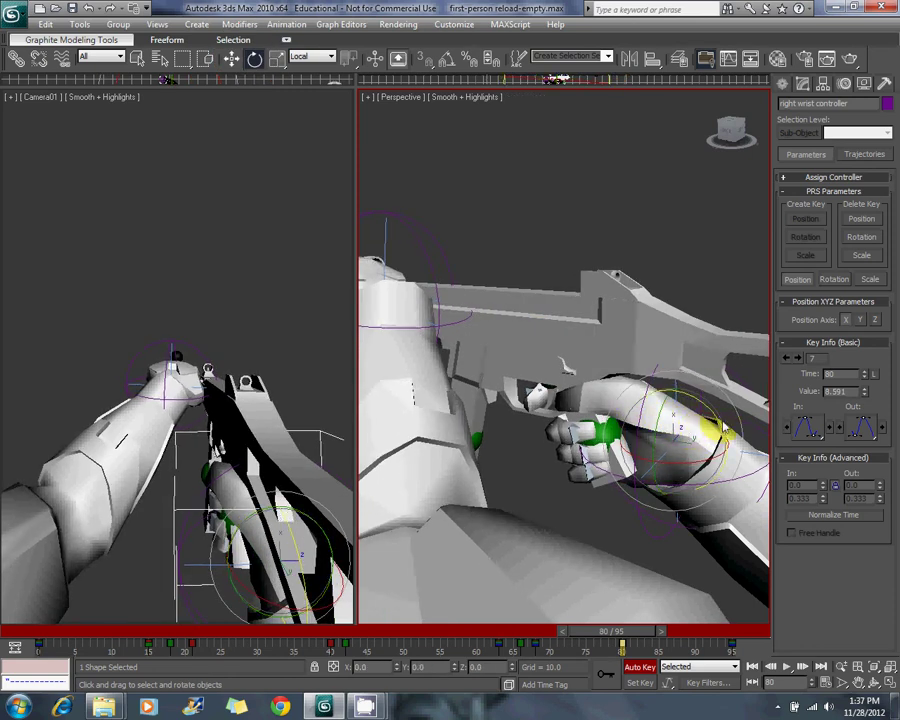
Copy the position, rotation and scale of all objects from frame 80 to new keys at frame 82.
middle_click_drag(509, 234, 568, 386)
left_click(428, 369)
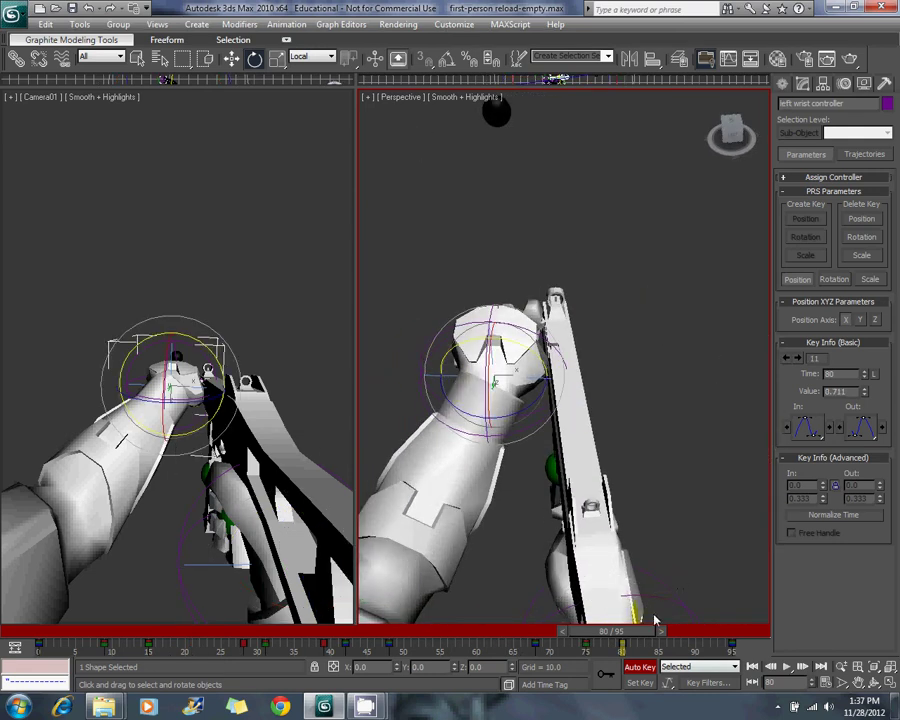
left_click_drag(630, 635, 658, 634)
key("ctrl+a")
left_click(599, 665)
right_click(636, 634)
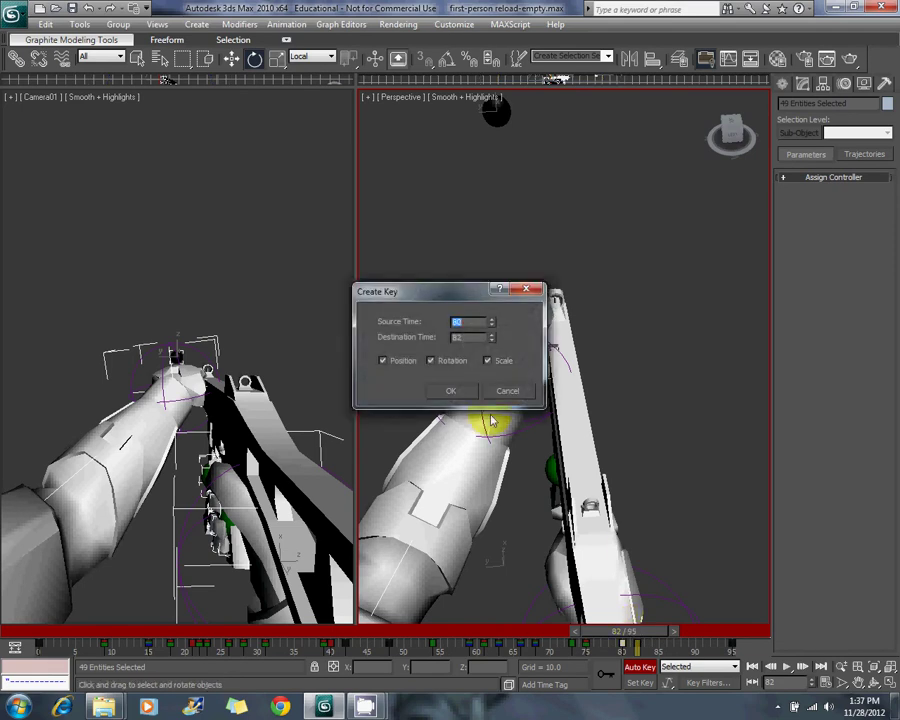
left_click(463, 391)
At frame 82, pull the left wrist controller and charging handle back together by about 2.77 units along world X.
middle_click_drag(525, 365, 452, 329, "alt")
left_click(642, 519)
left_click(441, 326)
left_click(232, 59)
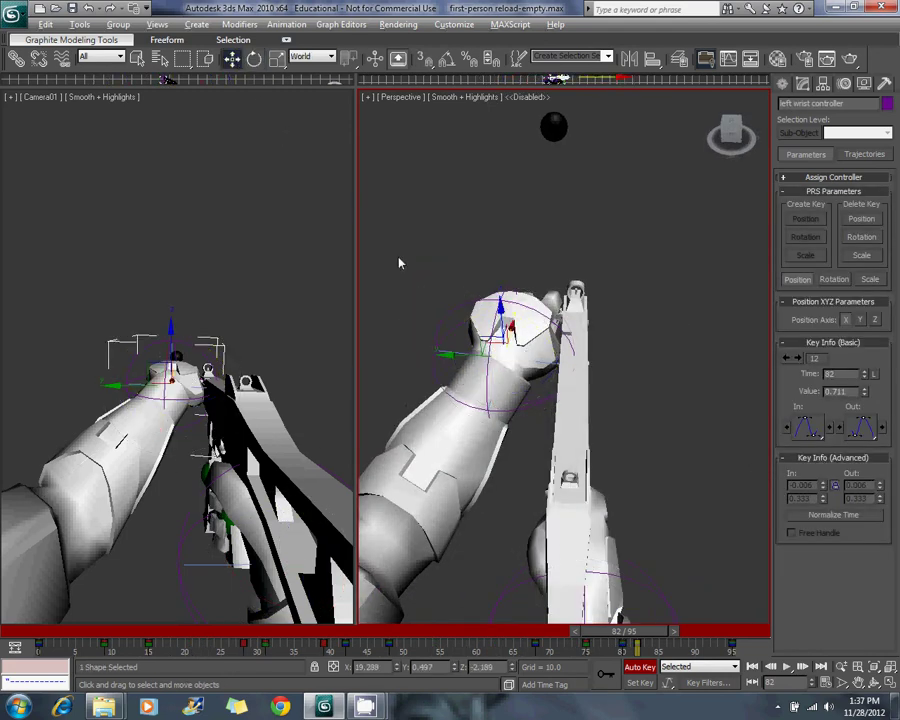
middle_click_drag(400, 261, 585, 485, "alt")
scroll(536, 302, "up", 4)
left_click(555, 363, "ctrl")
left_click_drag(573, 458, 663, 464)
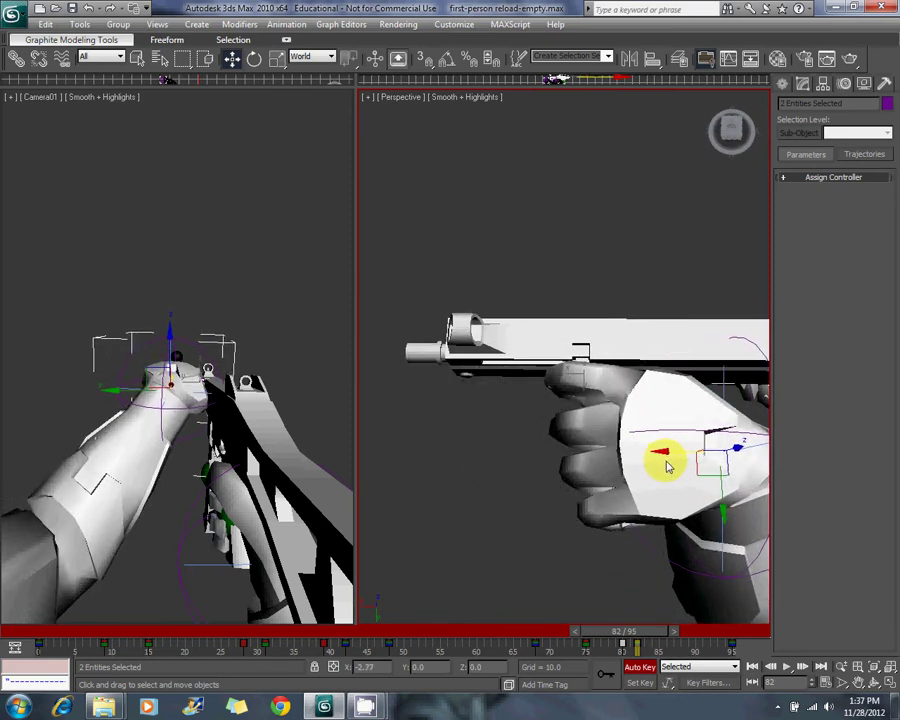
At frame 82, move the right wrist controller back to about X 7.584 and rotate it to tilt the gun.
middle_click_drag(565, 343, 605, 340, "alt")
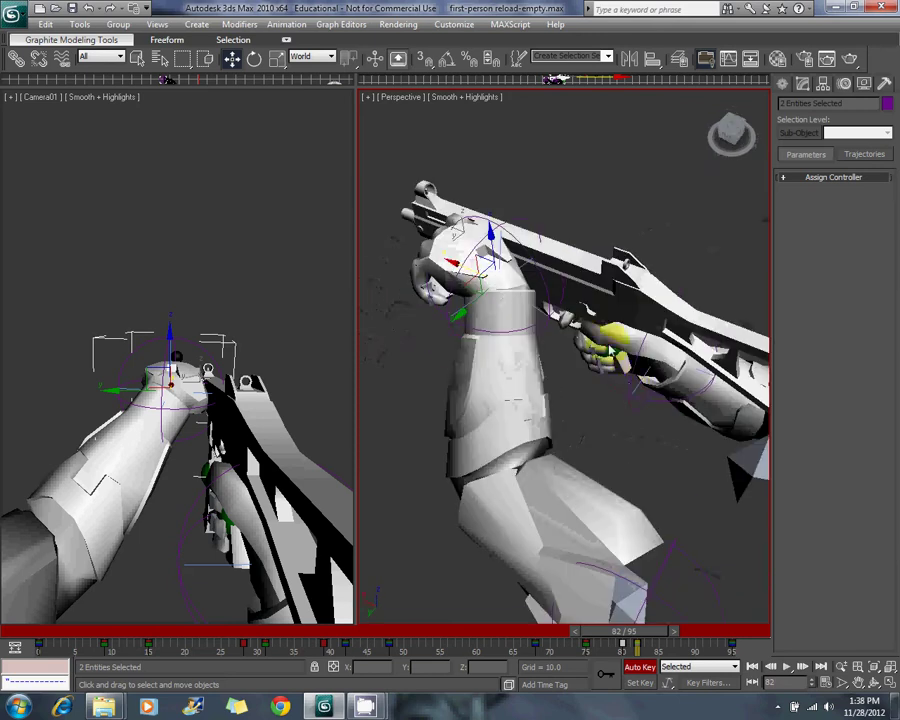
left_click(624, 391)
middle_click_drag(617, 398, 615, 355, "alt")
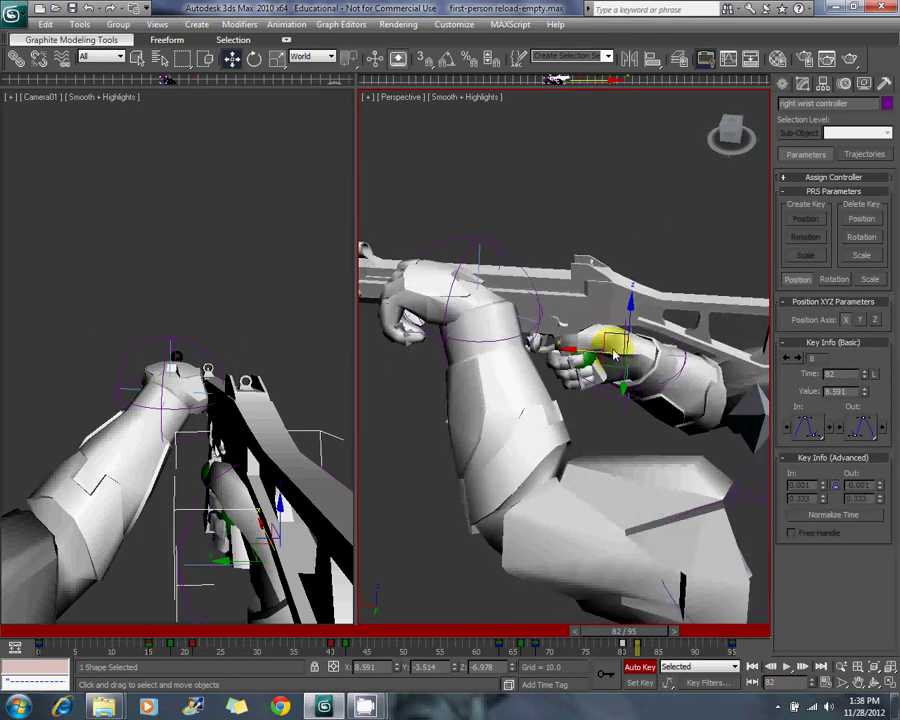
mouse_move(575, 352)
left_mouse_down()
mouse_move(597, 334)
mouse_move(591, 356)
left_mouse_up()
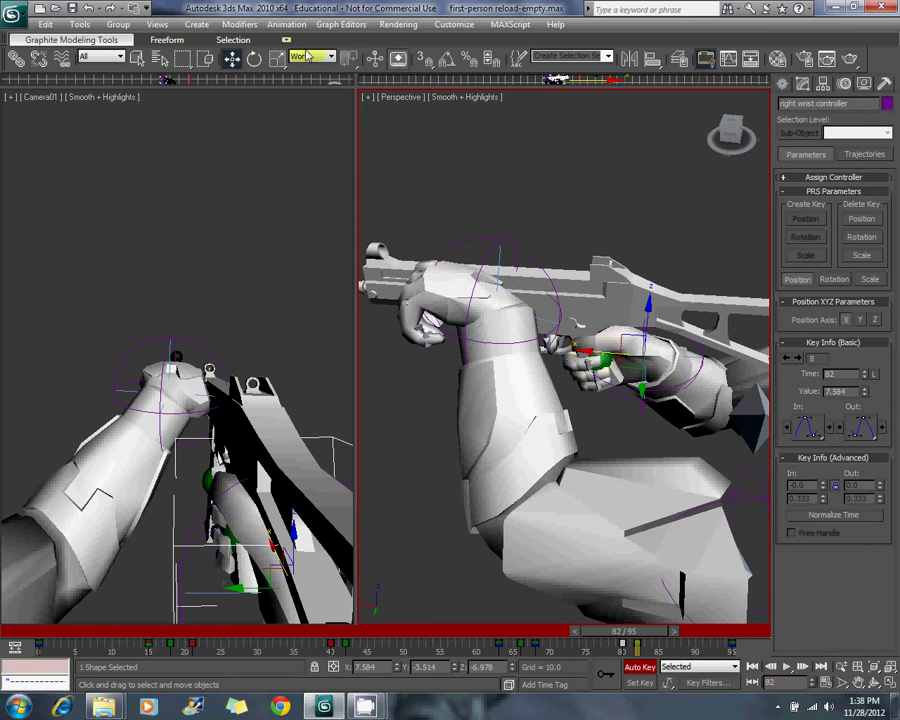
key("e")
left_click_drag(629, 319, 674, 382)
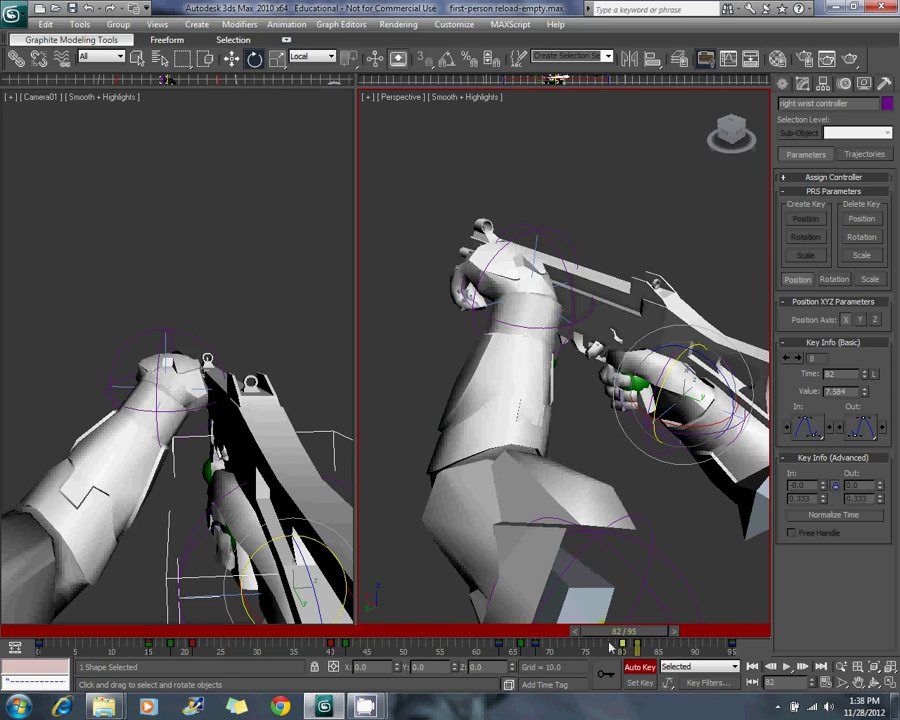
Key the position, rotation and scale of all objects at frame 84, holding the pose from frame 82.
left_click_drag(605, 634, 645, 688)
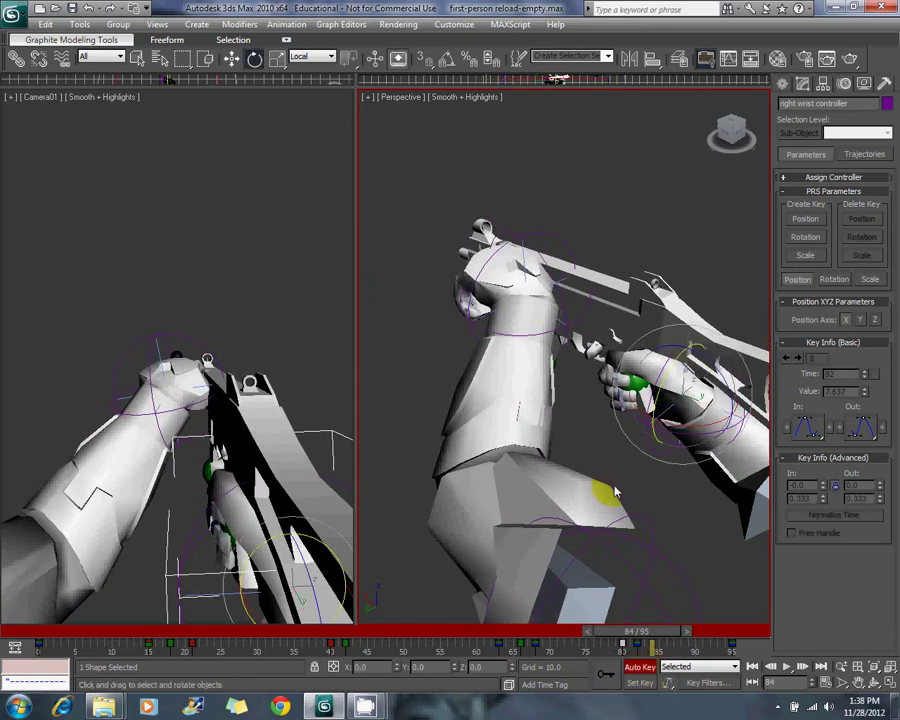
middle_click_drag(603, 489, 536, 480, "alt")
key("ctrl+a")
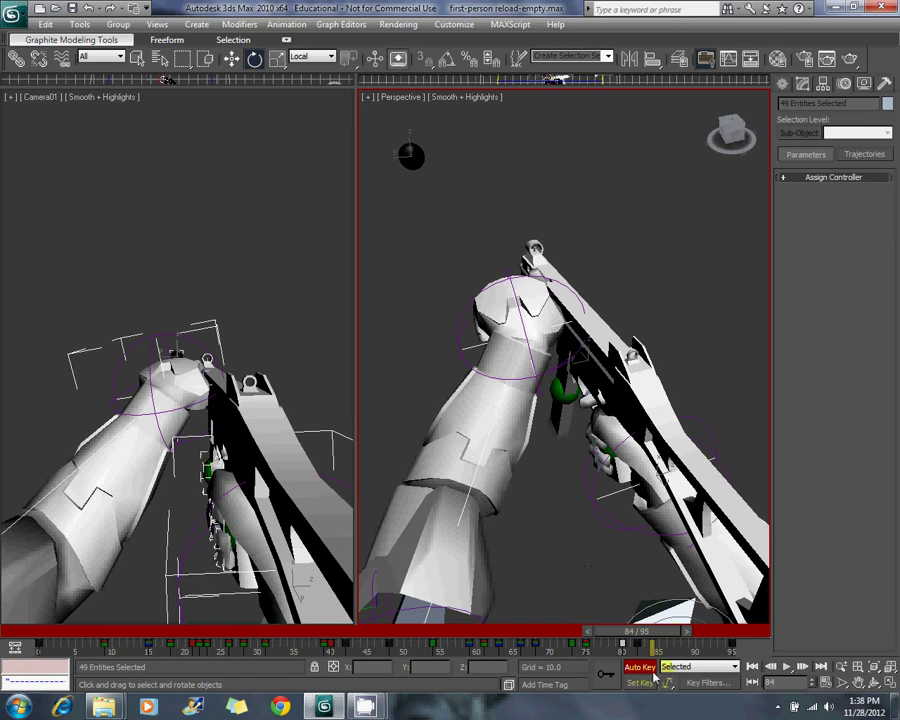
right_click(638, 630)
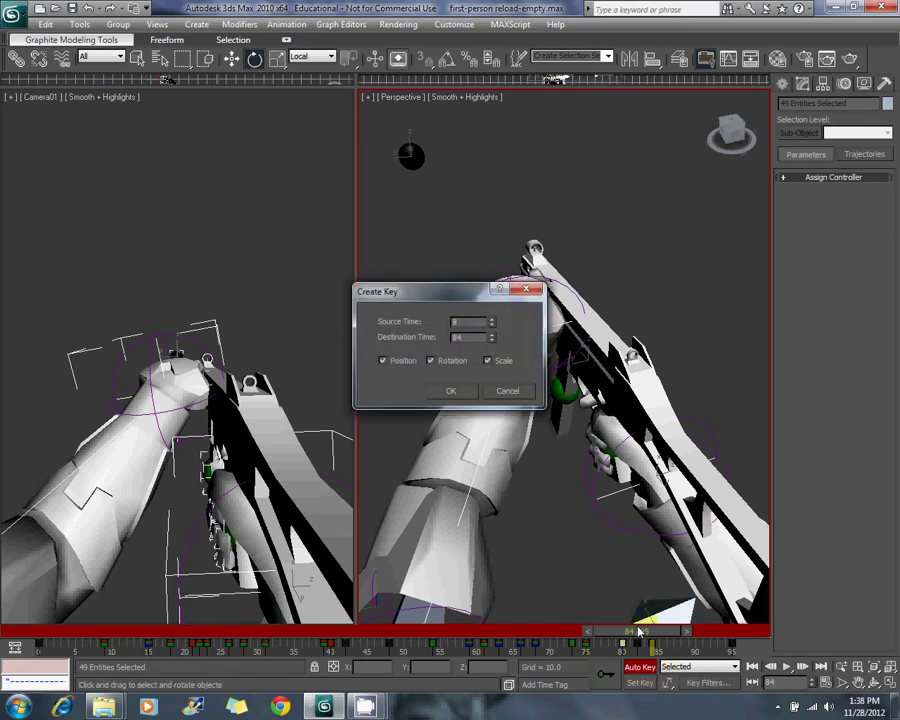
left_click(450, 391)
mouse_move(364, 706)
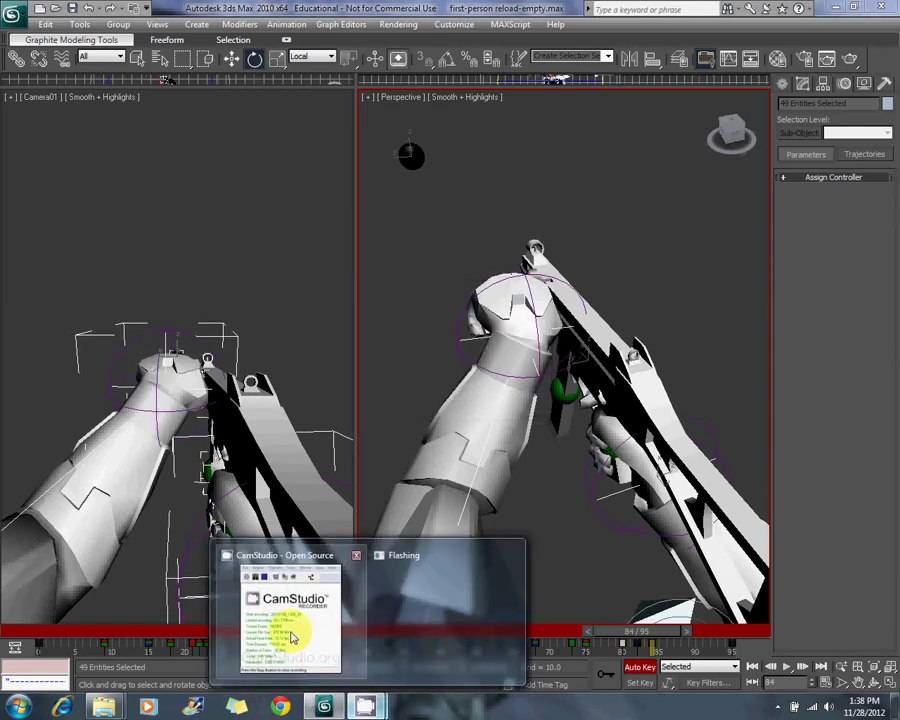
left_click(286, 632)
left_click(518, 424)
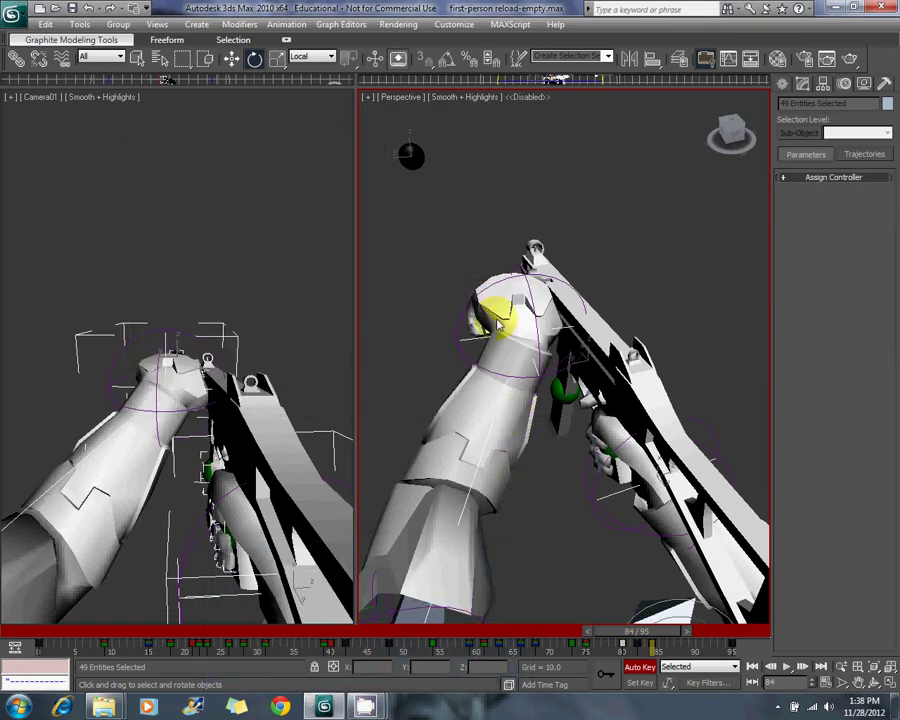
At frame 84, move the left wrist controller off the charging handle, to about X 15.734, Y 1.444.
middle_click_drag(498, 322, 505, 420, "alt")
mouse_move(642, 633)
left_mouse_down()
mouse_move(622, 641)
mouse_move(642, 641)
mouse_move(575, 639)
mouse_move(614, 642)
mouse_move(105, 621)
mouse_move(354, 639)
mouse_move(647, 639)
left_mouse_up()
key("e")
left_click_drag(583, 390, 566, 395)
middle_click_drag(566, 390, 643, 436, "alt")
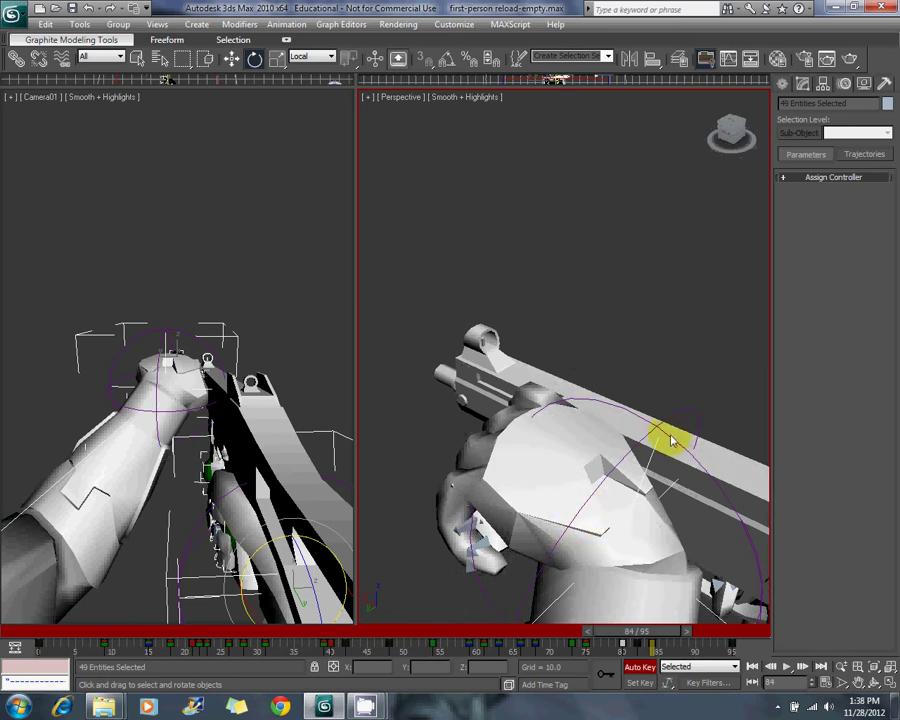
left_click(683, 420)
left_click(232, 59)
middle_click_drag(450, 380, 514, 472, "alt")
left_click_drag(502, 467, 482, 466)
Try moving rear arm controller 2 back at frame 84 and at the neighbouring keyed frames, and undo the moves.
middle_click_drag(520, 537, 478, 393, "alt")
left_click(626, 379)
middle_click_drag(626, 379, 593, 426, "alt")
left_click_drag(589, 434, 662, 420)
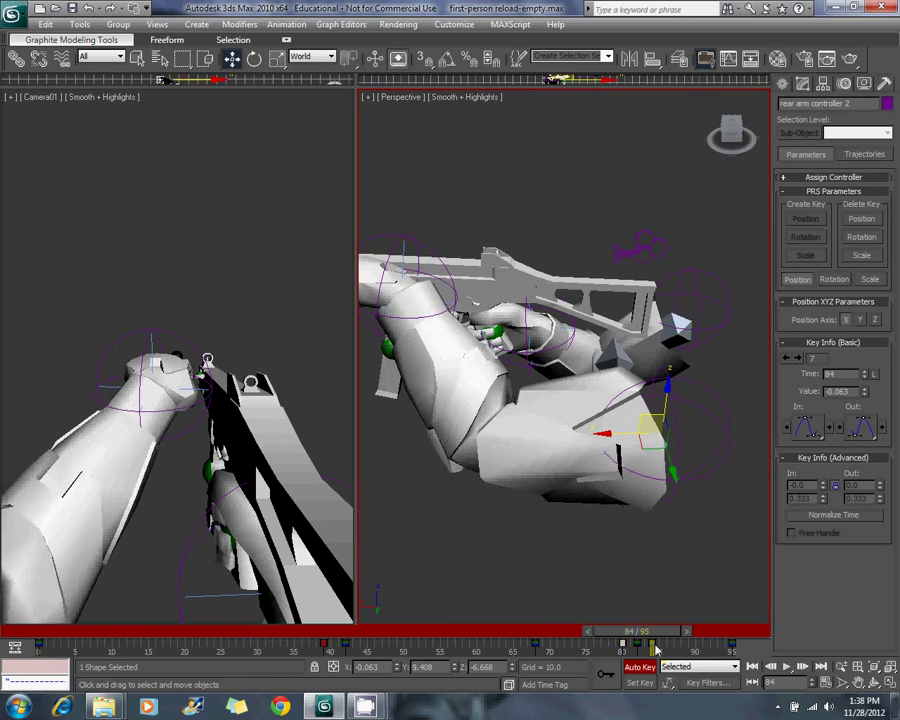
key("comma")
key("comma")
left_click_drag(575, 437, 652, 416)
left_click_drag(640, 641, 626, 634)
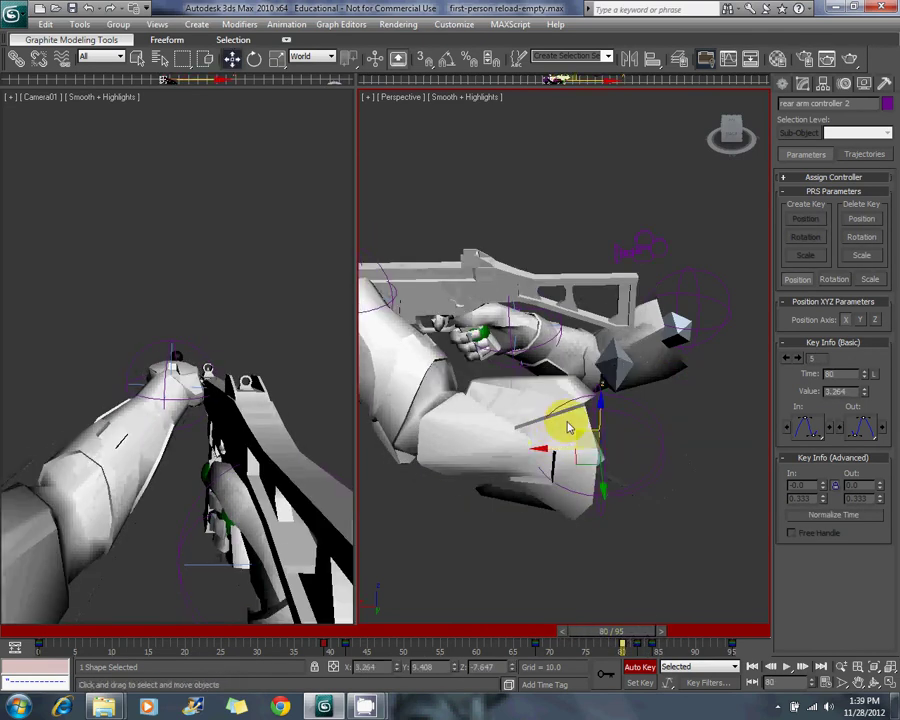
left_click_drag(575, 437, 589, 456)
key("ctrl+z")
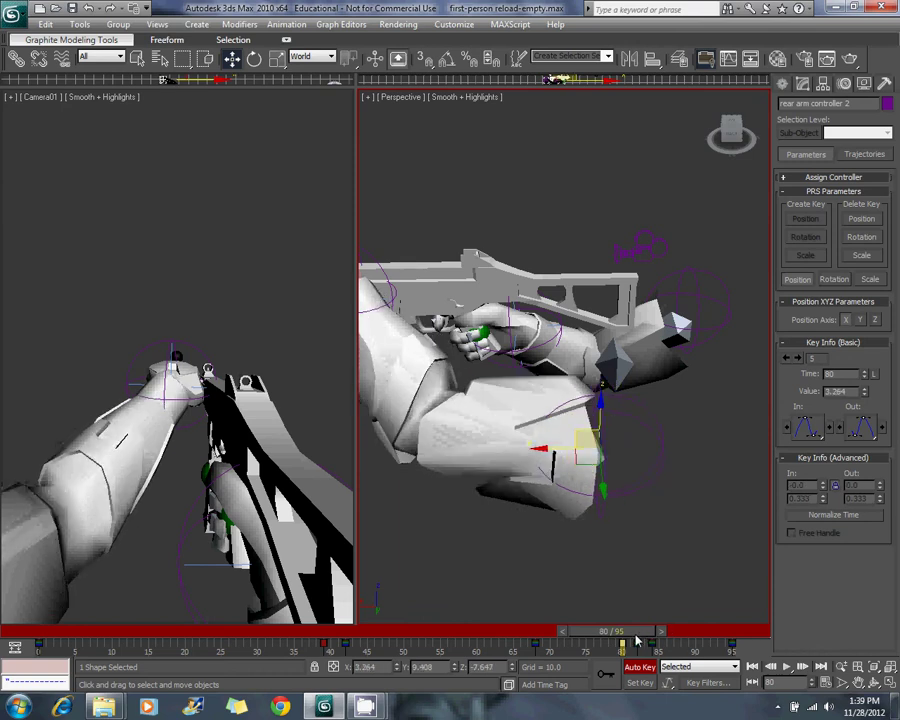
At frame 84, rotate the left wrist controller slightly to tilt the hand as it releases the charging handle.
left_click_drag(636, 641, 661, 635)
key("w")
middle_click_drag(485, 276, 621, 434)
scroll(569, 281, "up", 5)
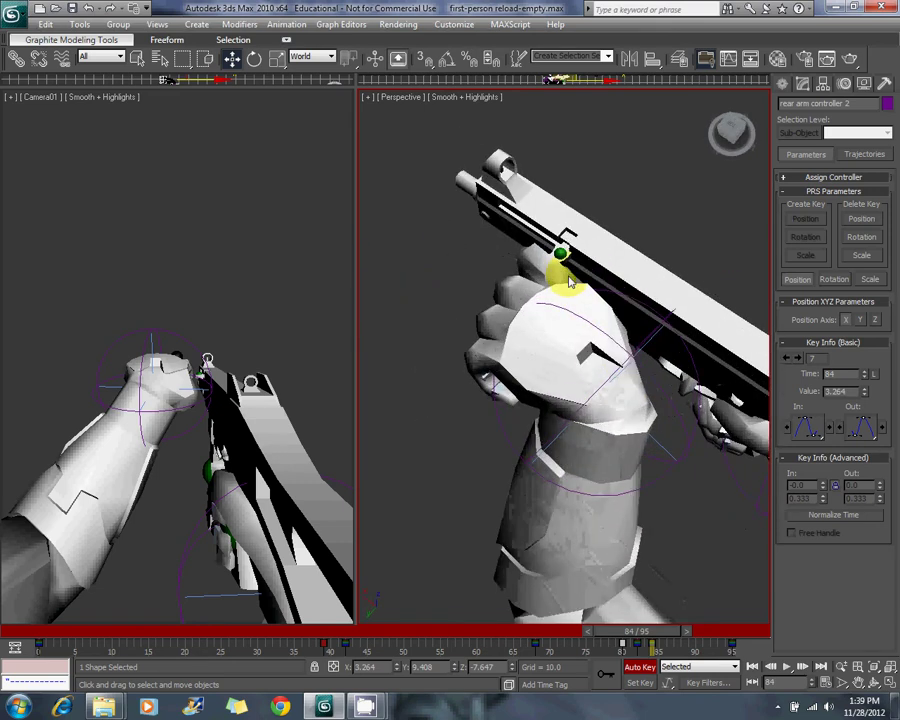
middle_click_drag(568, 283, 318, 168, "alt")
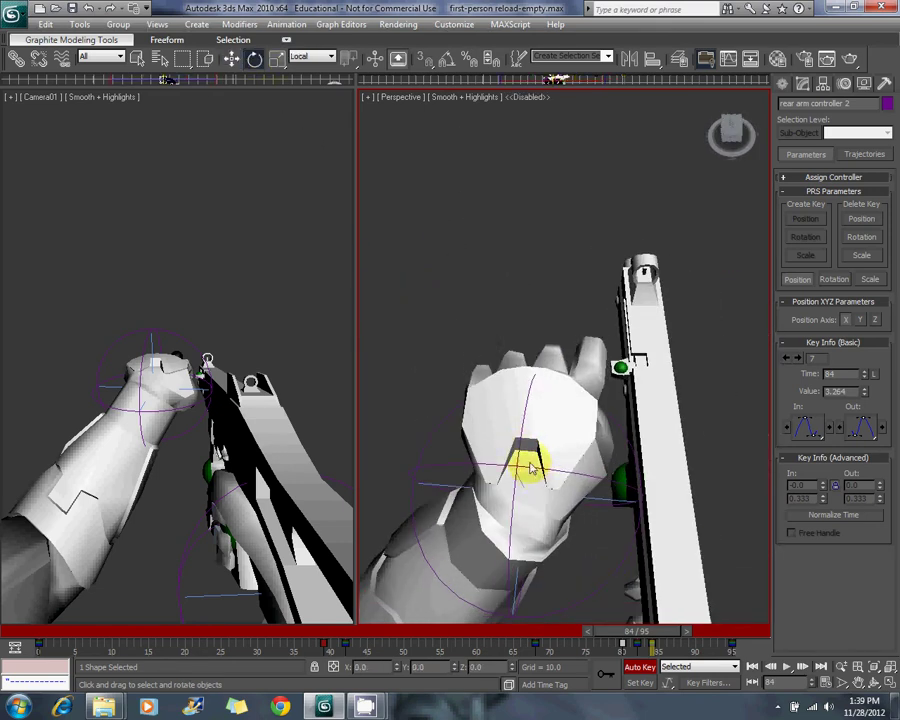
left_click(538, 514)
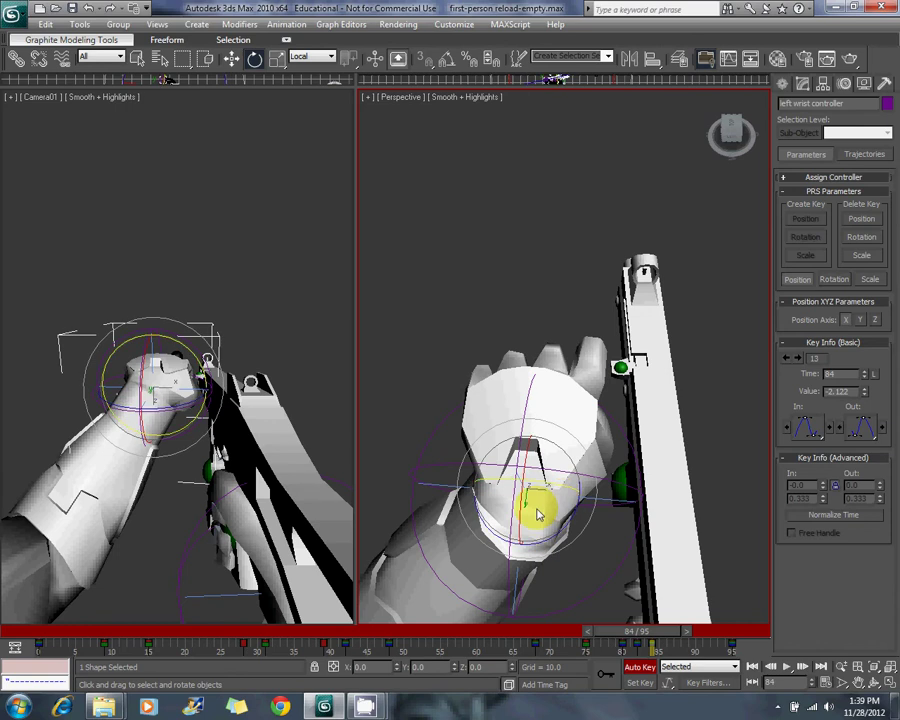
left_click_drag(520, 512, 526, 518)
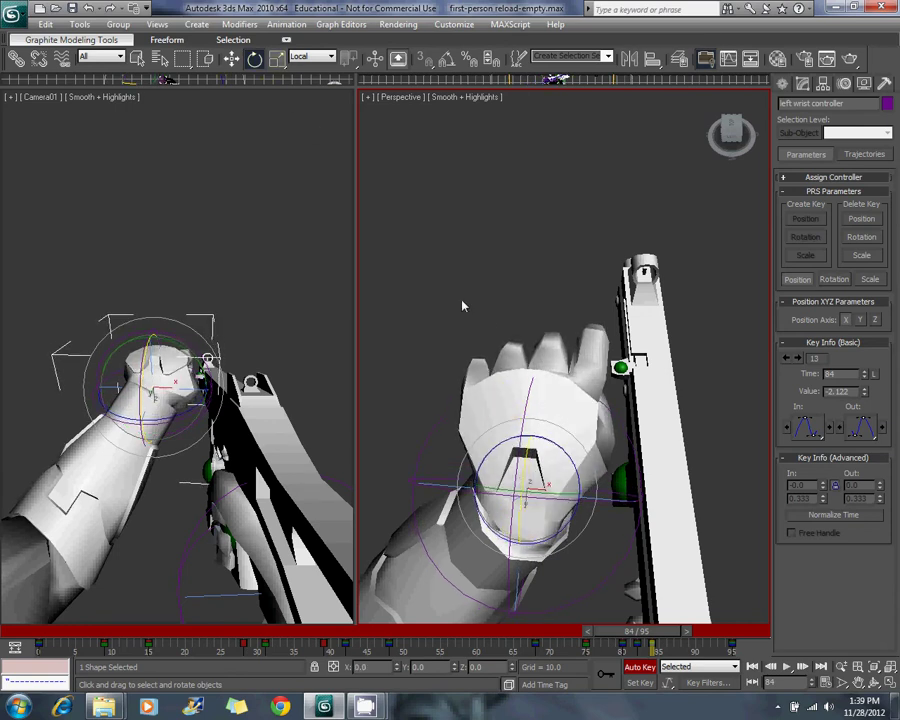
Copy the charging handle's position, rotation and scale from frame 0 to frame 84.
middle_click_drag(580, 376, 567, 376)
left_click(574, 368)
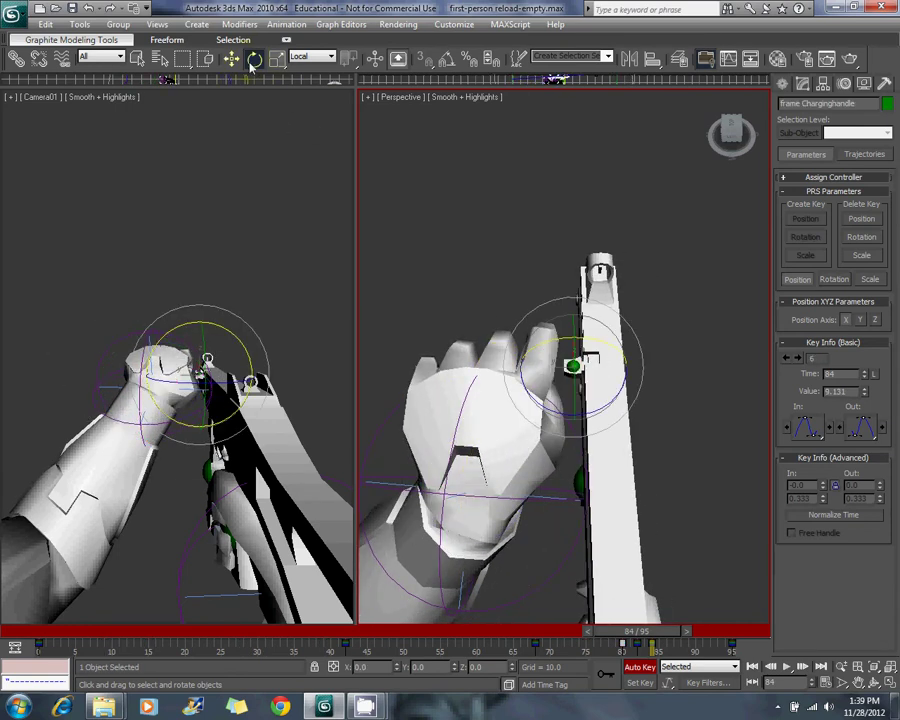
left_click(232, 59)
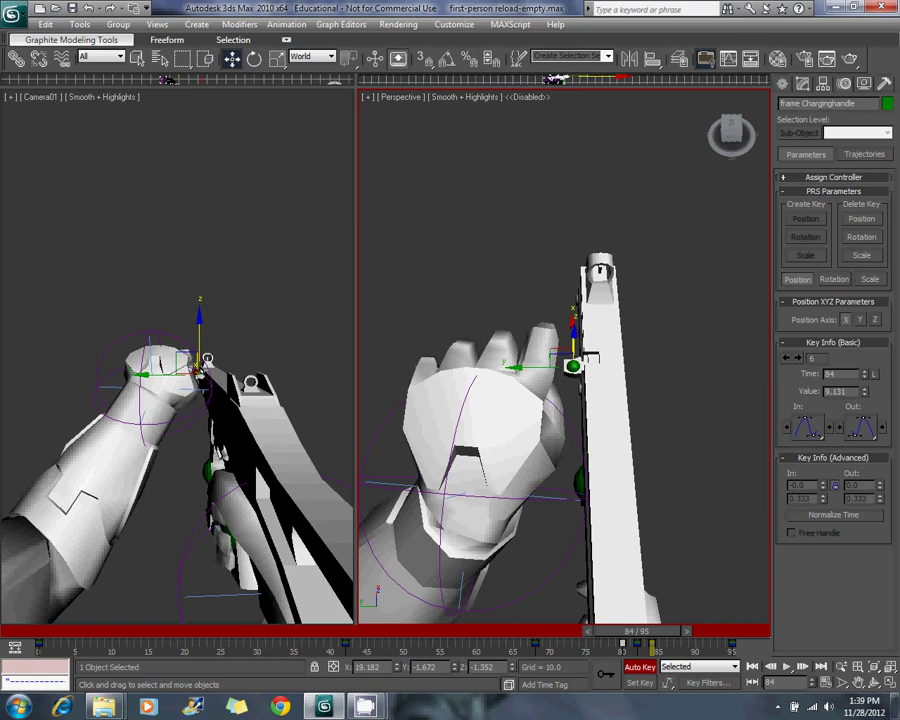
right_click(636, 636)
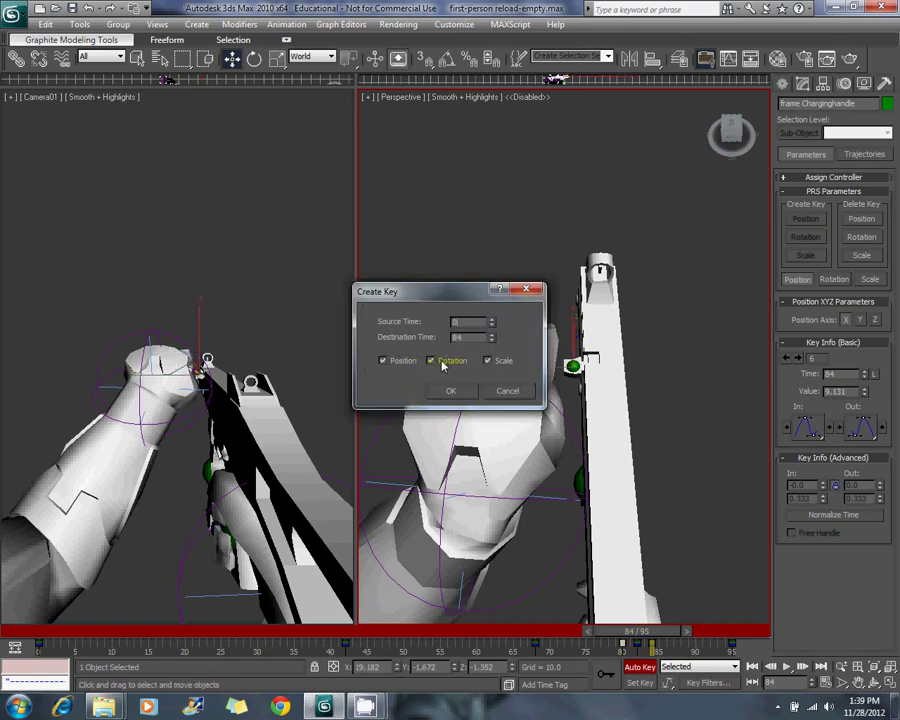
left_click(446, 391)
At frame 84, pull the left wrist controller farther back and move the right wrist controller forward to about X 8.416.
middle_click_drag(462, 392, 612, 342, "alt")
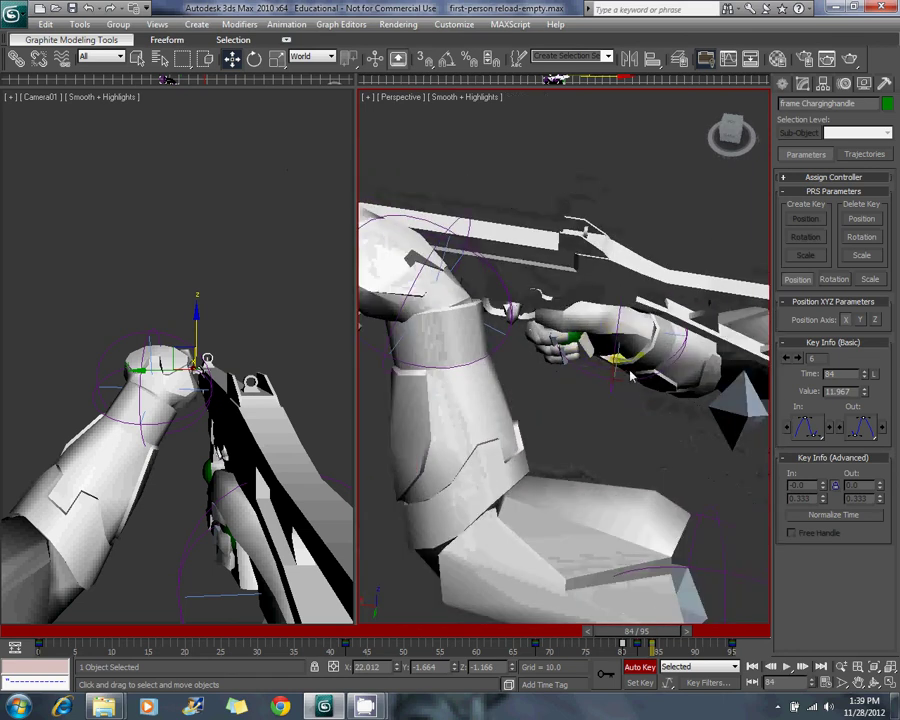
left_click(570, 320)
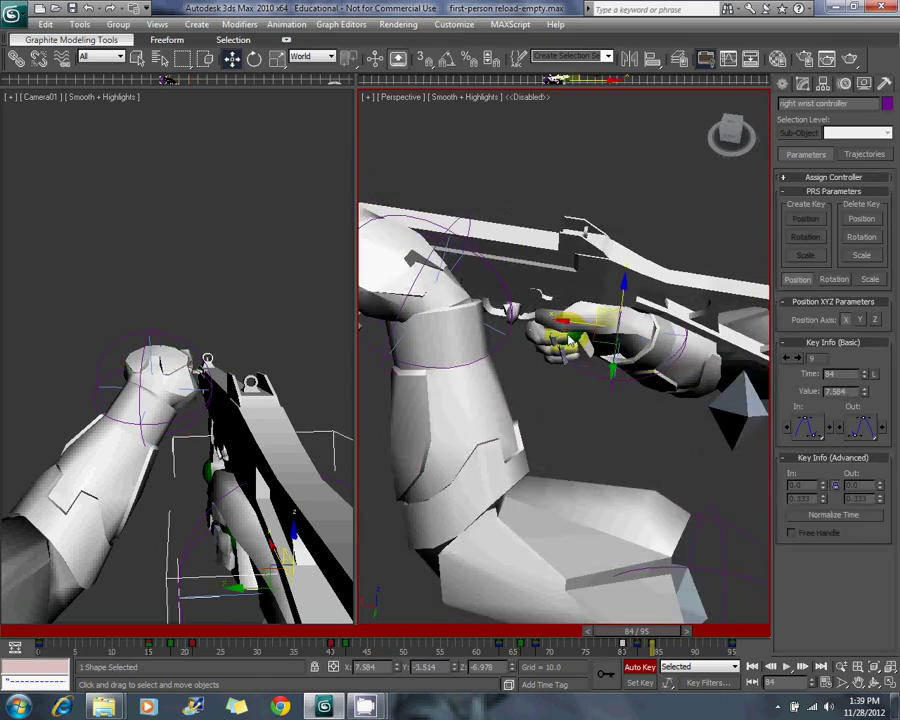
left_click_drag(567, 330, 542, 326)
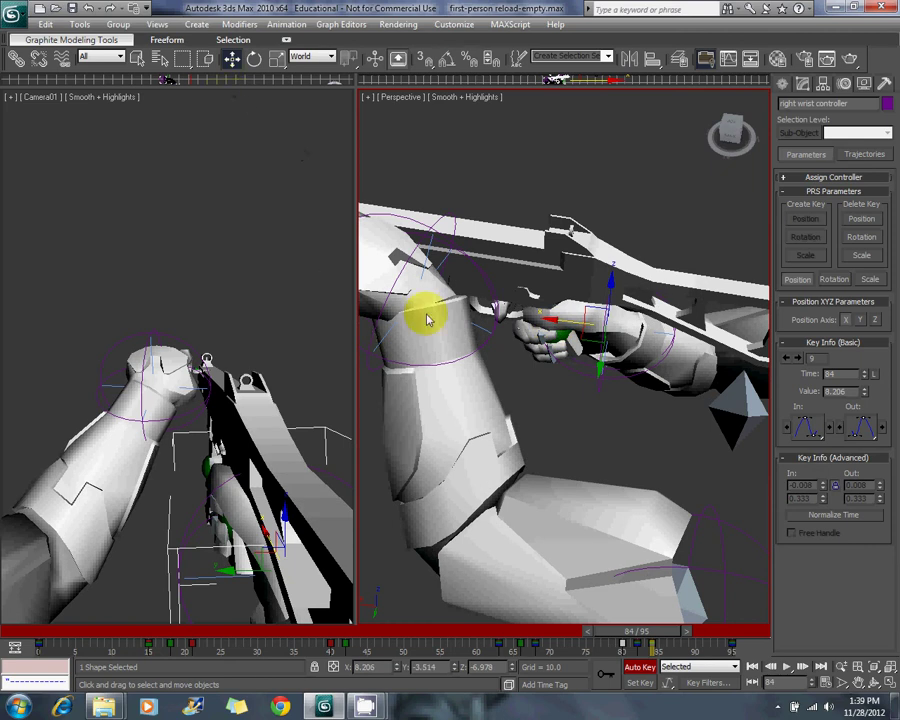
middle_click_drag(427, 318, 556, 362, "alt")
left_click(572, 382)
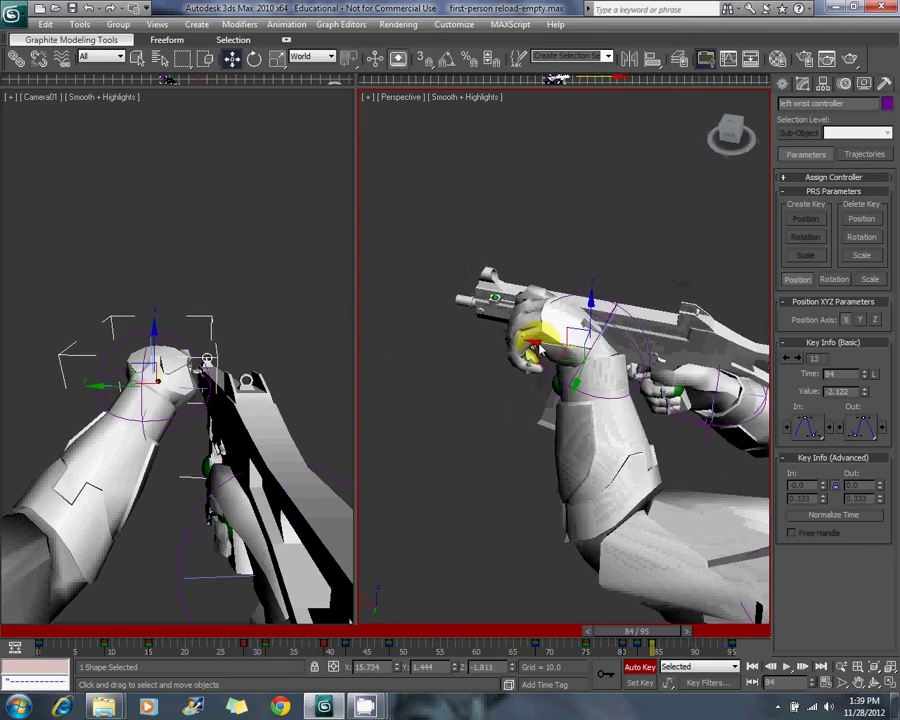
left_click_drag(537, 342, 570, 349)
left_click(694, 418)
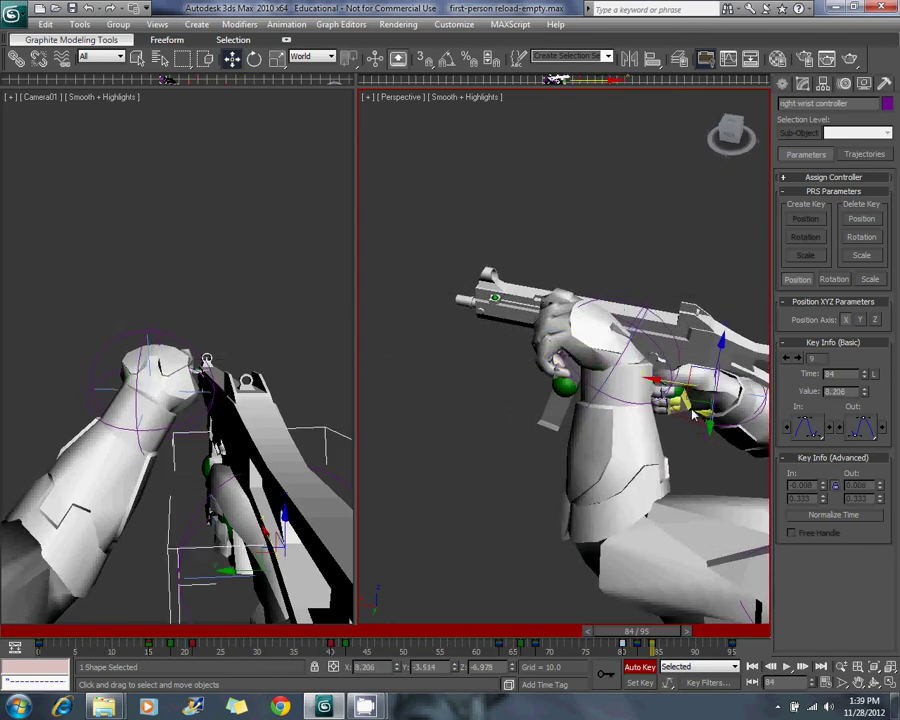
left_click_drag(668, 388, 578, 370)
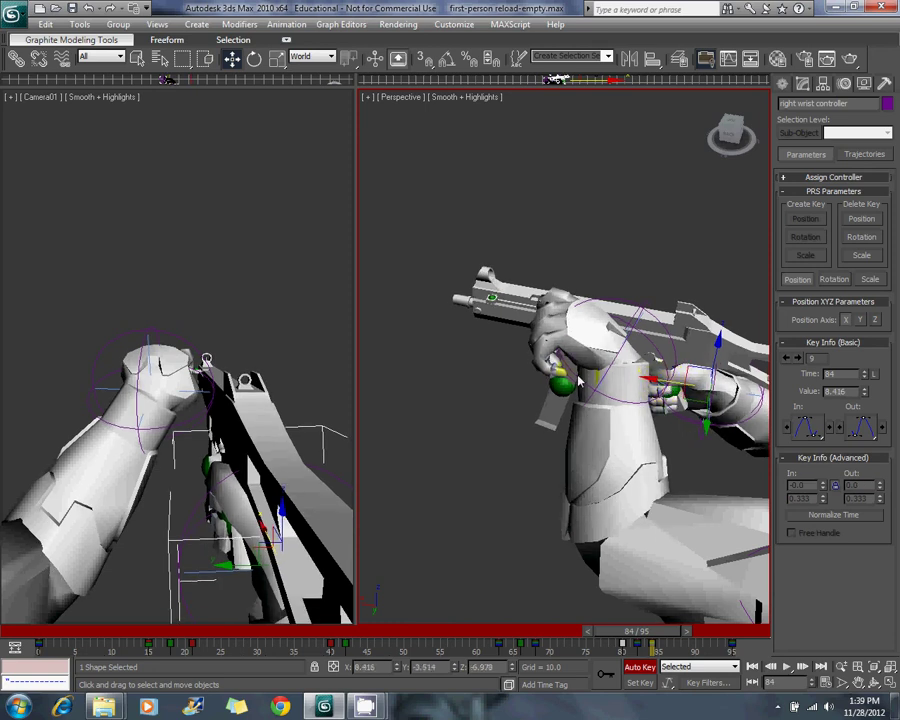
At frame 84, move the left wrist controller slightly back and fine-tune the tilt of the left hand.
left_click(578, 380)
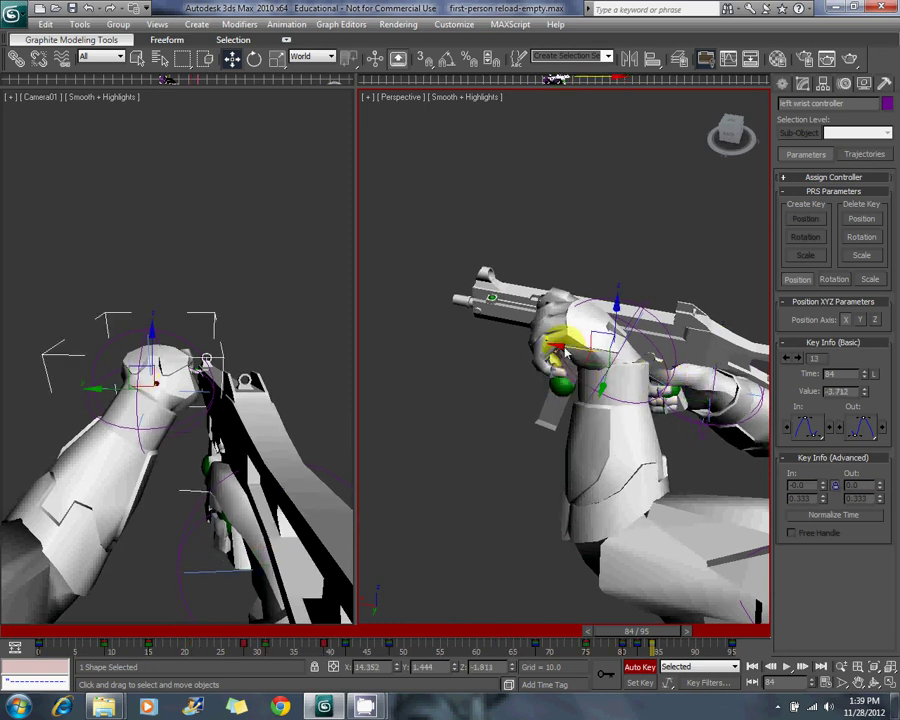
left_click_drag(558, 348, 552, 331)
key("e")
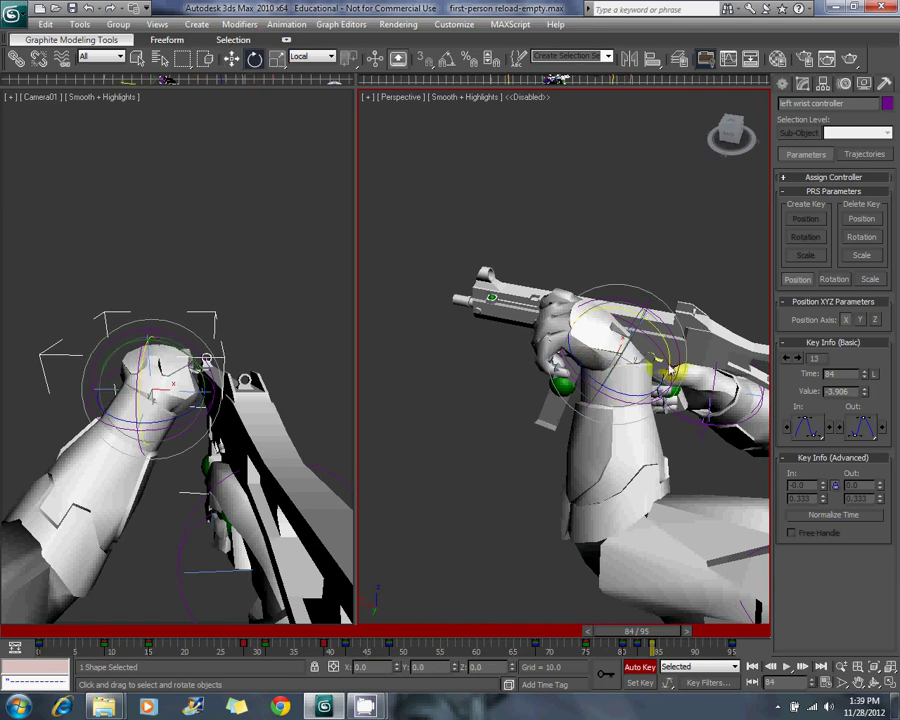
mouse_move(670, 368)
left_mouse_down()
mouse_move(662, 372)
mouse_move(663, 358)
mouse_move(676, 360)
left_mouse_up()
key("ctrl+z")
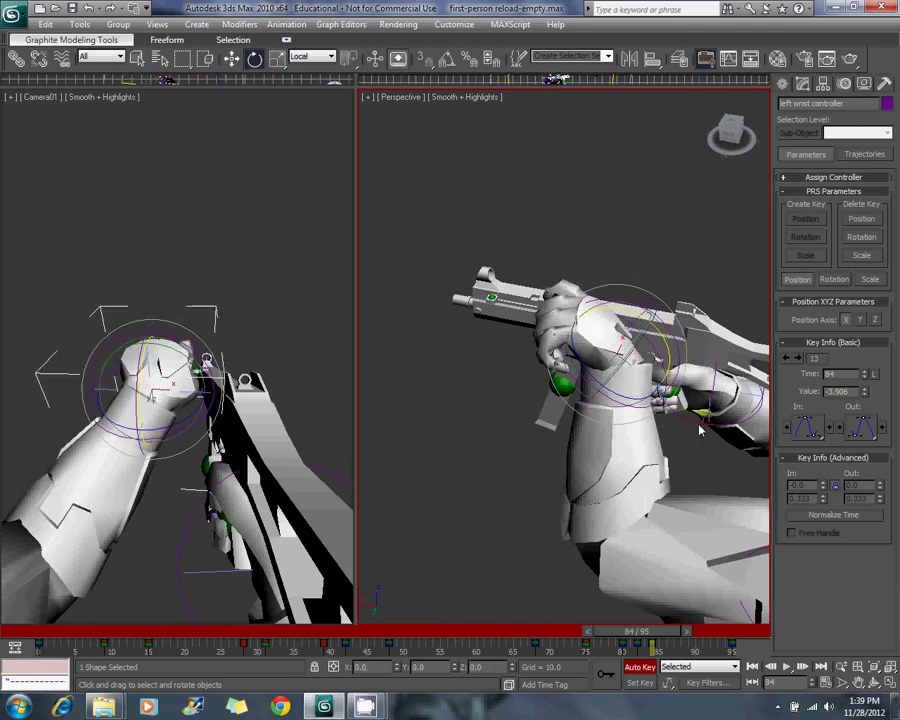
At frame 84, rotate the right wrist controller slightly around its local axes to tilt the gun.
left_click(700, 427)
key("w")
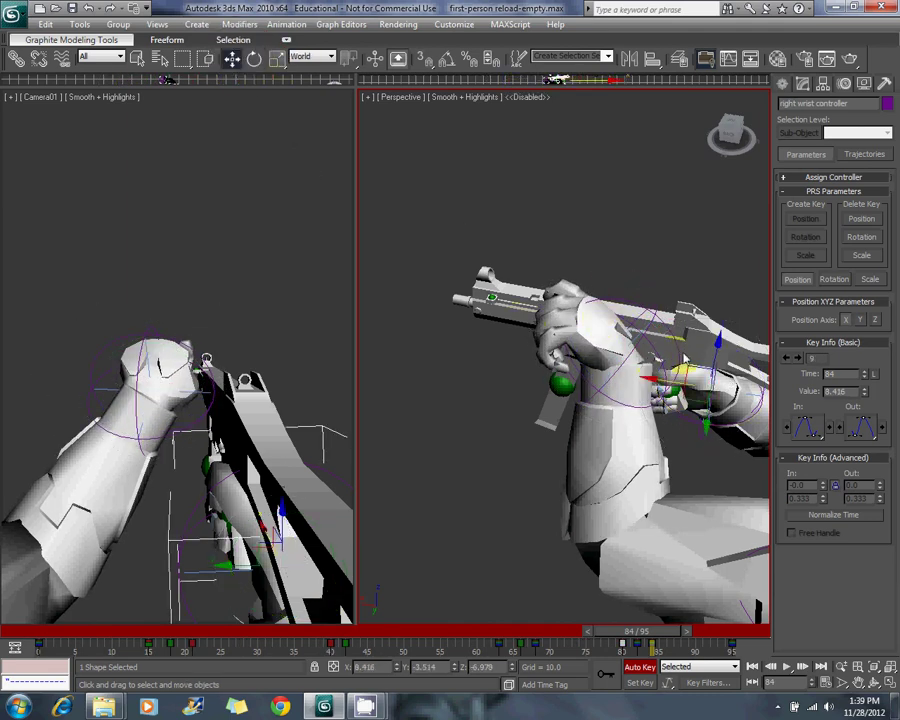
middle_click_drag(697, 381, 610, 398, "alt")
left_click(254, 59)
middle_click_drag(577, 362, 497, 323)
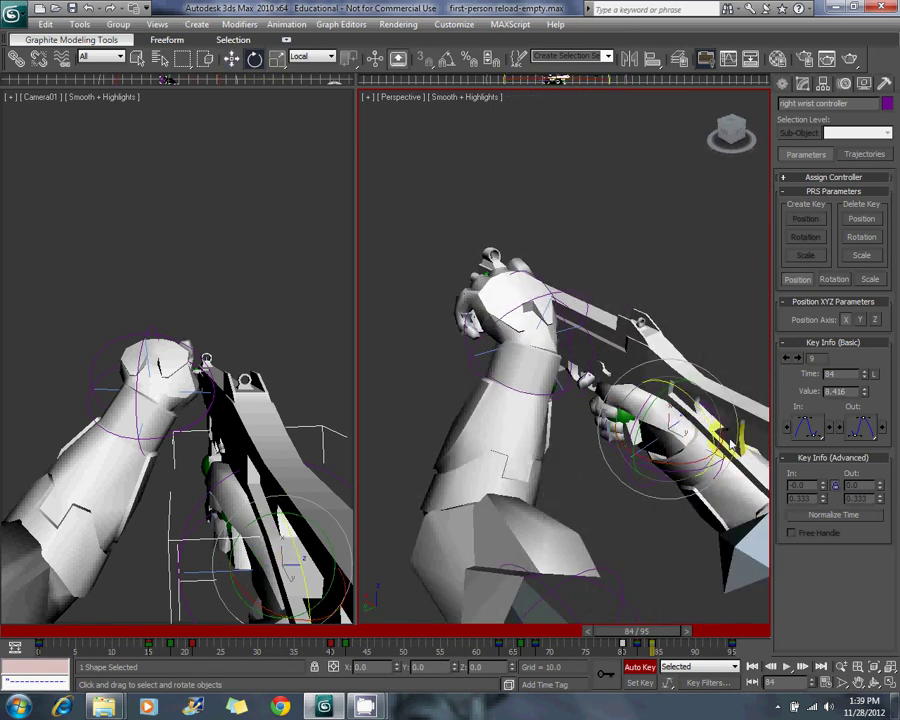
mouse_move(711, 424)
left_mouse_down()
mouse_move(706, 412)
mouse_move(713, 423)
left_mouse_up()
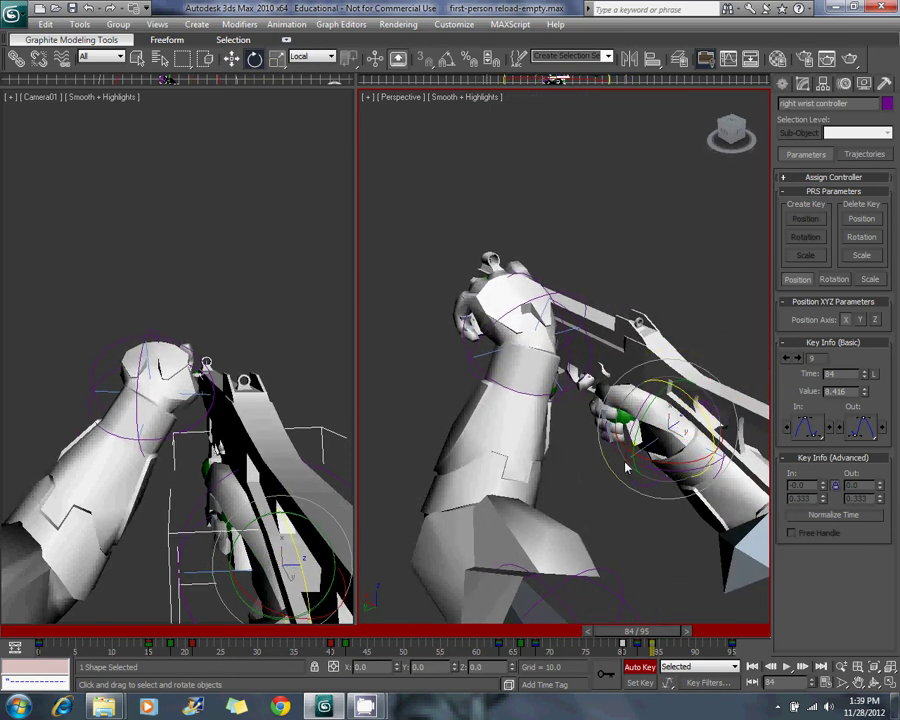
left_click_drag(630, 428, 638, 441)
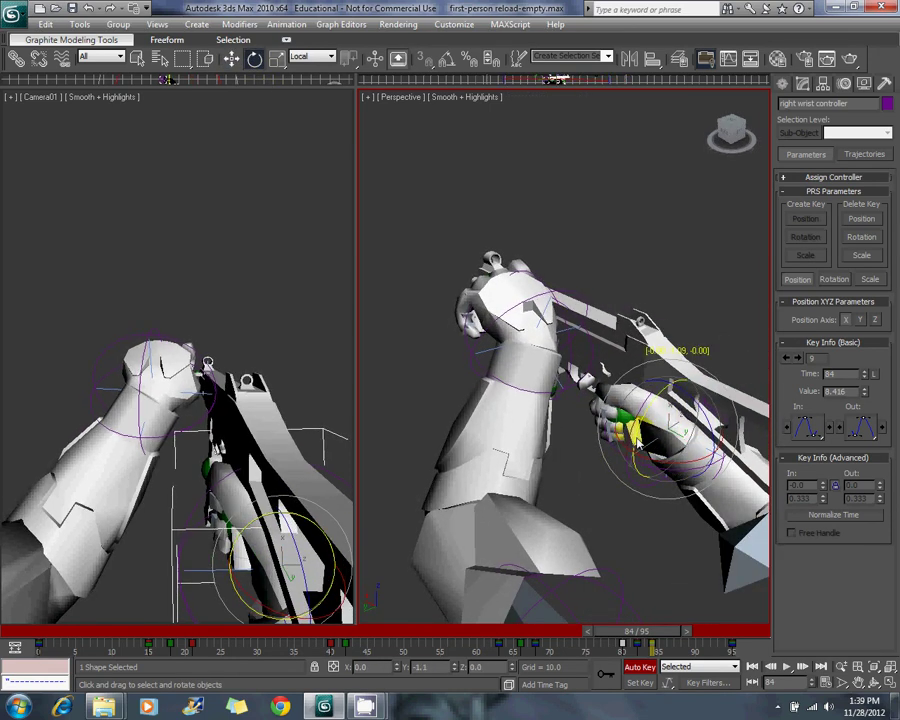
Select the left wrist controller and examine the left hand's release motion in the frames around 84.
left_click(476, 368)
left_click_drag(510, 325, 482, 364)
left_click(231, 58)
mouse_move(630, 641)
left_mouse_down()
mouse_move(566, 631)
mouse_move(655, 641)
mouse_move(622, 643)
left_mouse_up()
middle_click_drag(545, 398, 560, 430)
scroll(560, 430, "up", 4)
left_click_drag(640, 633, 661, 633)
left_click_drag(652, 634, 659, 634)
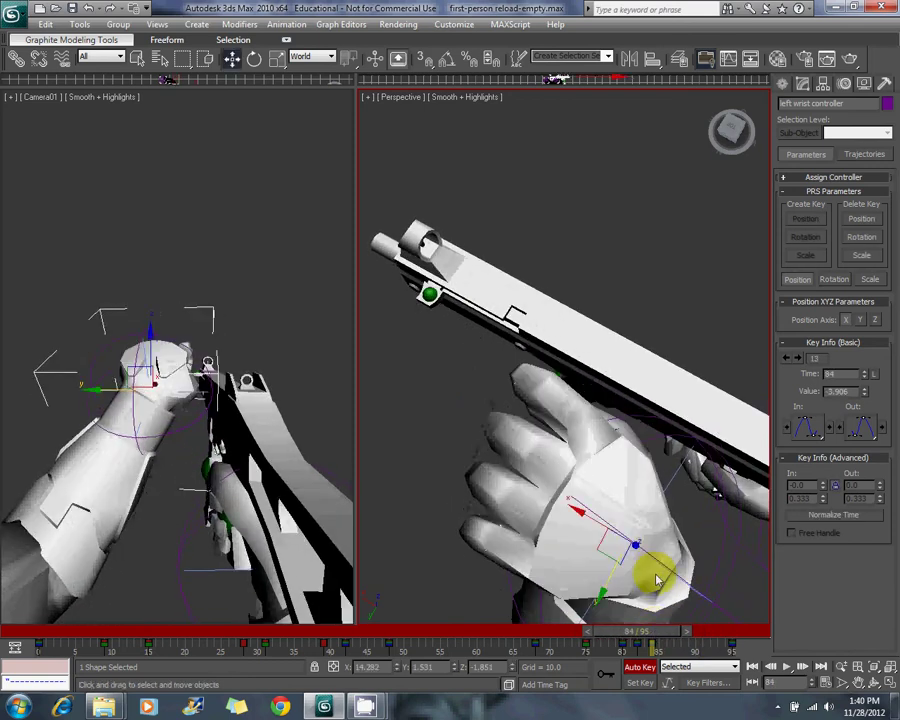
At frame 84, rotate the low segments of the left index, middle, ring and pinky fingers together about 34° around local Z to open the hand.
middle_click_drag(622, 352, 500, 292, "alt")
left_click(565, 390)
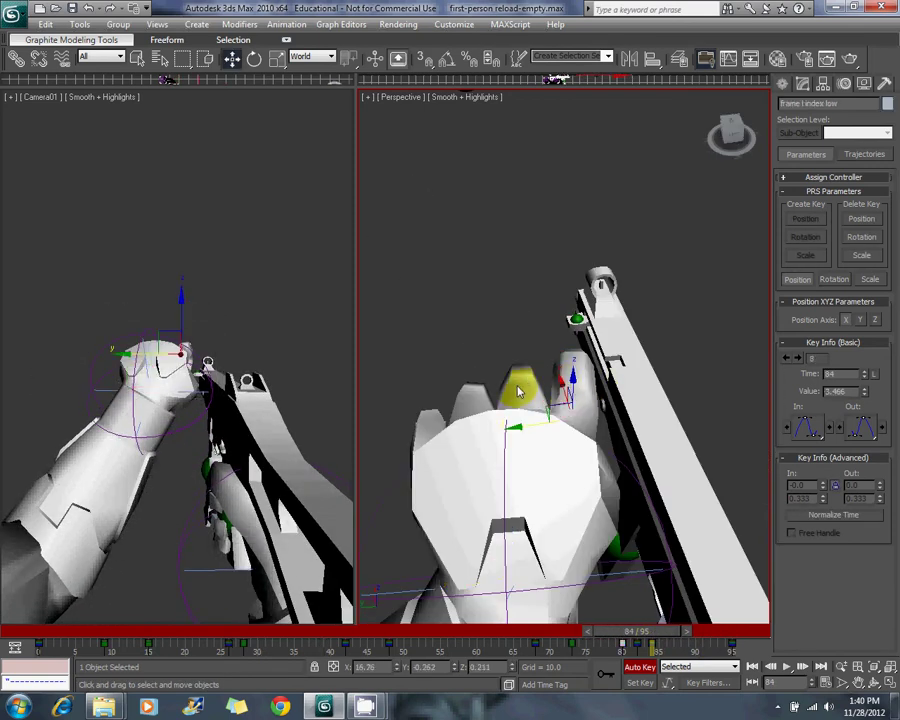
left_click(472, 402, "ctrl")
middle_click_drag(432, 425, 532, 438, "alt")
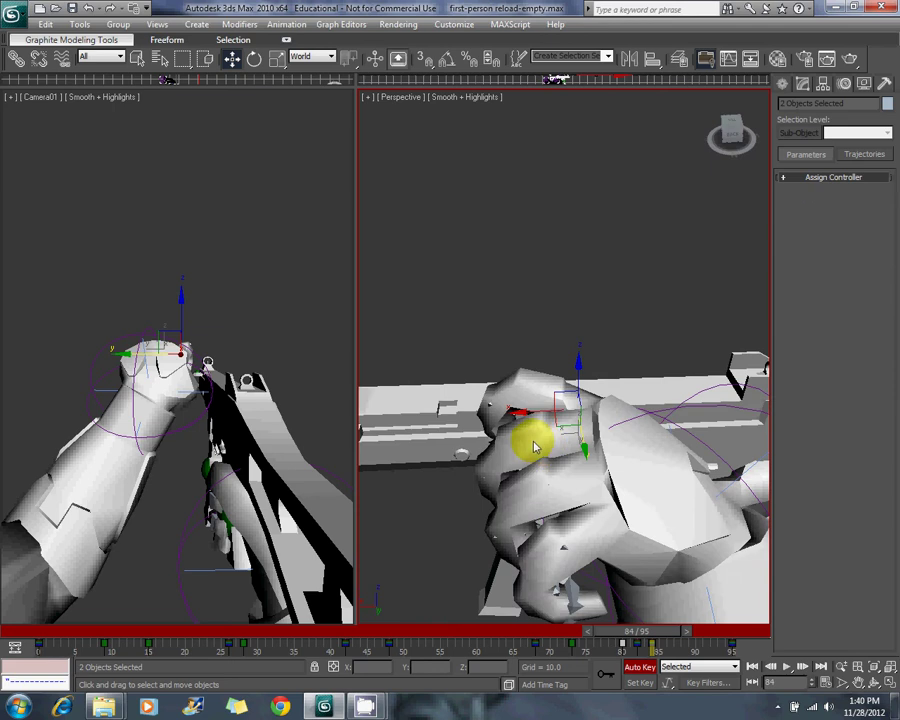
left_click(534, 484)
left_click(568, 545, "ctrl")
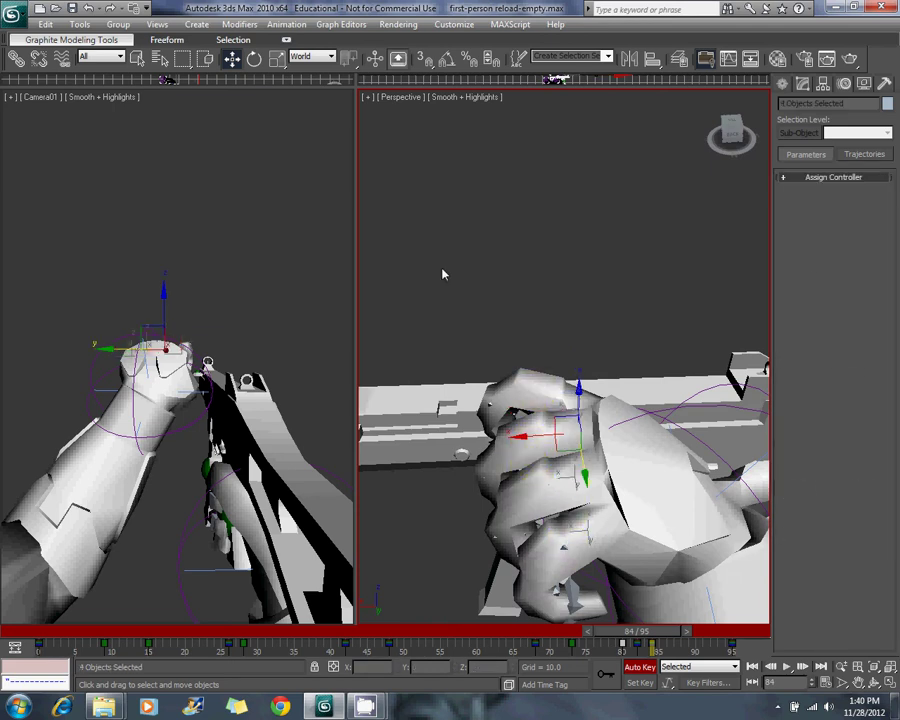
left_click(254, 58)
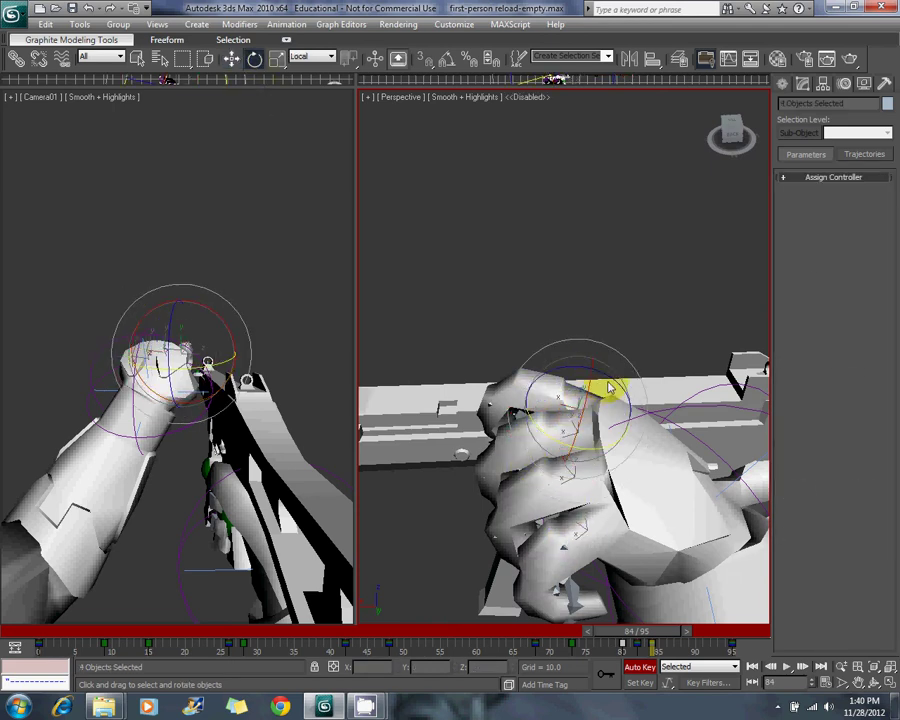
left_click_drag(609, 388, 577, 380)
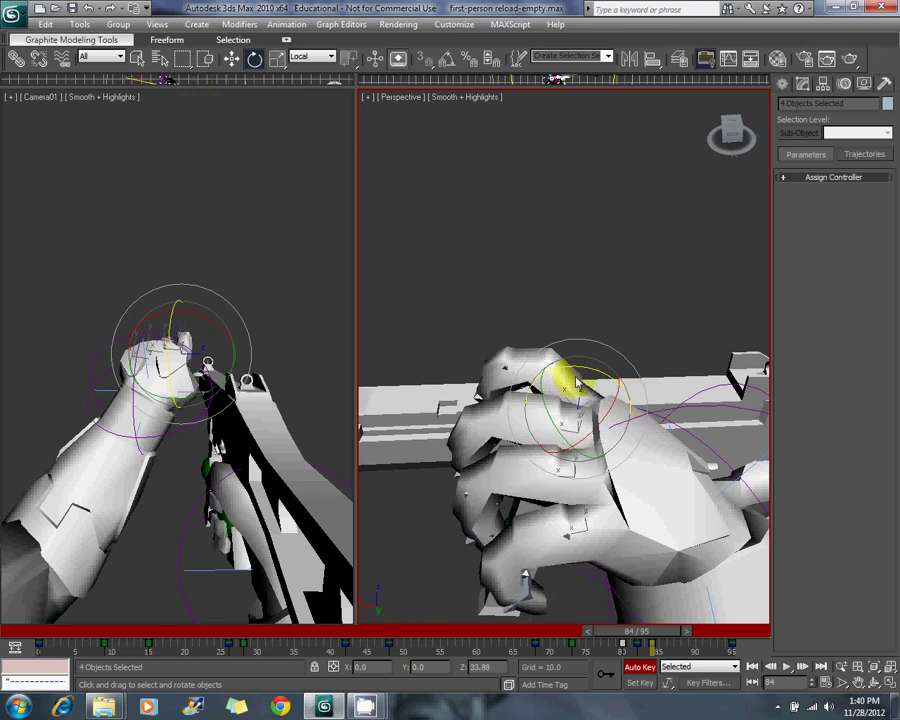
Rotate only the left index finger's low segment back inward at frame 84.
left_click(598, 385)
left_click(565, 374)
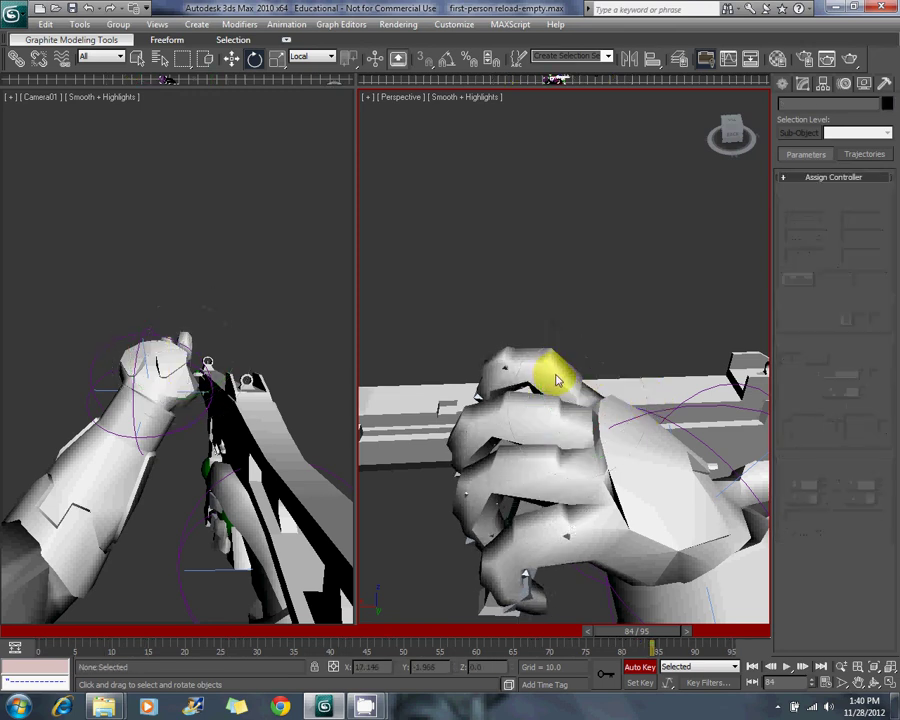
left_click(562, 377)
left_click_drag(587, 372, 545, 404)
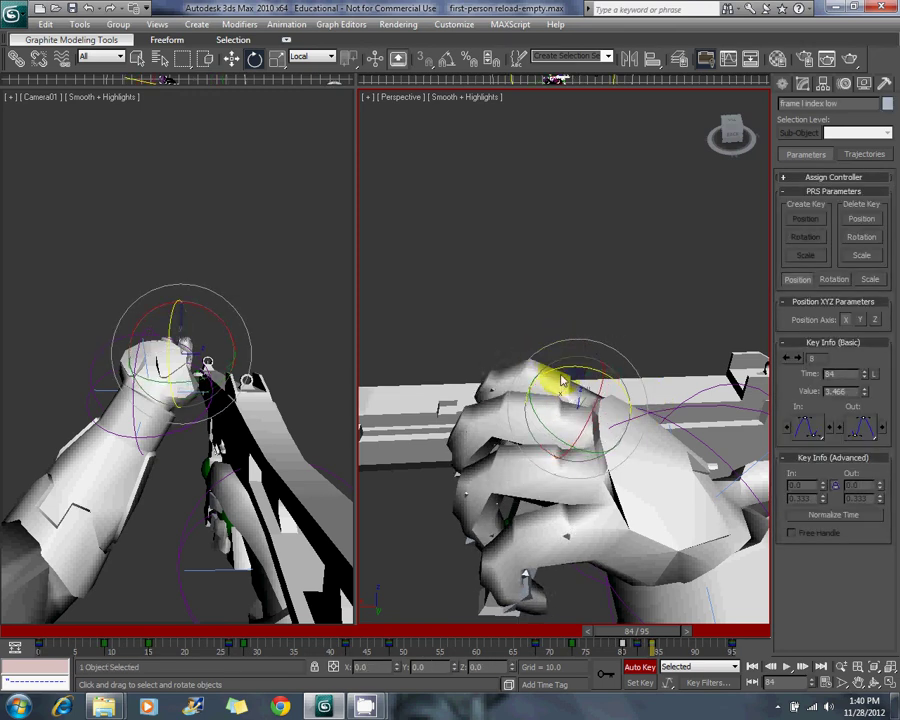
Rotate the mid segments of the left pinky, ring and middle fingers together to uncurl them at frame 84.
left_click(493, 548)
middle_click_drag(488, 543, 562, 520)
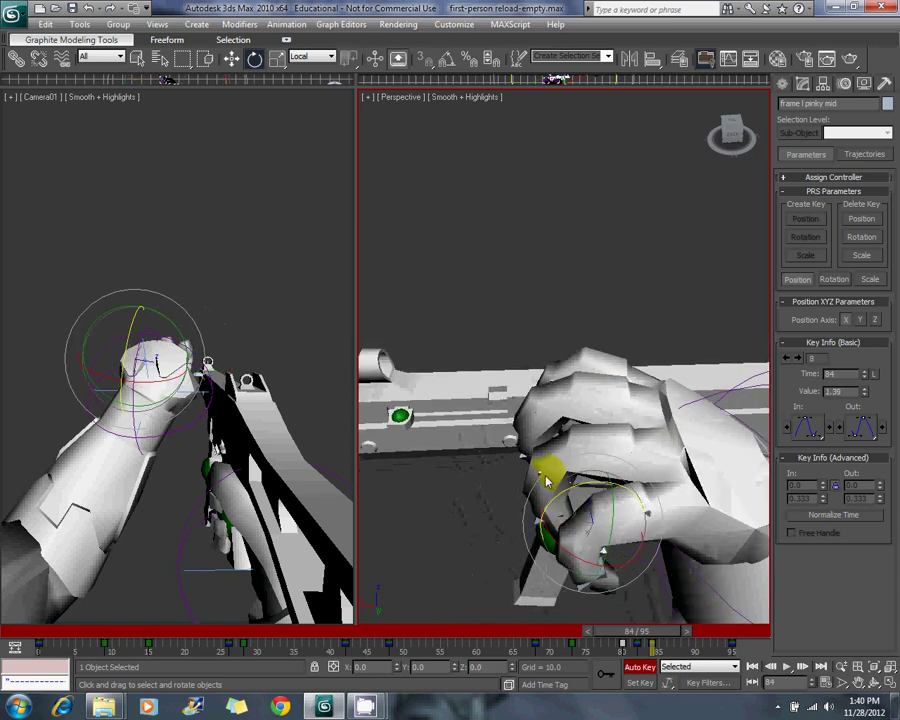
left_click(543, 468, "ctrl")
left_click(535, 436, "ctrl")
middle_click_drag(535, 436, 597, 428, "alt")
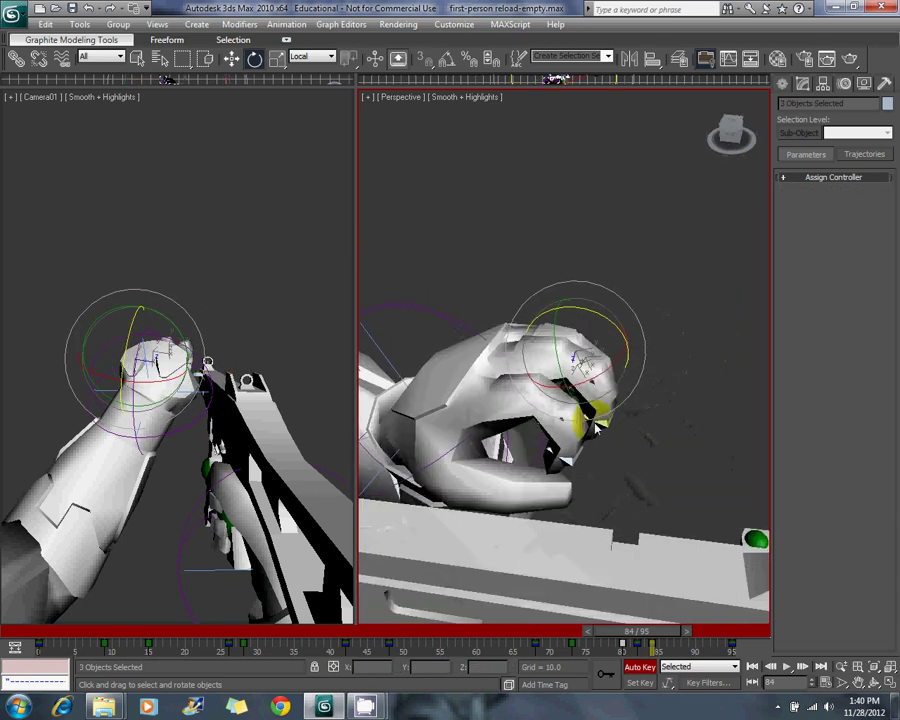
left_click_drag(613, 335, 558, 316)
Refine the left fingers' bends one by one at frame 84, including the pinky's low and mid segments.
middle_click_drag(561, 318, 556, 390, "alt")
left_click(648, 393)
left_click_drag(648, 391, 666, 393)
left_click(647, 494)
mouse_move(653, 458)
left_mouse_down()
mouse_move(676, 446)
mouse_move(662, 448)
left_mouse_up()
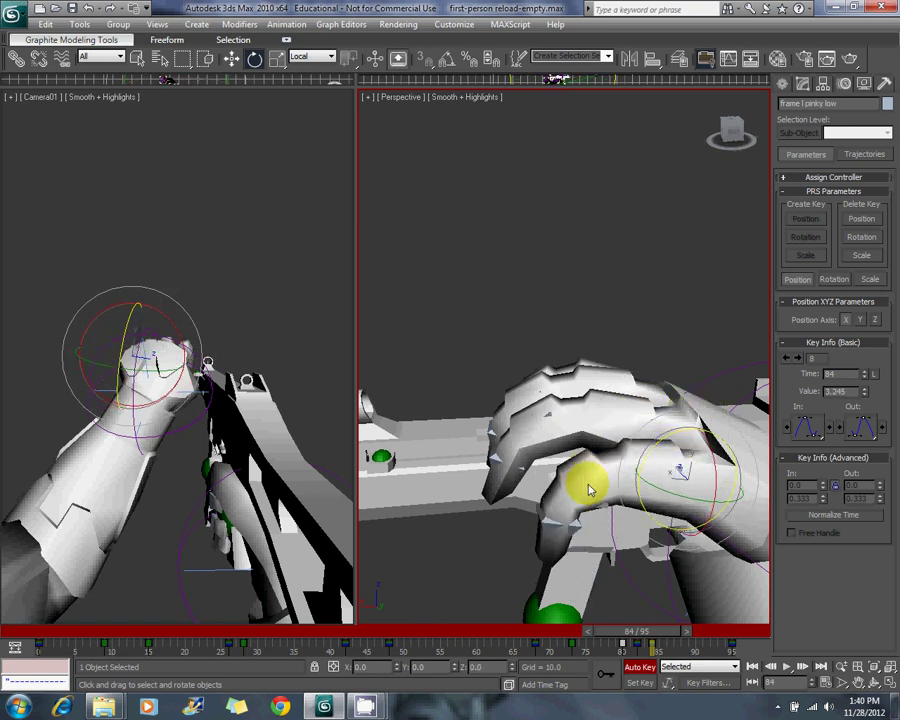
left_click(589, 488)
mouse_move(573, 454)
left_mouse_down()
mouse_move(583, 442)
mouse_move(572, 457)
left_mouse_up()
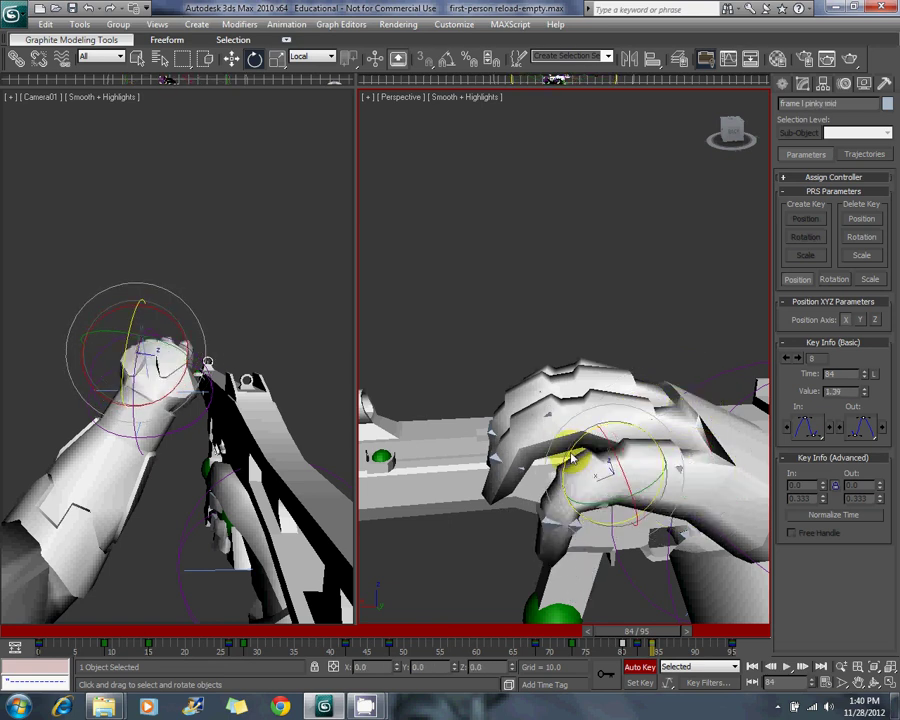
left_click(527, 416)
left_click_drag(527, 416, 525, 410)
Rotate the tip segments of the four left fingers together to straighten the fingertips at frame 84.
left_click(552, 526)
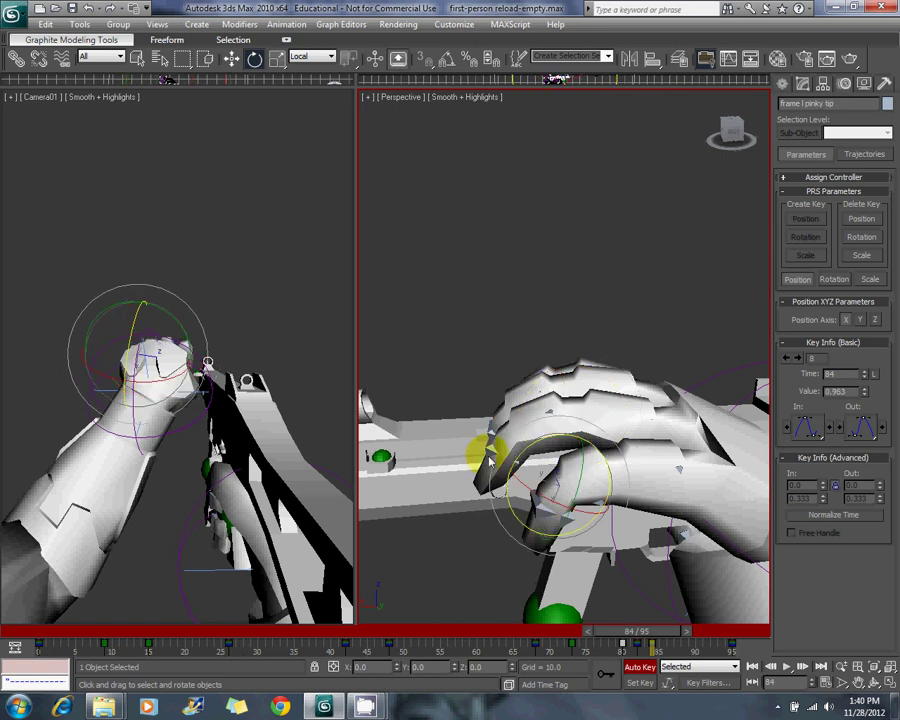
left_click(472, 446, "ctrl")
middle_click_drag(470, 444, 663, 393, "alt")
left_click(509, 440, "ctrl")
left_click_drag(650, 345, 608, 326)
Rotate the left index finger's mid segment outward at frame 84 to line it up with the other fingers.
left_click(572, 408)
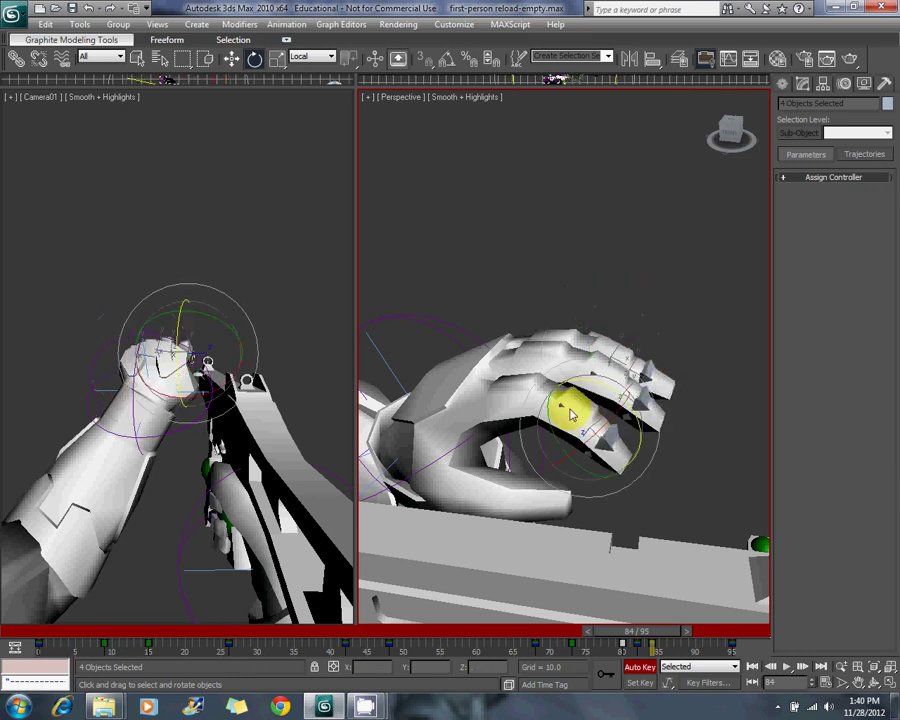
left_click_drag(583, 389, 618, 368)
left_click(632, 365)
Rotate the mid and tip segments of the left thumb at frame 84 to reshape the open thumb.
left_click(488, 492)
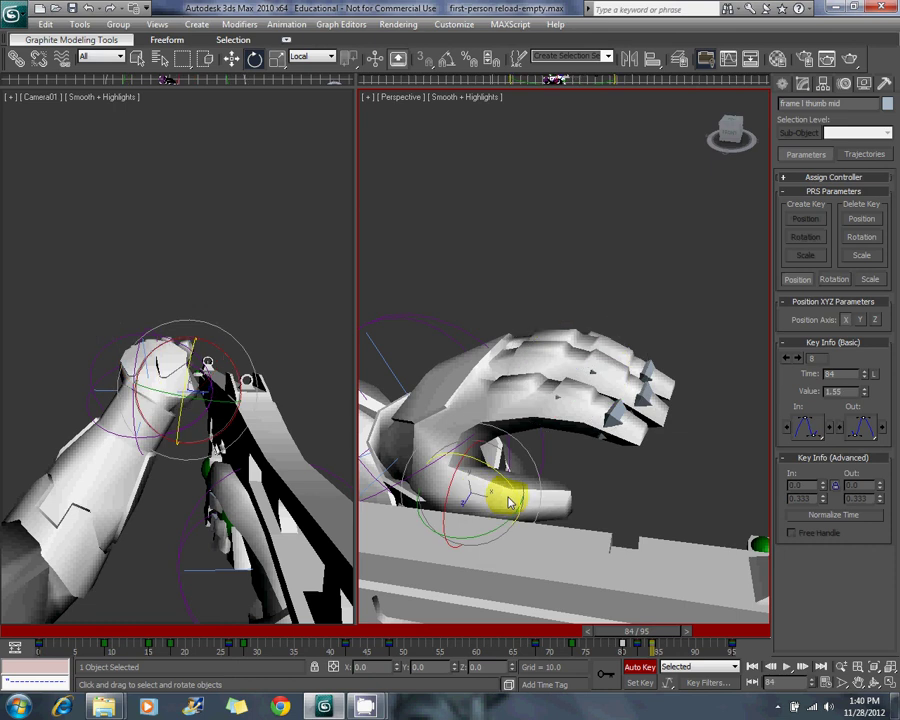
left_click_drag(505, 495, 541, 530)
middle_click_drag(539, 518, 521, 522, "alt")
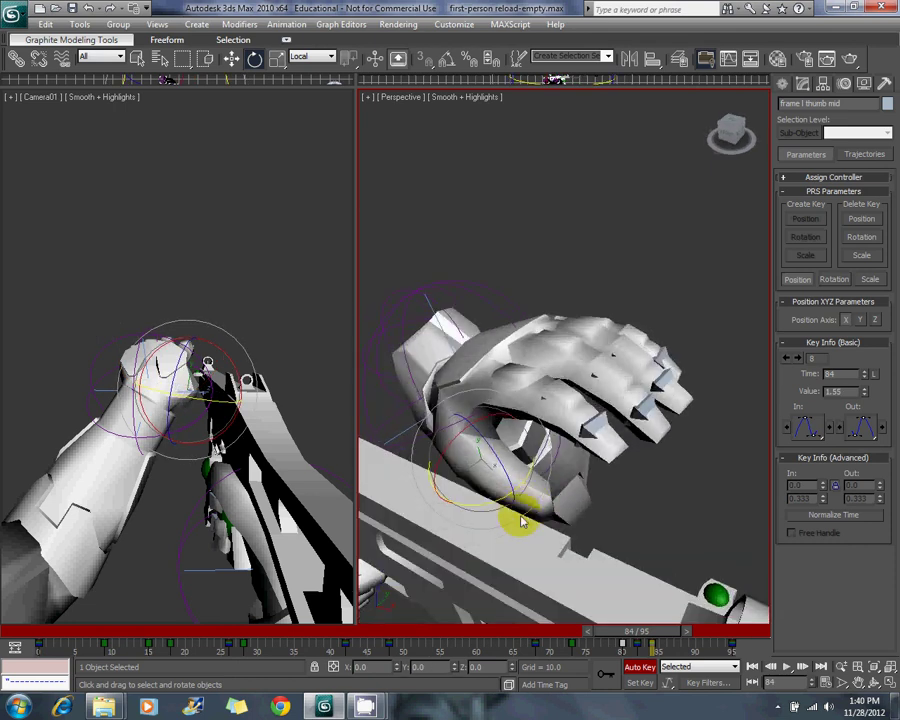
left_click(528, 500)
left_click_drag(517, 543, 494, 541)
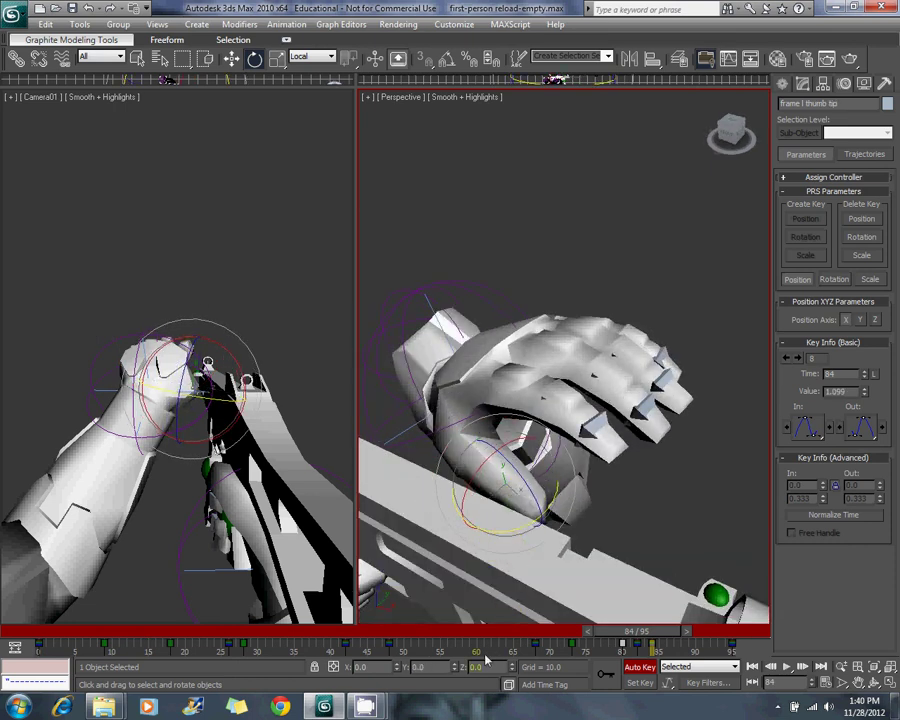
At frame 89, move the left wrist controller down and away from the gun and rotate the hand so its open fingers point upward.
left_click_drag(627, 632, 675, 632)
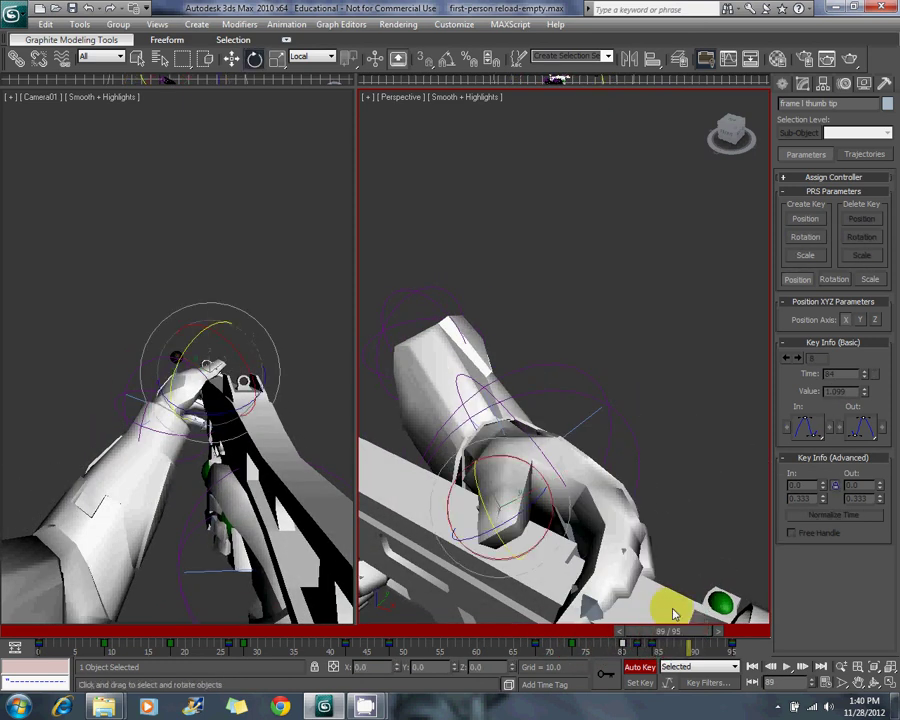
middle_click_drag(618, 496, 480, 494, "alt")
middle_click_drag(653, 402, 420, 410, "alt")
left_click(639, 427)
left_click(232, 59)
left_click(364, 706)
left_click(330, 667)
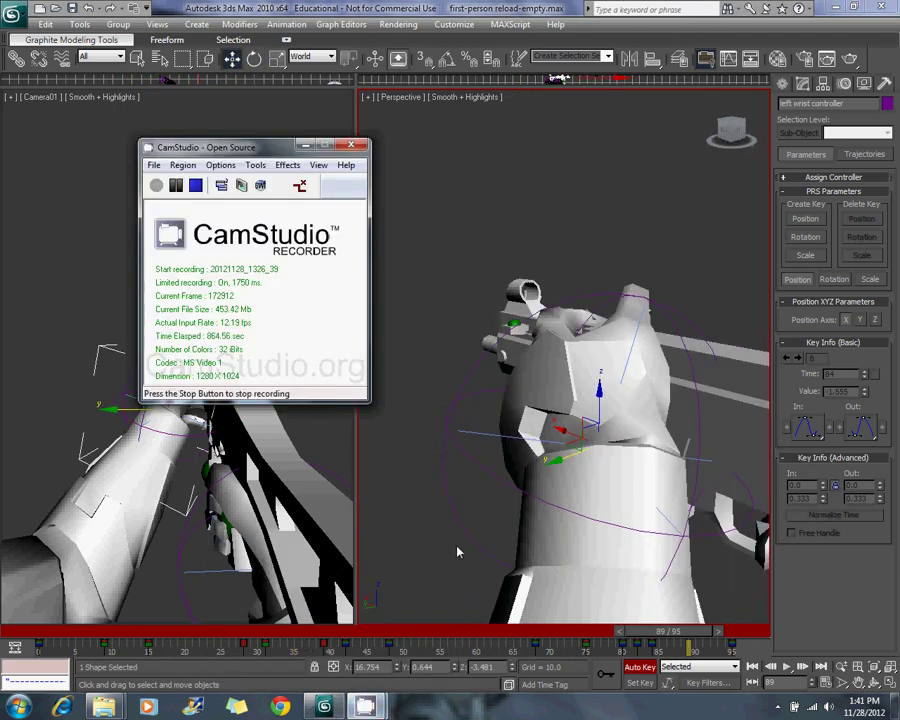
middle_click_drag(559, 529, 622, 427, "alt")
left_click_drag(573, 402, 477, 561)
left_click(255, 60)
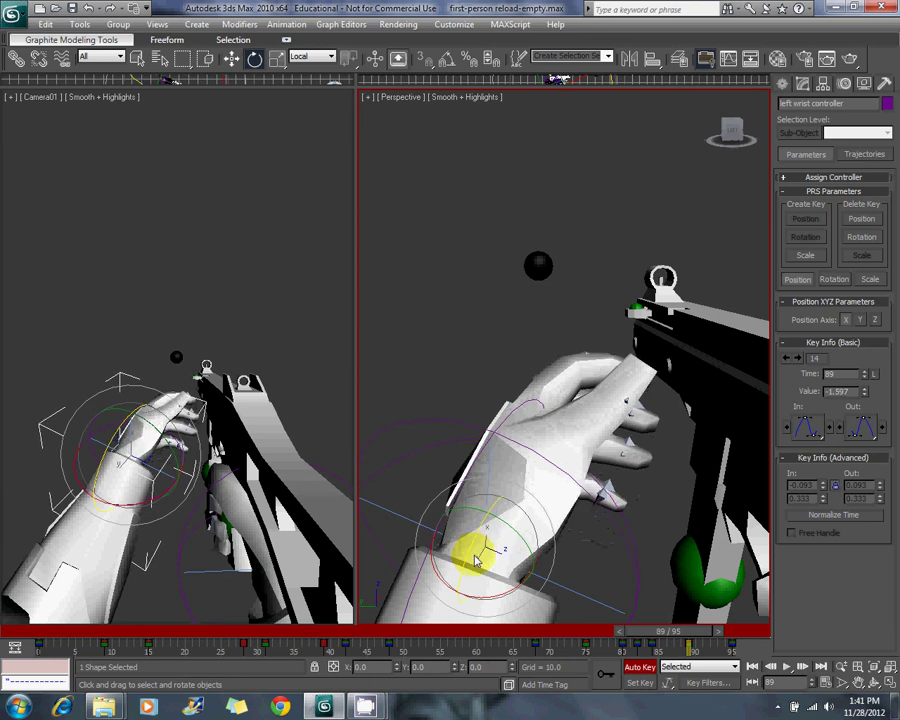
left_click_drag(563, 527, 470, 500)
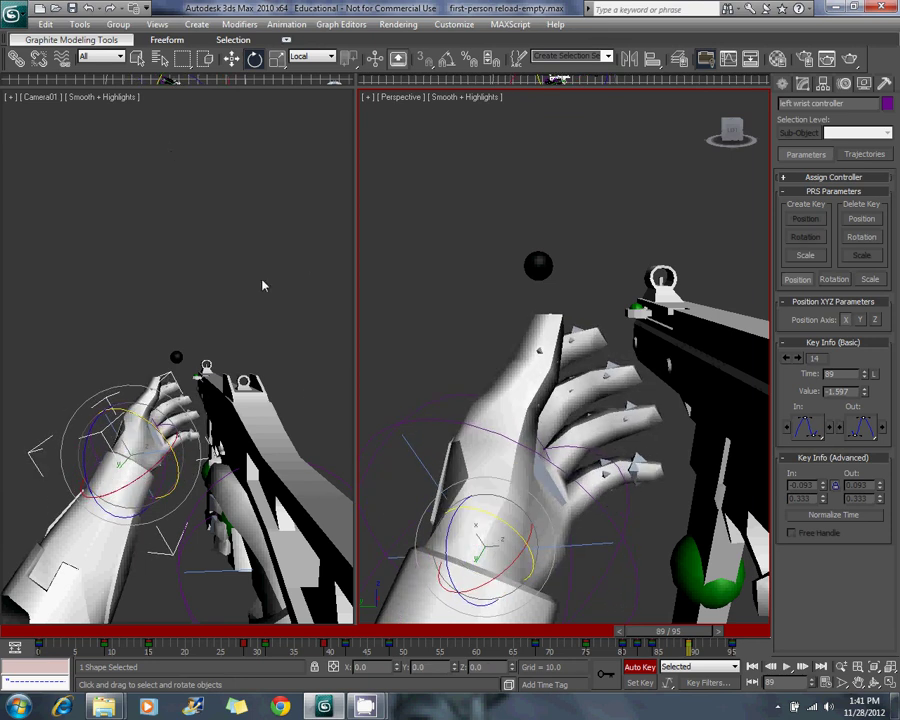
Save the scene under its current name and switch to the CamStudio recorder.
left_click(8, 12)
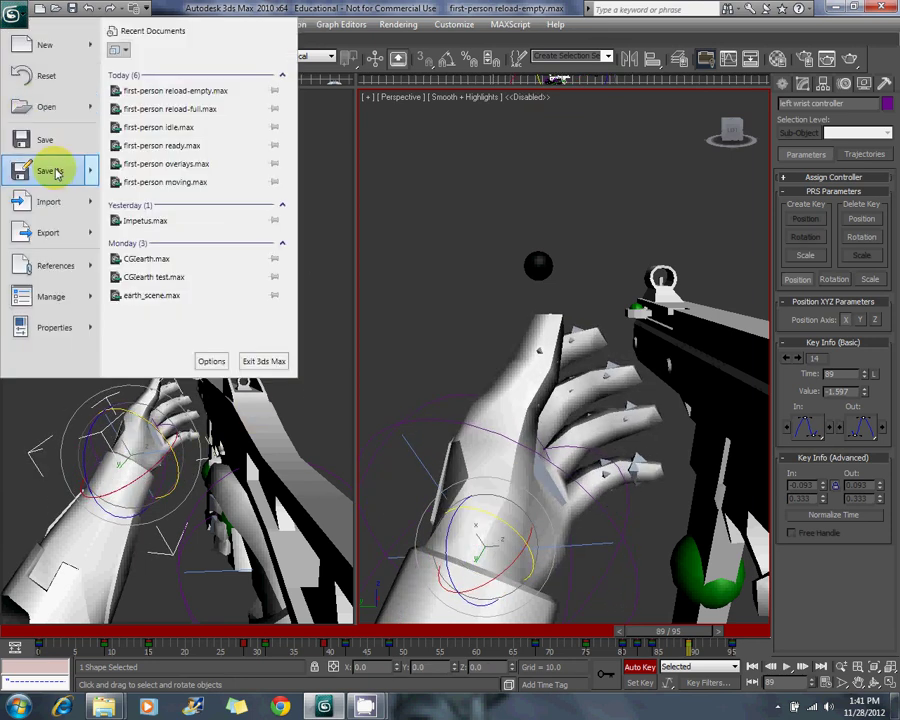
left_click(48, 140)
mouse_move(354, 708)
left_click(301, 643)
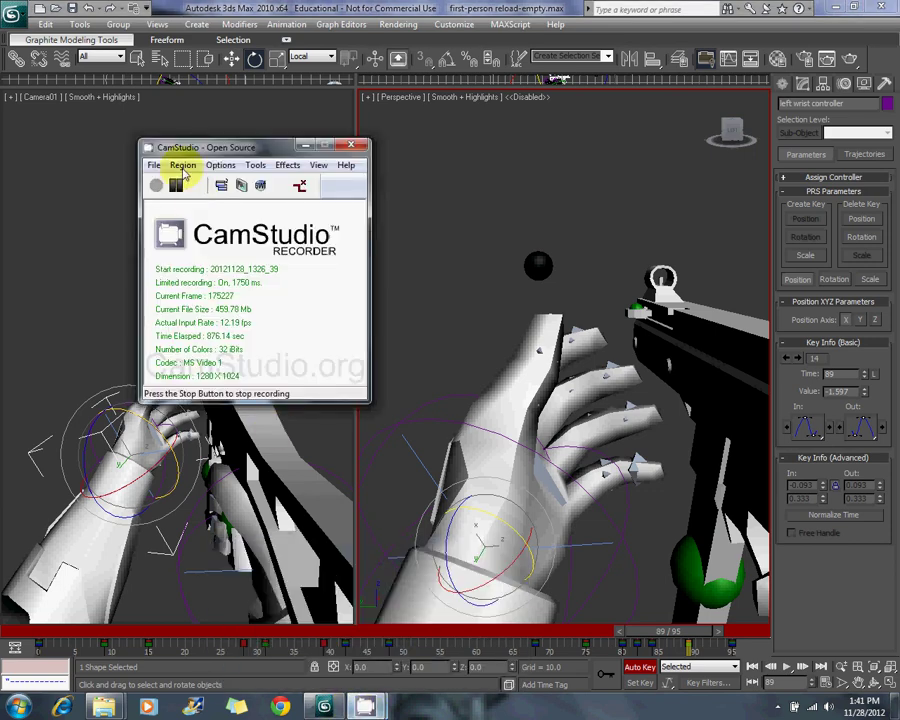